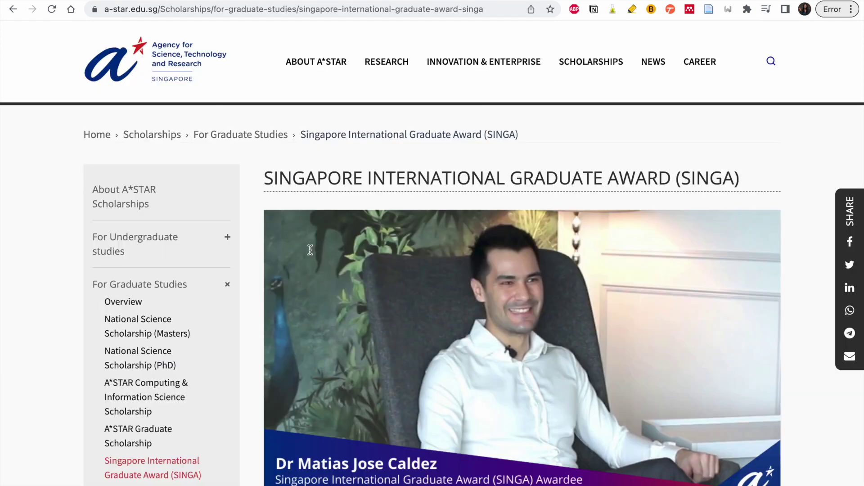
# Scroll to the 1 December 2023 application deadline box and follow Apply Here! to the portal
pyautogui.scroll(-15, 301, 253)
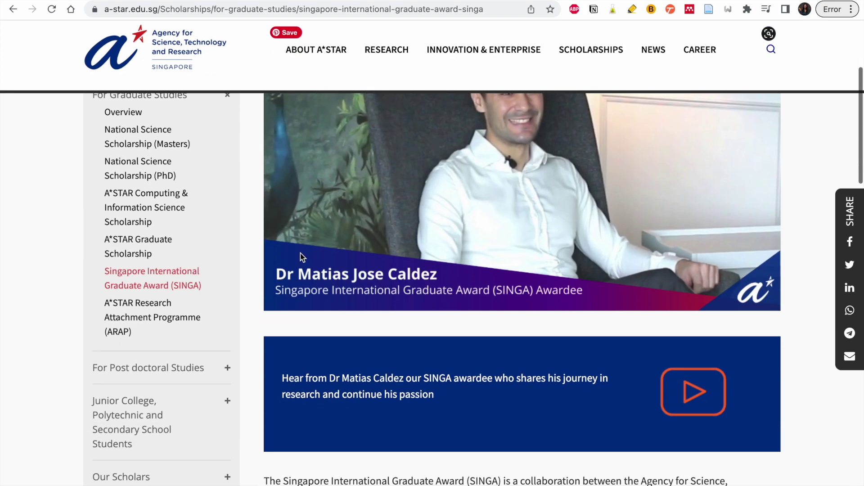
pyautogui.scroll(-7, 300, 253)
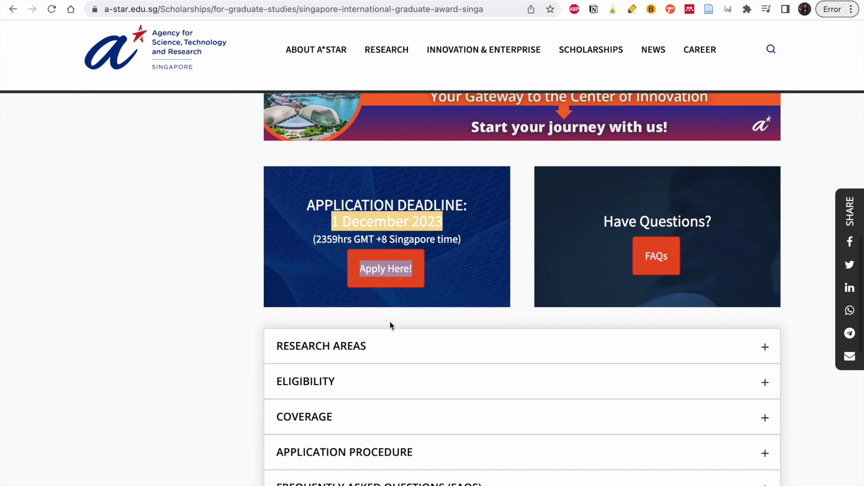
pyautogui.click(400, 278)
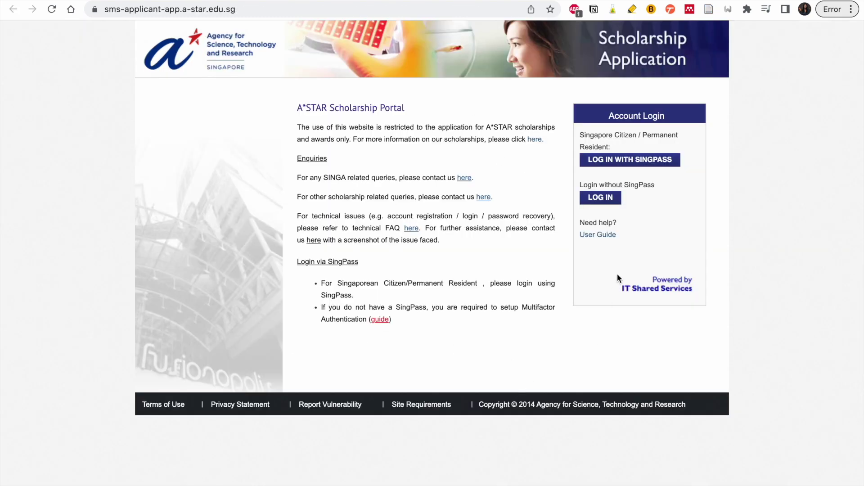
# Go from the portal login page to the Register New Account form
pyautogui.click(601, 198)
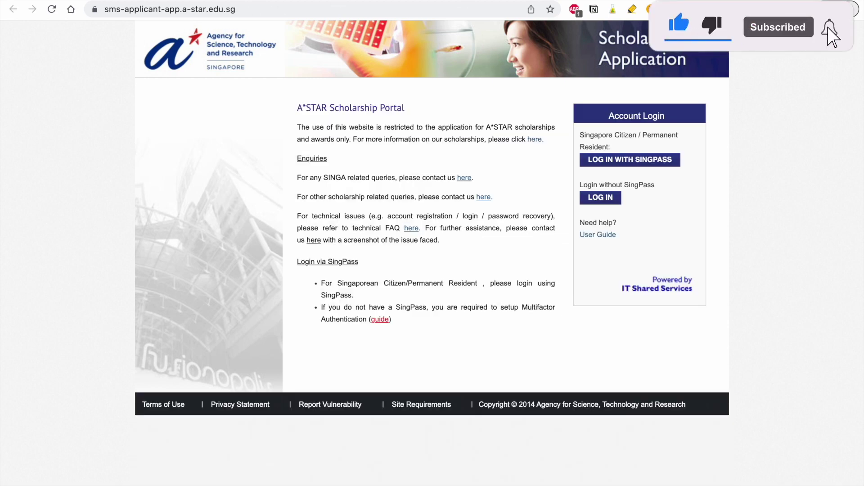
pyautogui.click(601, 201)
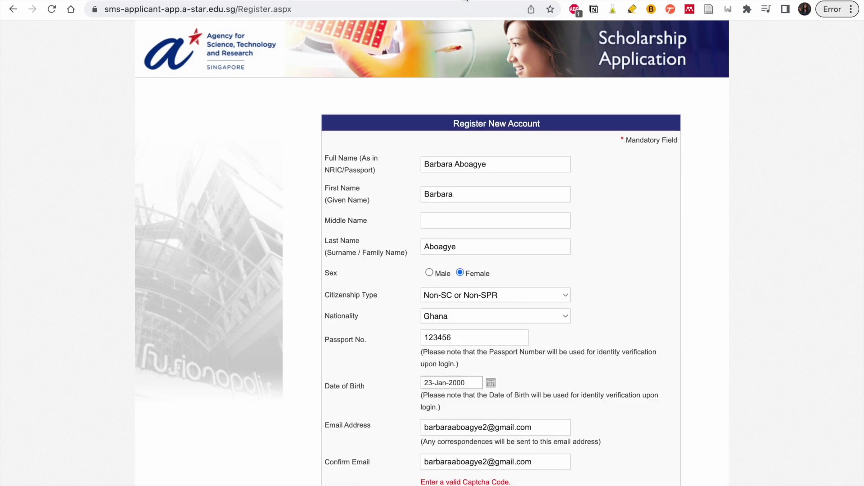
# Confirm the Citizenship Type stays Non-SC or Non-SPR
pyautogui.scroll(-3, 600, 277)
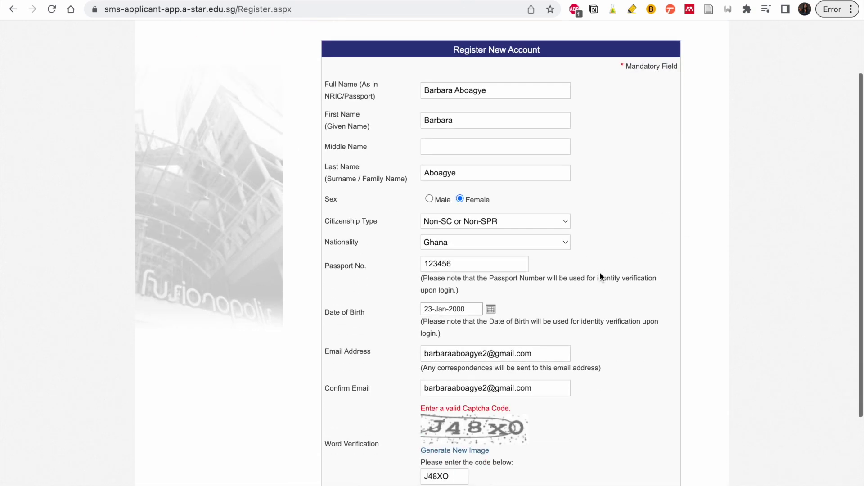
pyautogui.scroll(-1, 540, 327)
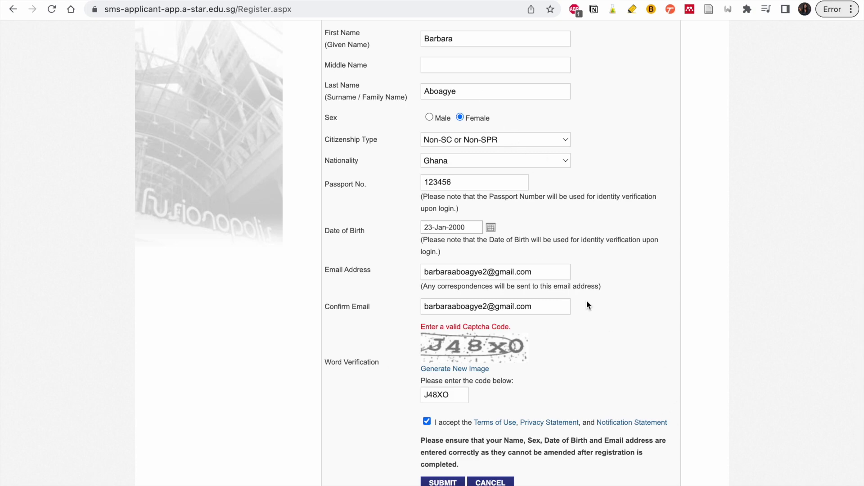
pyautogui.click(480, 140)
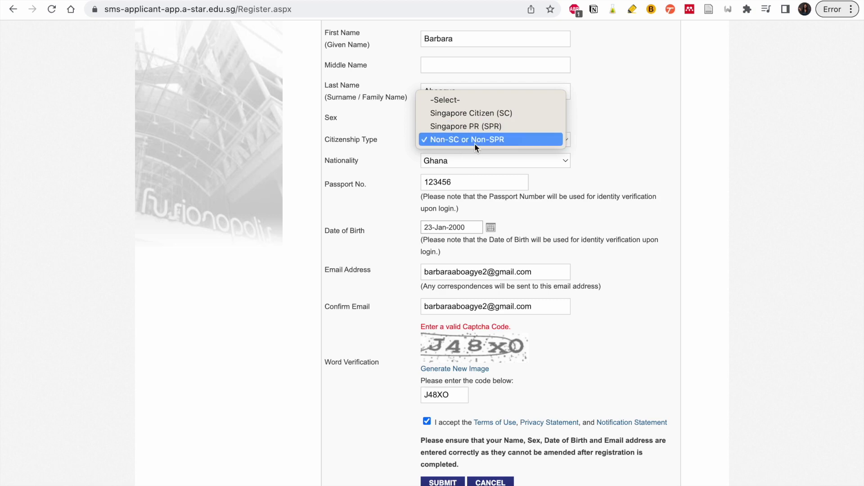
pyautogui.click(490, 143)
# Submit the registration and dismiss the resulting Verification Error
pyautogui.scroll(-2, 593, 271)
pyautogui.scroll(3, 593, 271)
pyautogui.scroll(3, 593, 272)
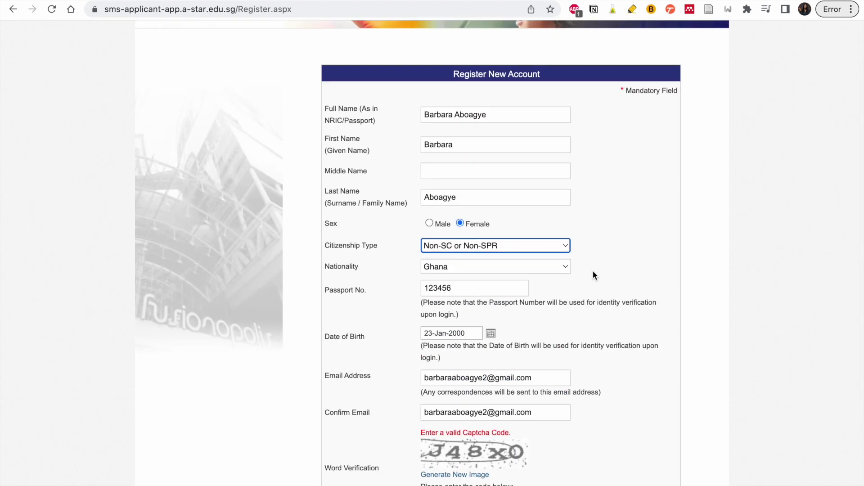
pyautogui.scroll(-5, 593, 272)
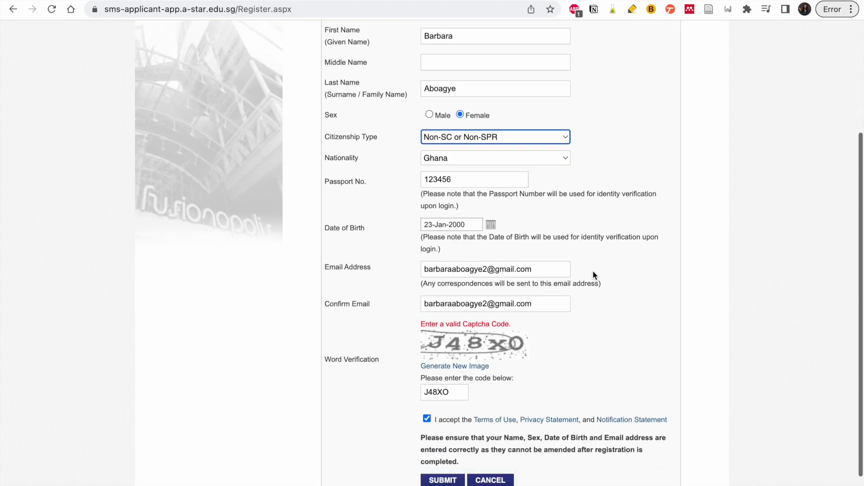
pyautogui.click(445, 432)
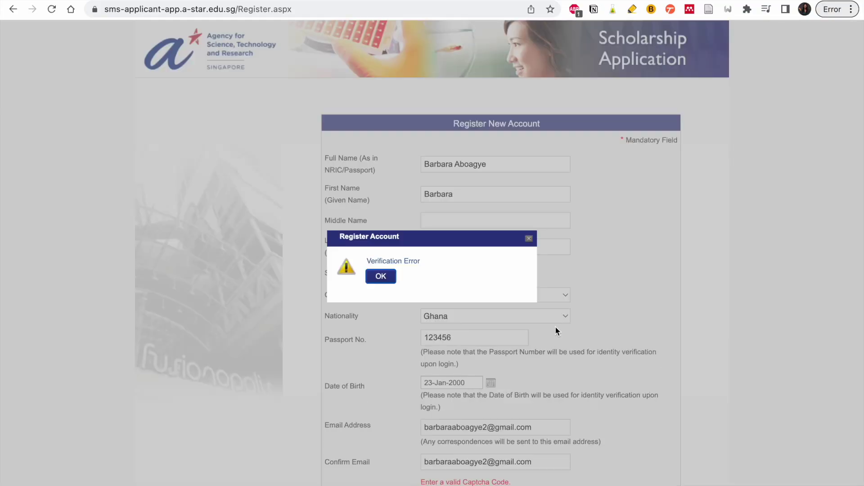
pyautogui.click(381, 275)
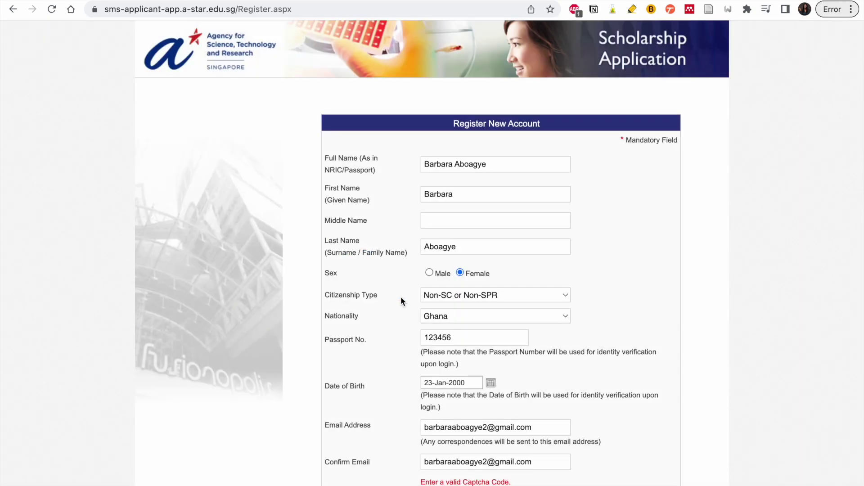
# Enter the captcha code in Word Verification, submit, and dismiss the Verification Error
pyautogui.scroll(-4, 507, 382)
pyautogui.scroll(-1, 507, 381)
pyautogui.click(452, 366)
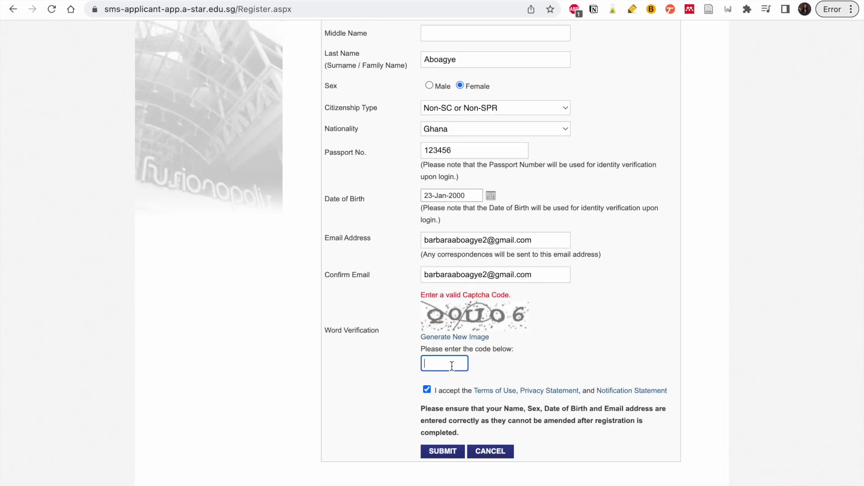
pyautogui.write('QOUU')
pyautogui.press('BackSpace')
pyautogui.write('O6')
pyautogui.click(446, 452)
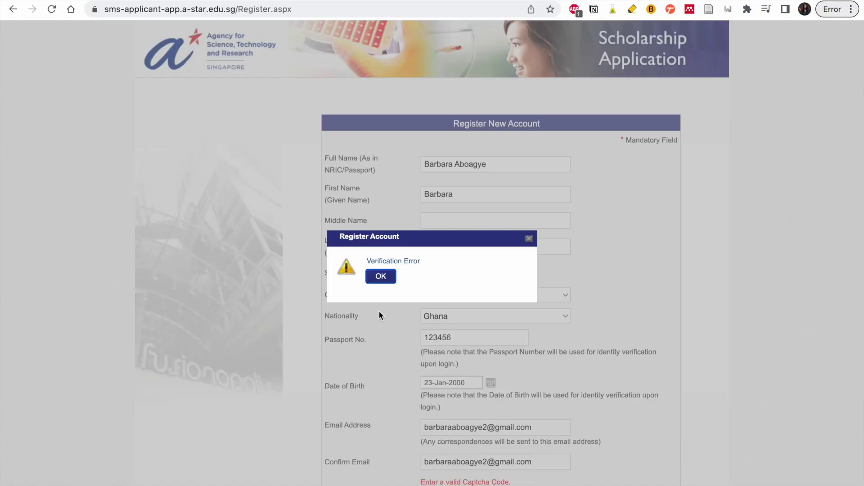
pyautogui.click(381, 276)
# Retry registration with a fresh captcha code and dismiss the second Verification Error
pyautogui.scroll(-3, 392, 290)
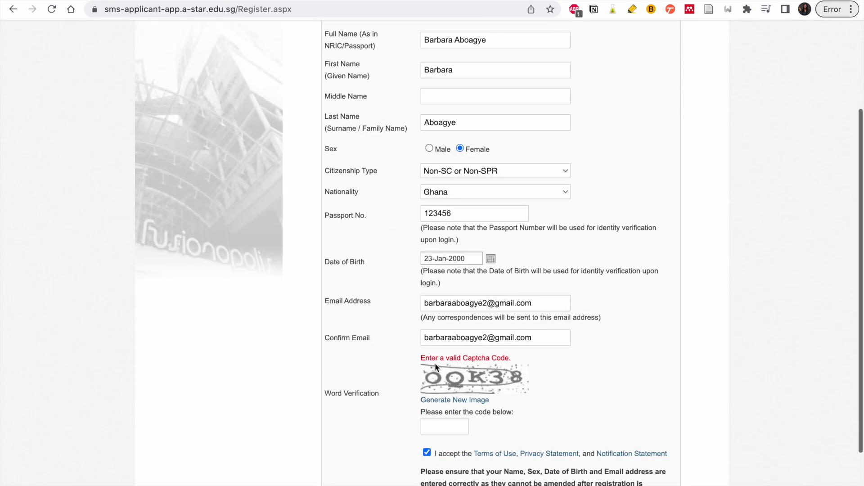
pyautogui.click(441, 425)
pyautogui.write('0')
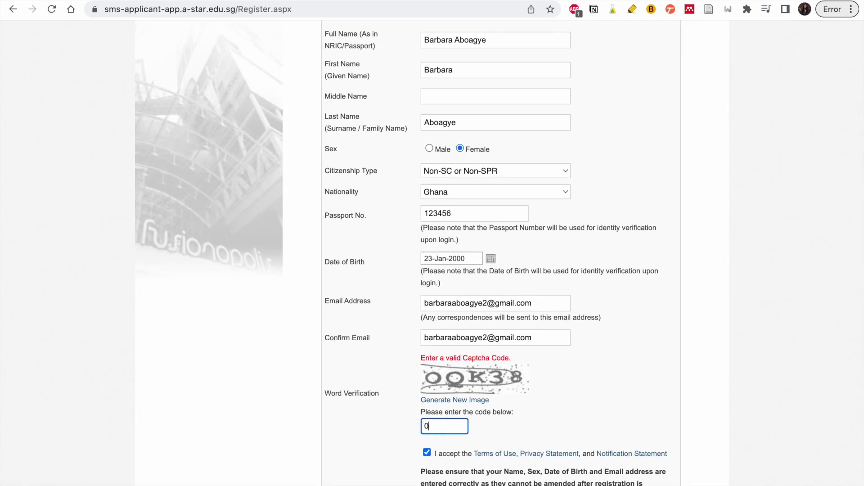
pyautogui.write('QK38')
pyautogui.scroll(-2, 432, 252)
pyautogui.click(442, 430)
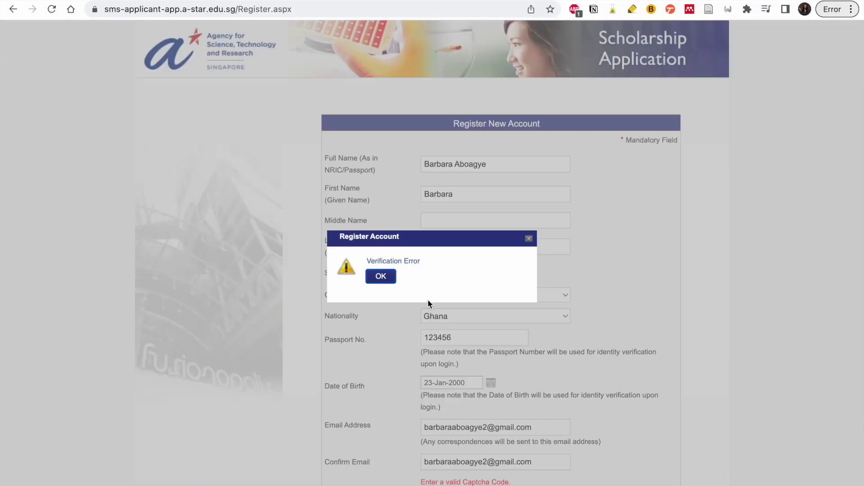
pyautogui.click(382, 275)
# Enter the latest captcha code and submit the registration successfully
pyautogui.scroll(-4, 502, 331)
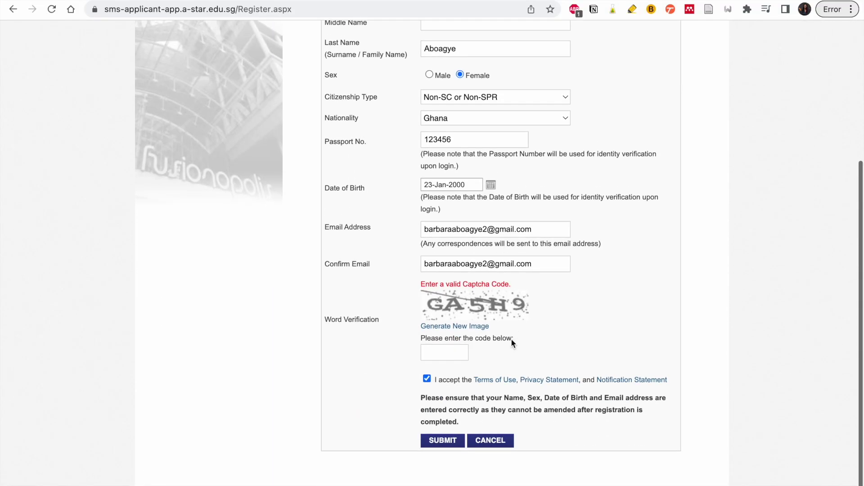
pyautogui.click(454, 355)
pyautogui.write('GA5H9')
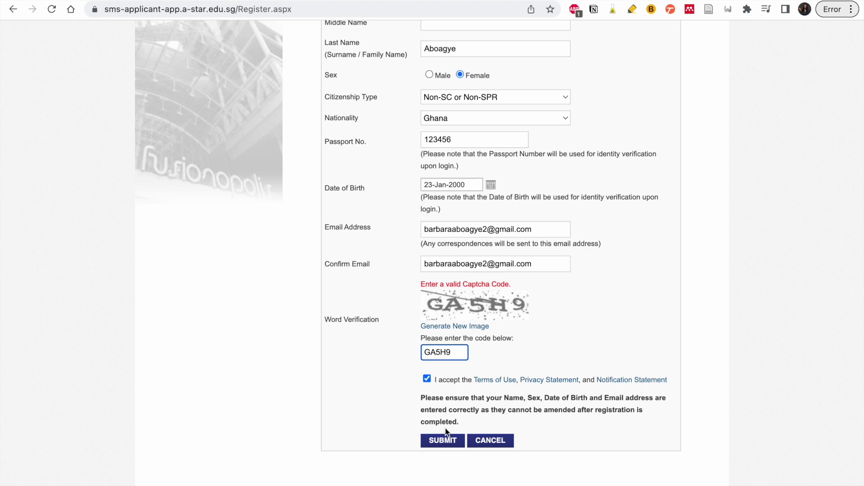
pyautogui.click(446, 441)
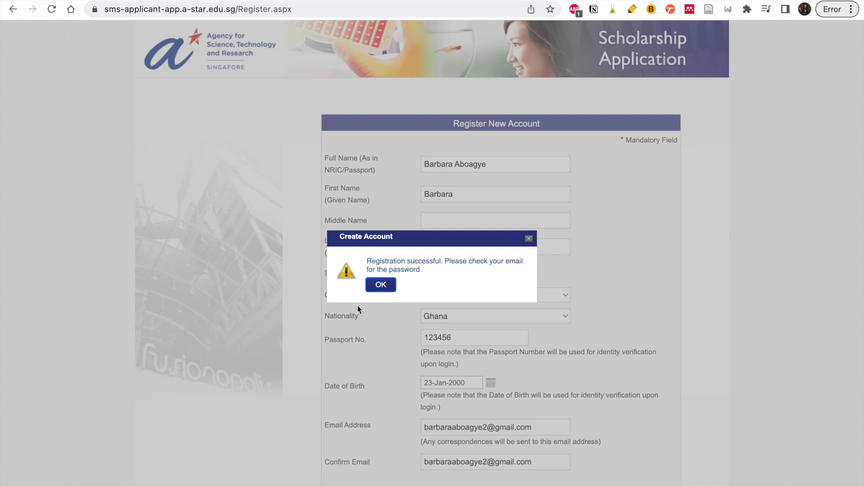
# Log in without SingPass using the new account's email address and password
pyautogui.click(374, 287)
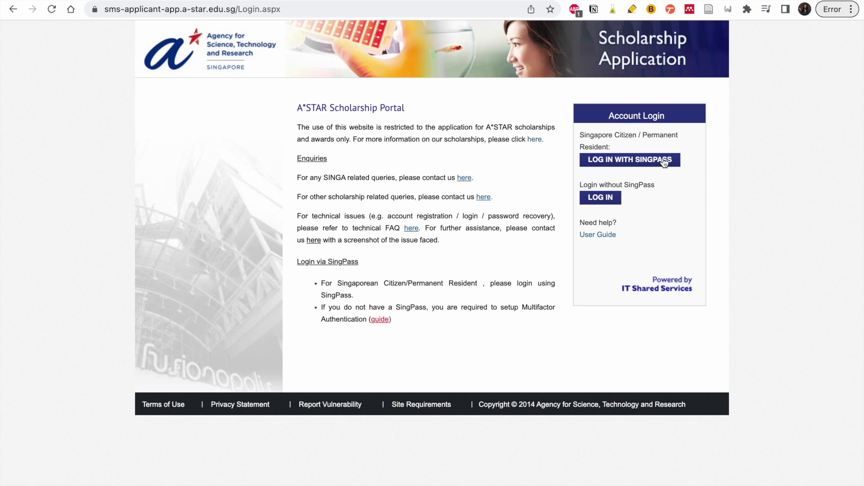
pyautogui.click(613, 206)
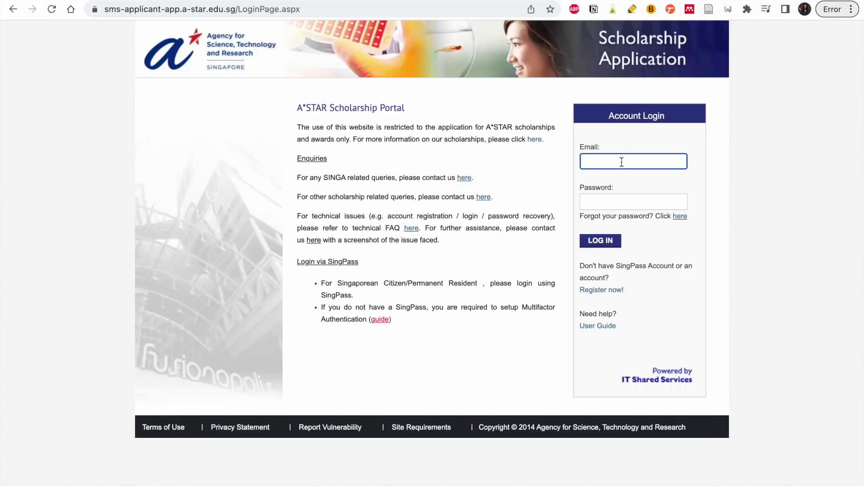
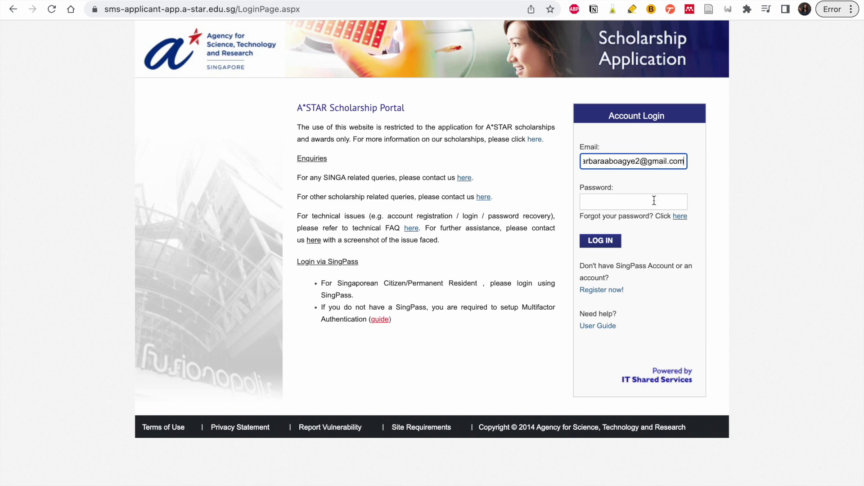
pyautogui.click(654, 201)
pyautogui.write('••')
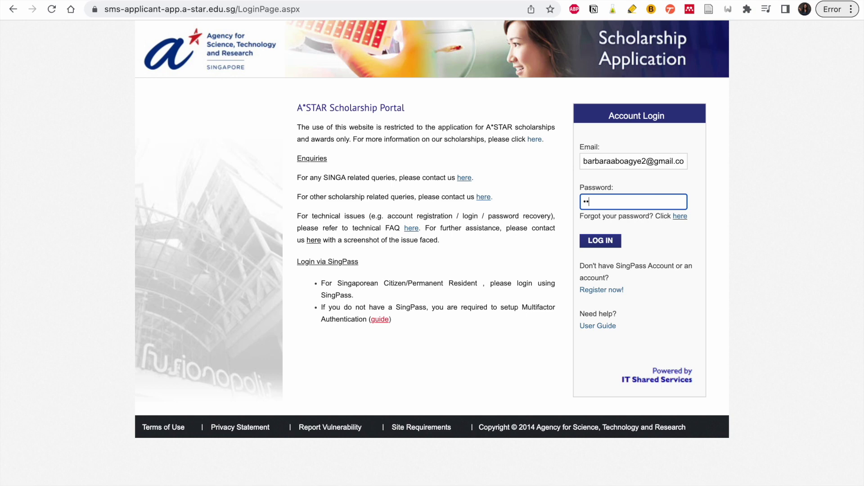
pyautogui.write('••••••••••')
pyautogui.click(615, 241)
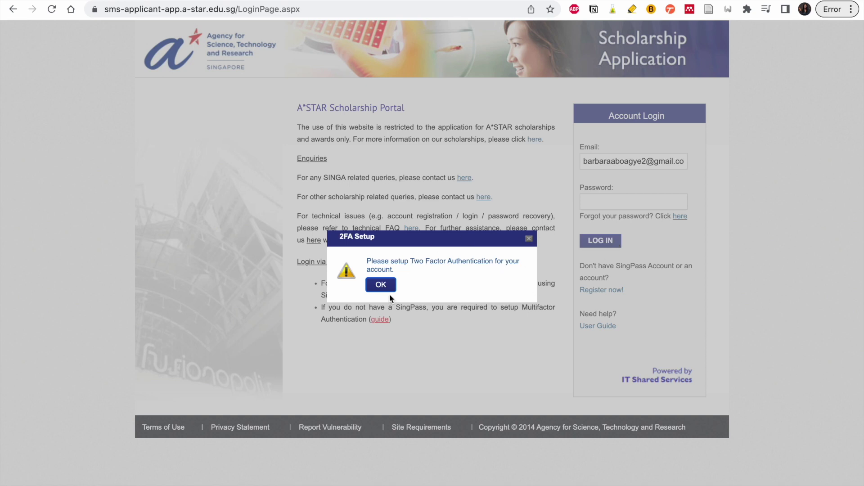
# Generate the authenticator QR code and validate the app's 6-digit code to enable 2FA
pyautogui.click(381, 285)
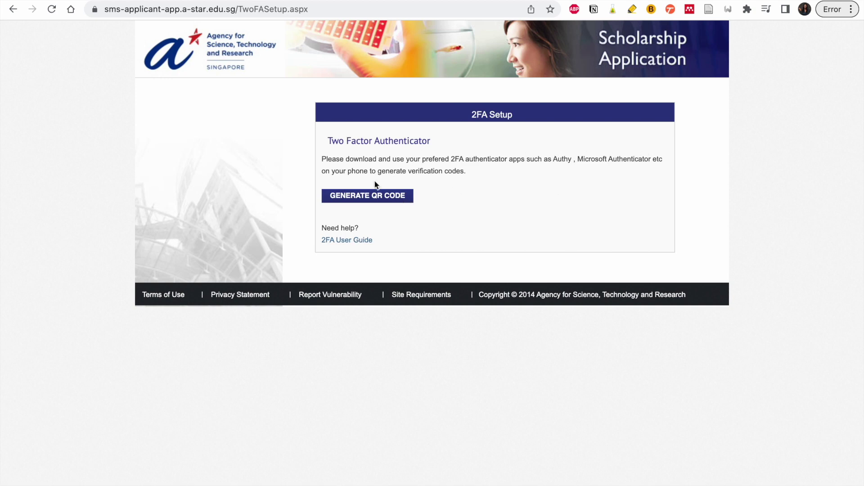
pyautogui.click(366, 202)
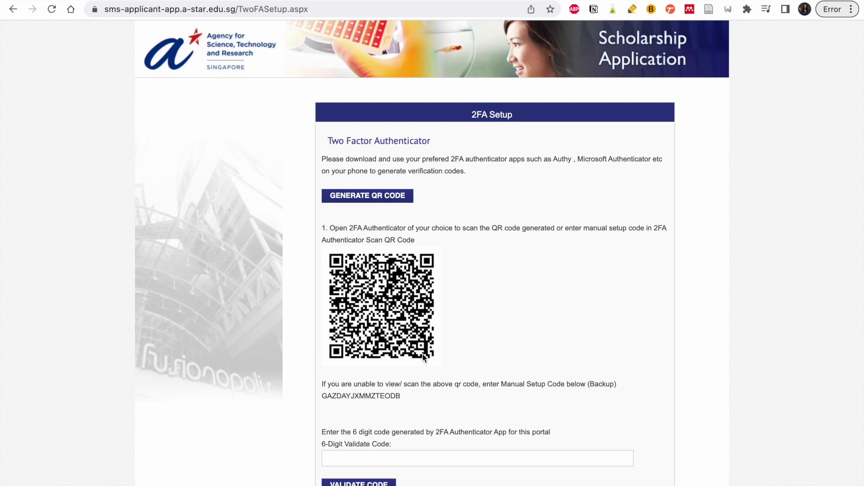
pyautogui.scroll(-2, 442, 432)
pyautogui.click(373, 407)
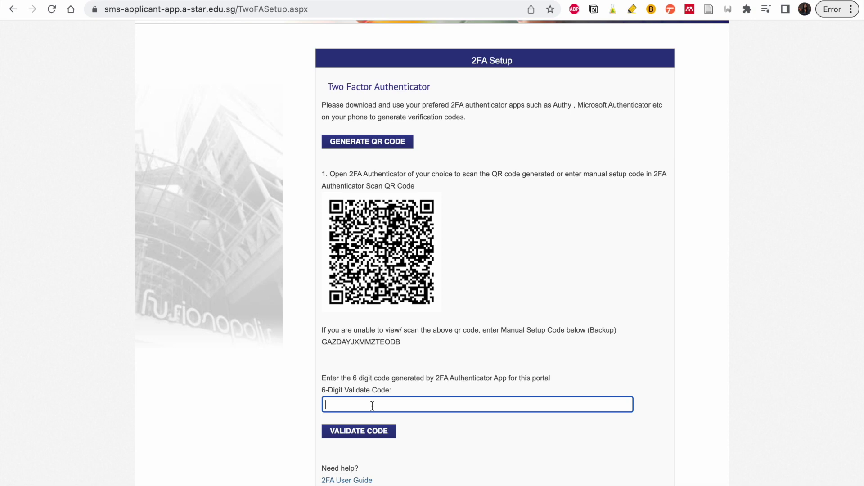
pyautogui.click(363, 433)
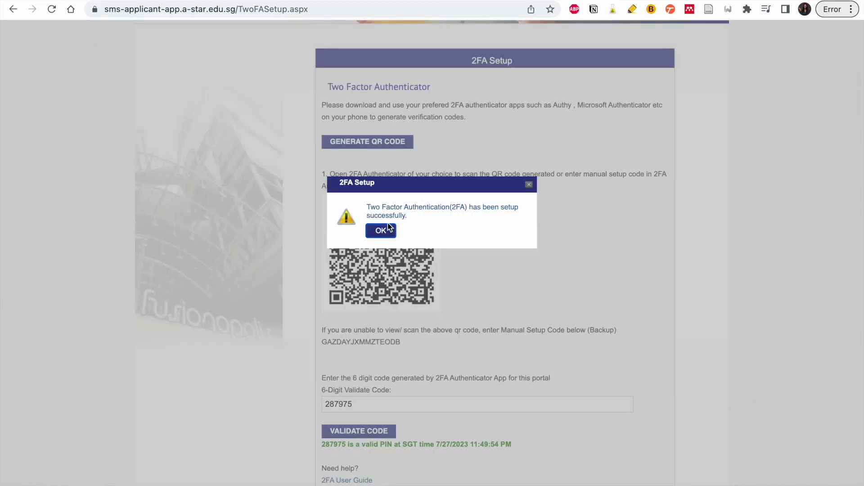
pyautogui.click(384, 230)
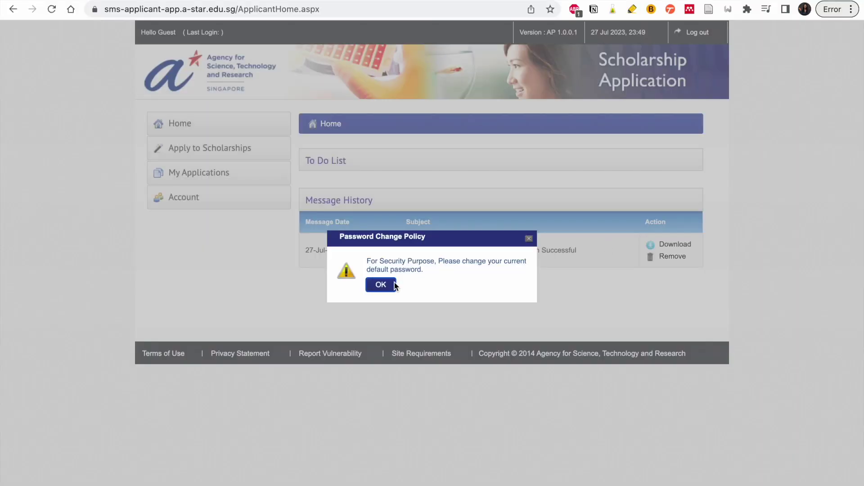
# Fill in the current, new and confirm password fields on the Change Password form
pyautogui.click(380, 285)
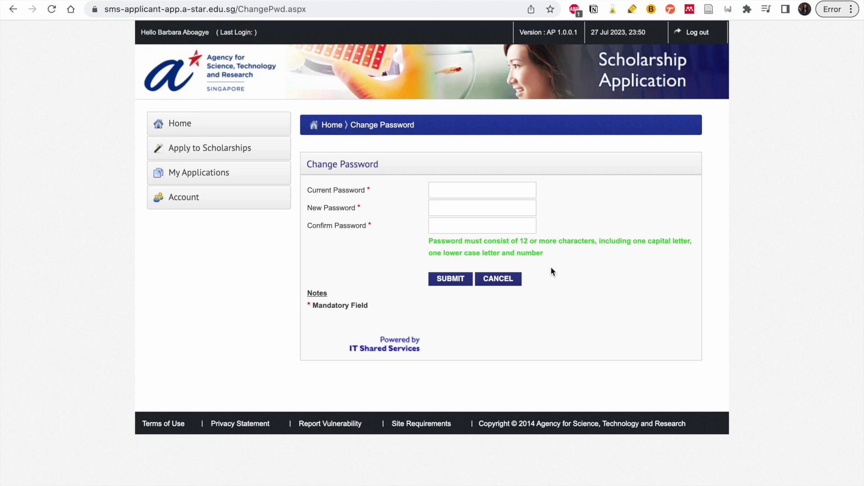
pyautogui.click(475, 195)
pyautogui.write('••')
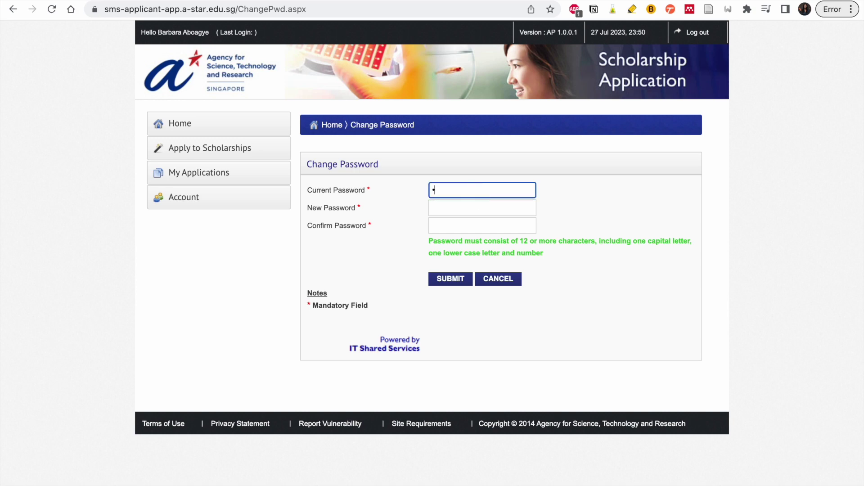
pyautogui.write('•••••••••')
pyautogui.click(462, 208)
pyautogui.write('•••••••••••')
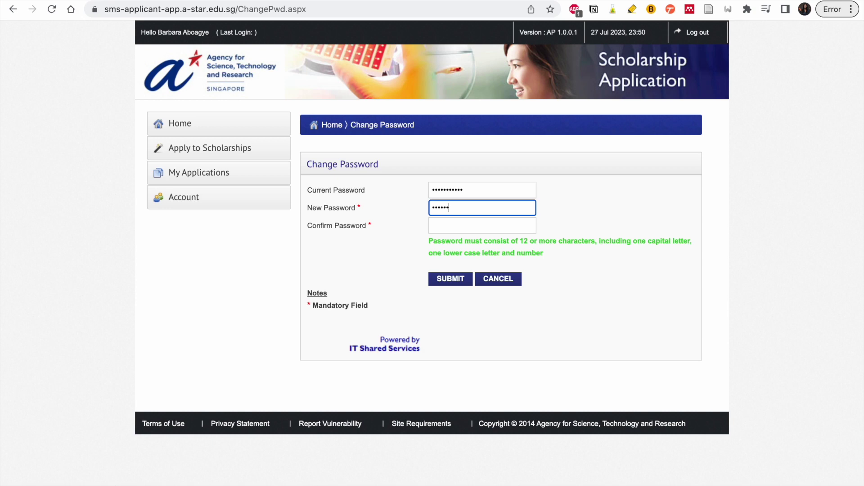
pyautogui.doubleClick(485, 185)
pyautogui.click(452, 224)
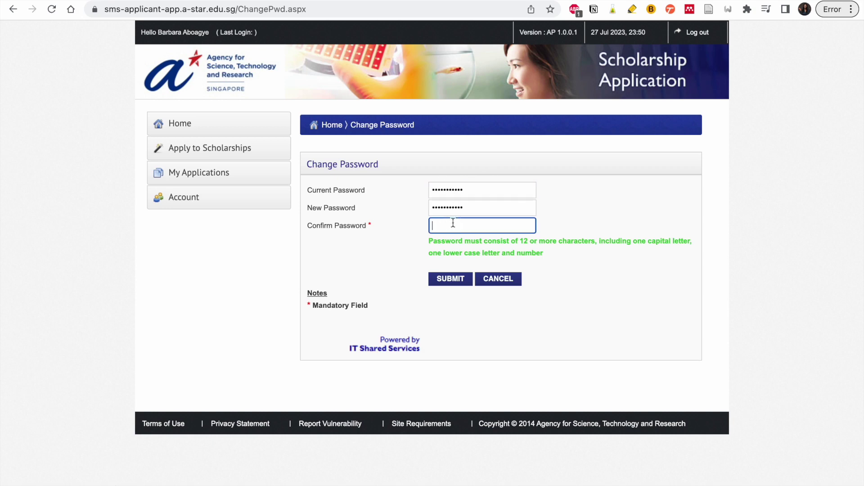
pyautogui.write('•••••')
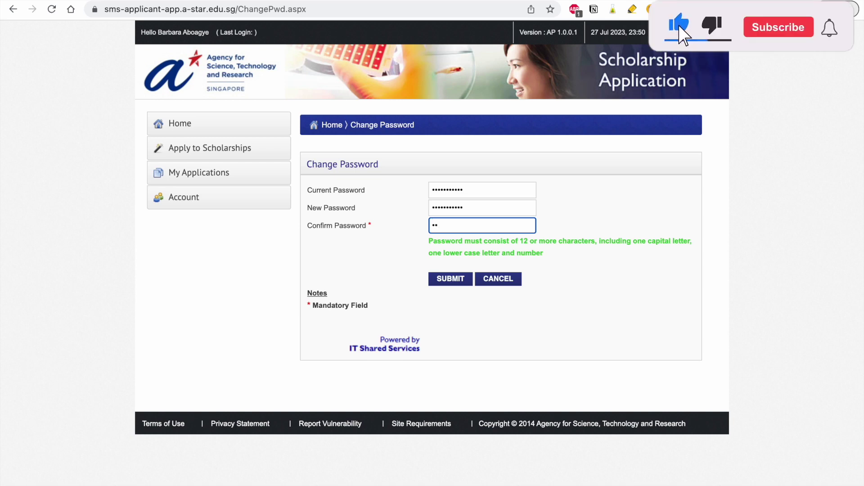
pyautogui.write('••••••')
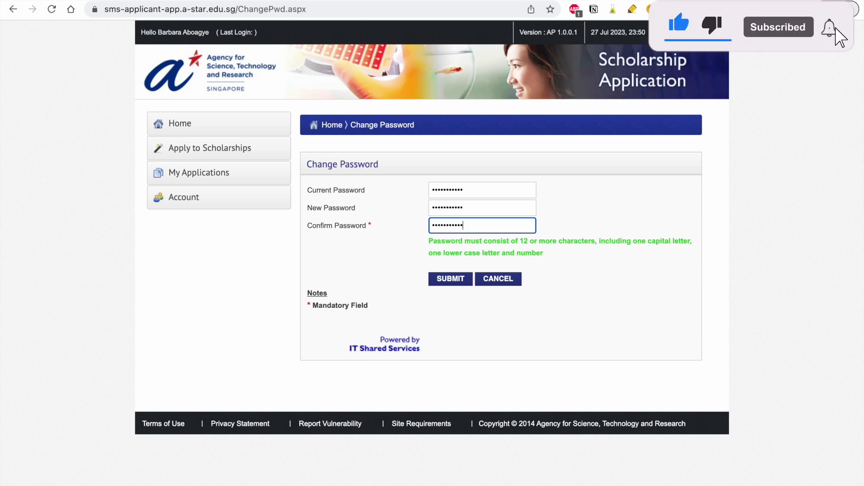
# Re-enter the current password and submit the password change
pyautogui.click(471, 194)
pyautogui.press('BackSpace')
pyautogui.press('BackSpace')
pyautogui.press('BackSpace')
pyautogui.press('BackSpace')
pyautogui.press('BackSpace')
pyautogui.press('BackSpace')
pyautogui.press('BackSpace')
pyautogui.press('BackSpace')
pyautogui.press('BackSpace')
pyautogui.press('BackSpace')
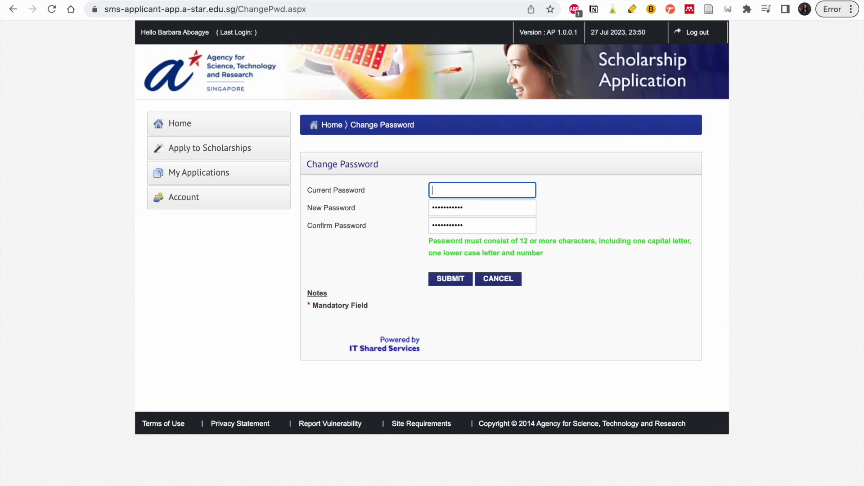
pyautogui.write('••')
pyautogui.write('•••••••••')
pyautogui.click(451, 279)
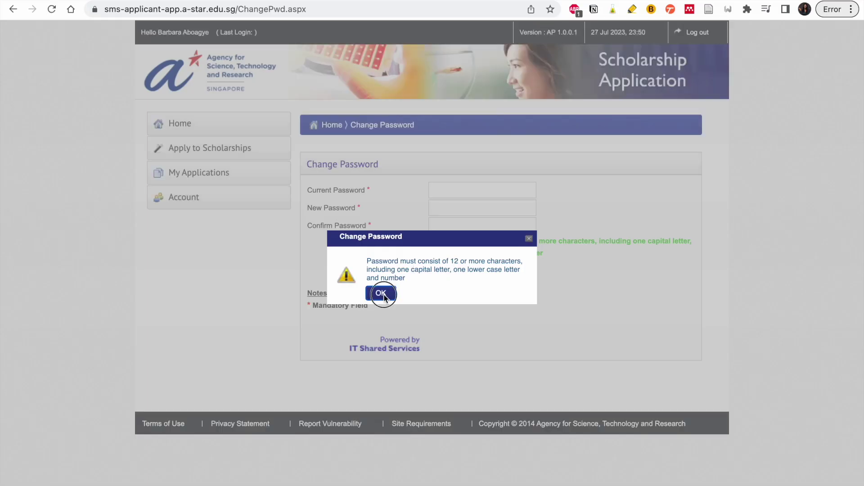
# Re-enter the current password and a new 12+ character password meeting the rules
pyautogui.click(381, 293)
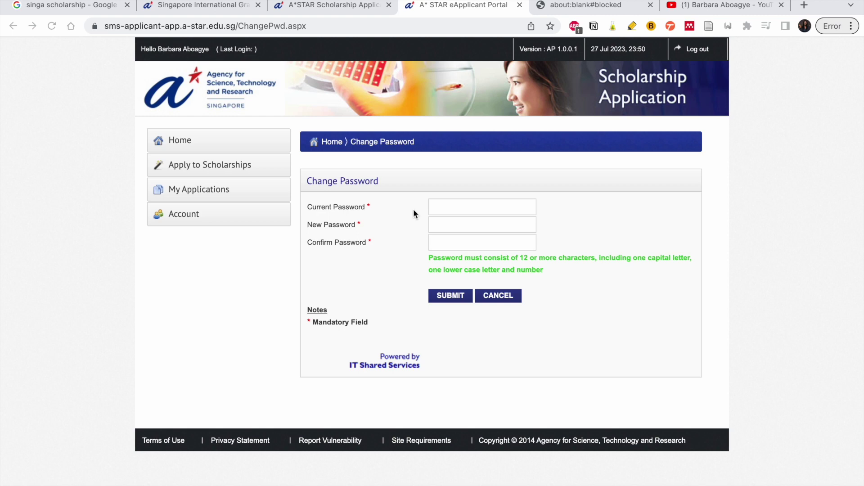
pyautogui.click(460, 223)
pyautogui.write('************')
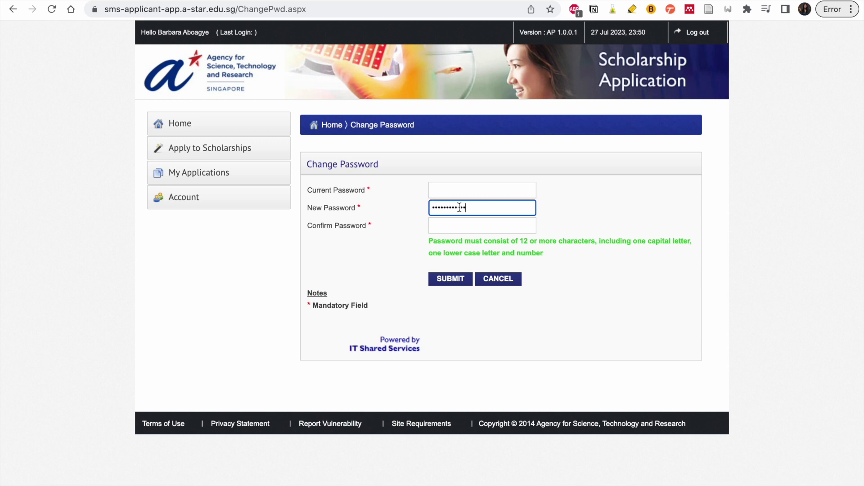
pyautogui.click(467, 207)
pyautogui.press('super+v')
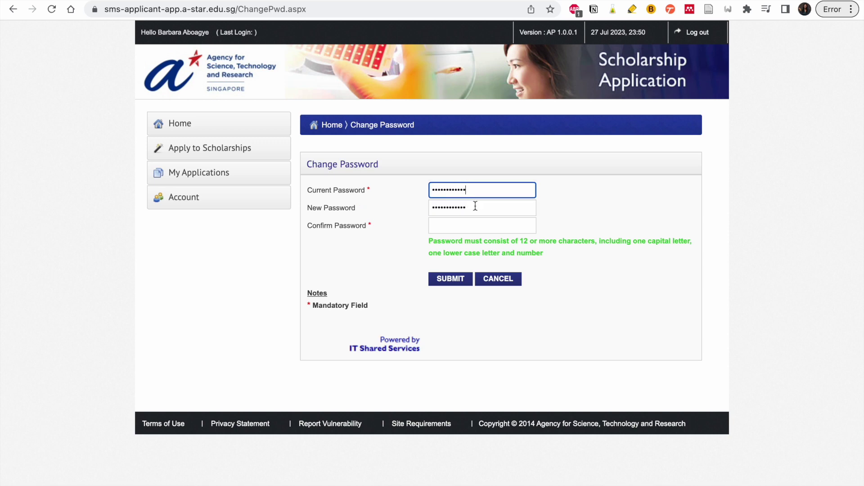
pyautogui.click(474, 206)
pyautogui.moveTo(474, 206); pyautogui.dragTo(407, 206)
pyautogui.press('BackSpace')
pyautogui.write('*')
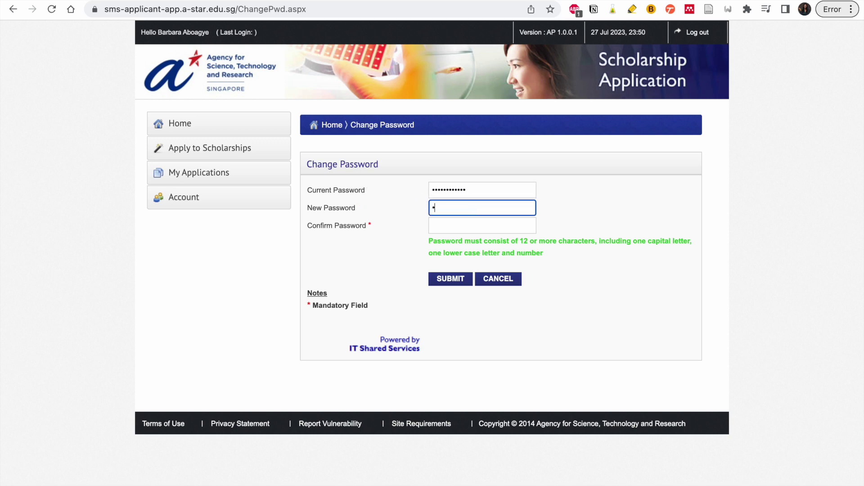
pyautogui.write('***************')
# Confirm the new password, submit, and acknowledge the successful change
pyautogui.click(454, 225)
pyautogui.write('****')
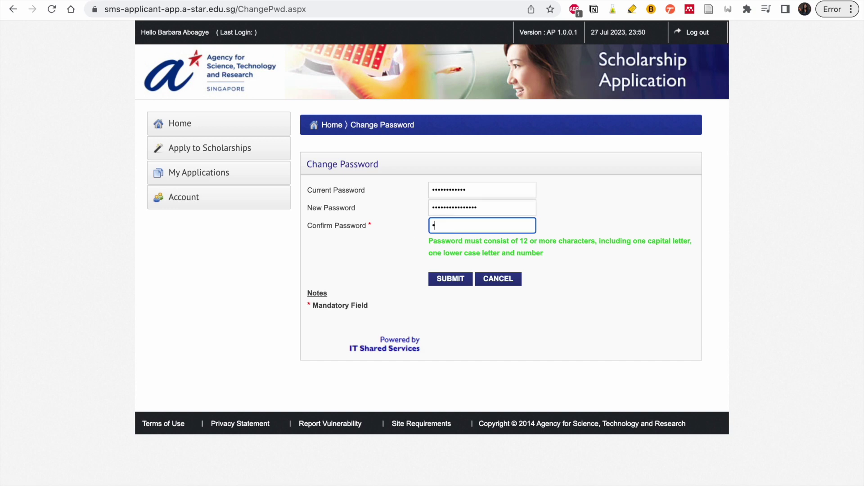
pyautogui.write('************')
pyautogui.click(482, 208)
pyautogui.click(482, 225)
pyautogui.click(481, 208)
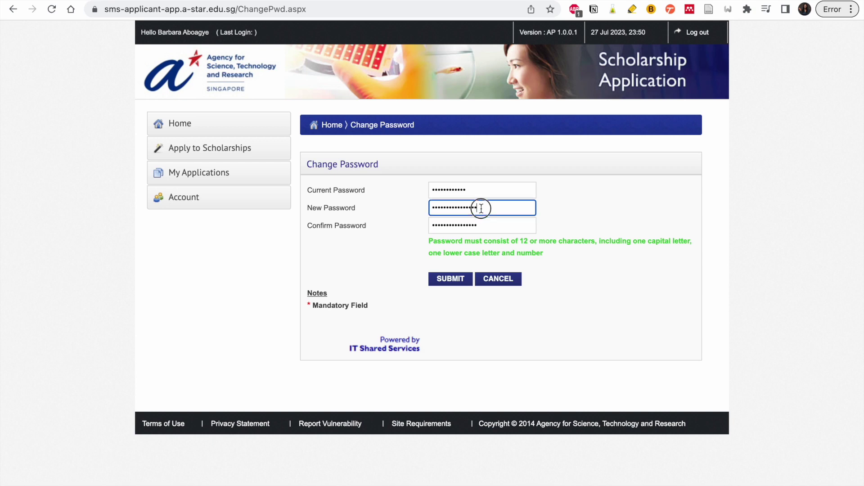
pyautogui.click(461, 285)
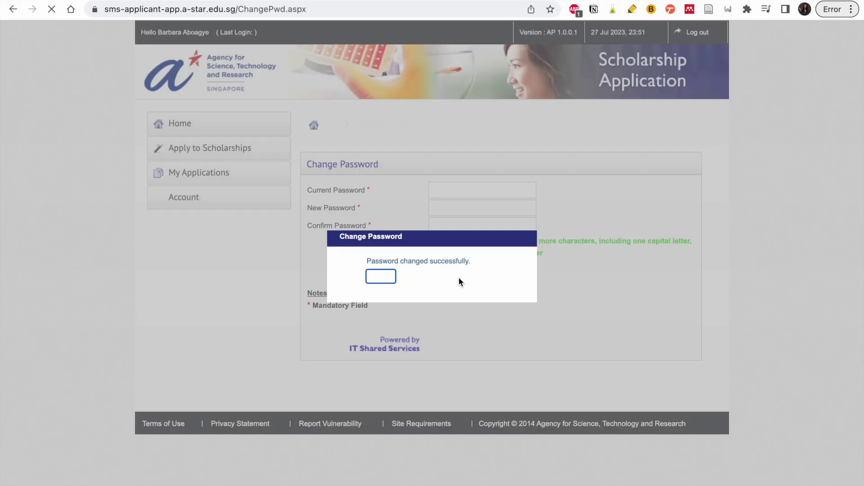
pyautogui.click(381, 276)
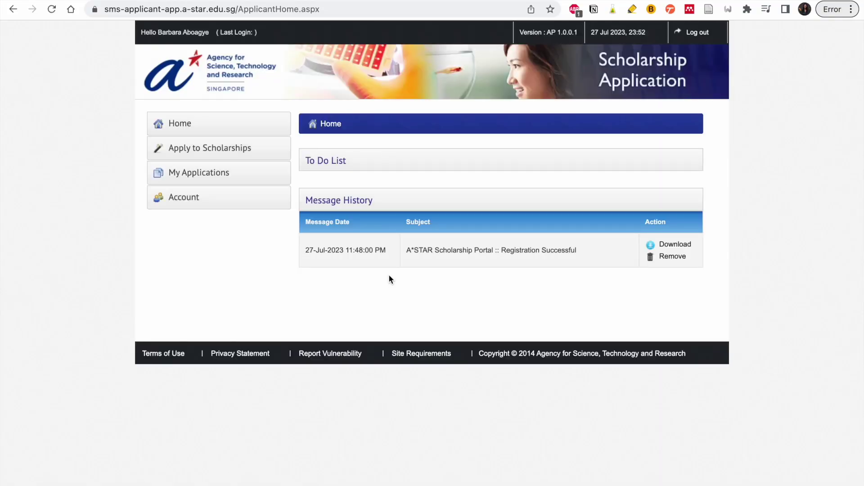
# Start a SINGA application from the International Awards list under Apply to Scholarships
pyautogui.click(245, 150)
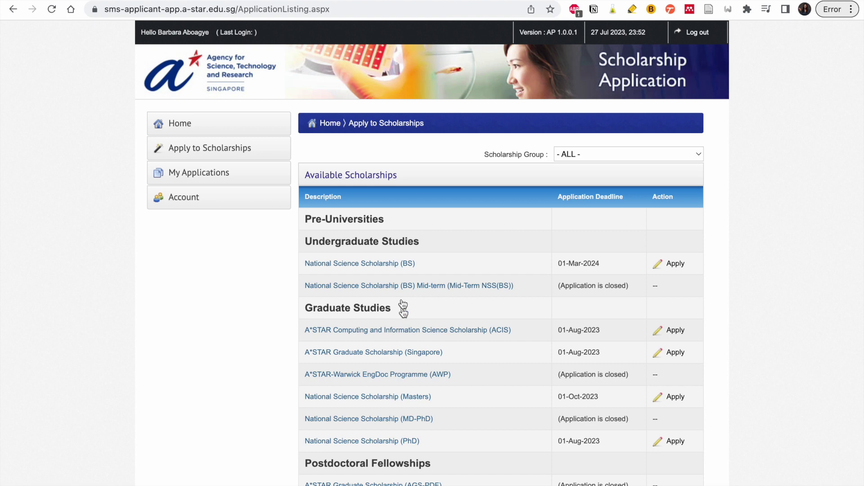
pyautogui.scroll(-3, 485, 304)
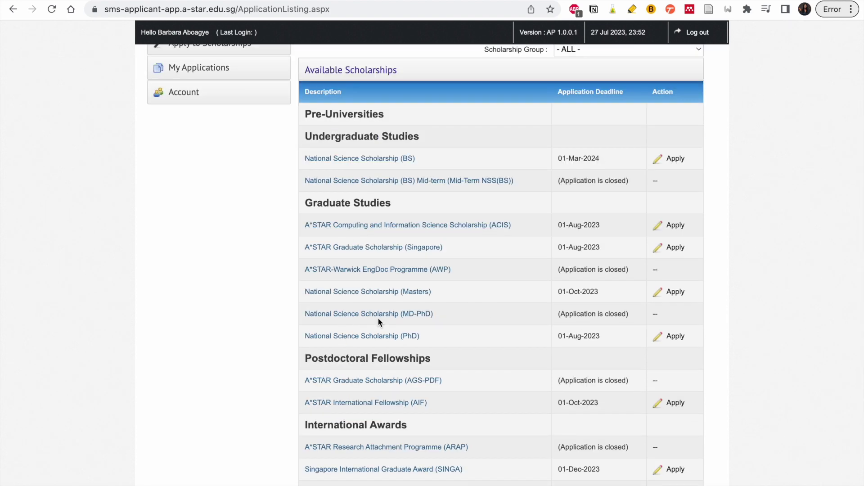
pyautogui.scroll(-2, 385, 340)
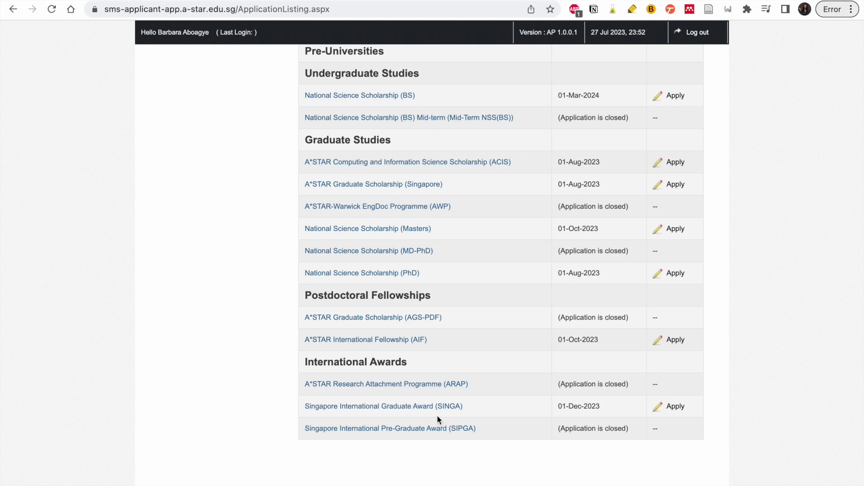
pyautogui.click(676, 408)
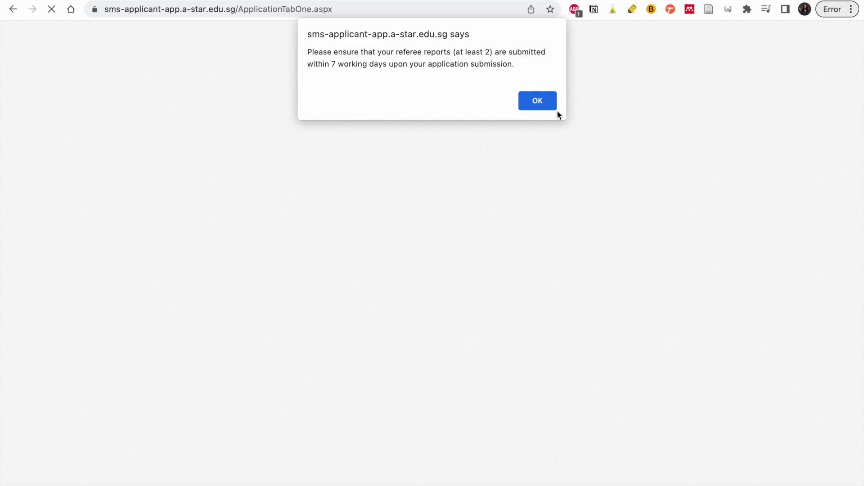
# Acknowledge the 2-referee-report notice and read the Instructions tab down to Choice 2/3
pyautogui.click(523, 106)
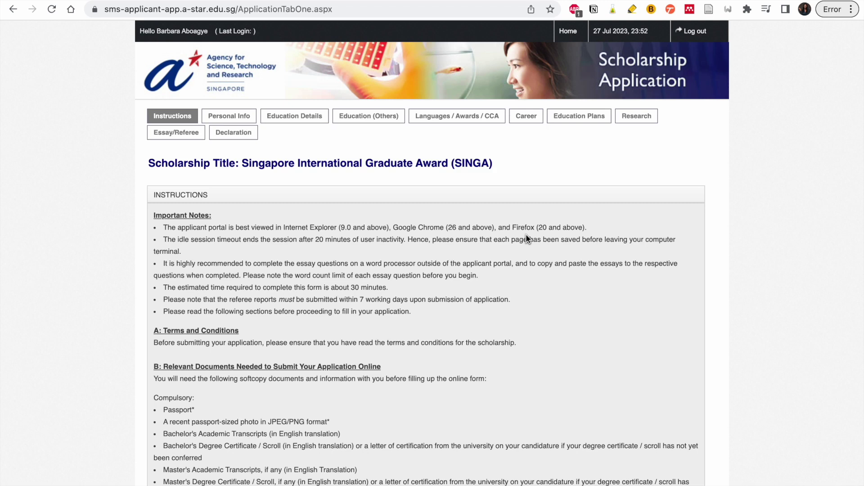
pyautogui.scroll(-1, 526, 236)
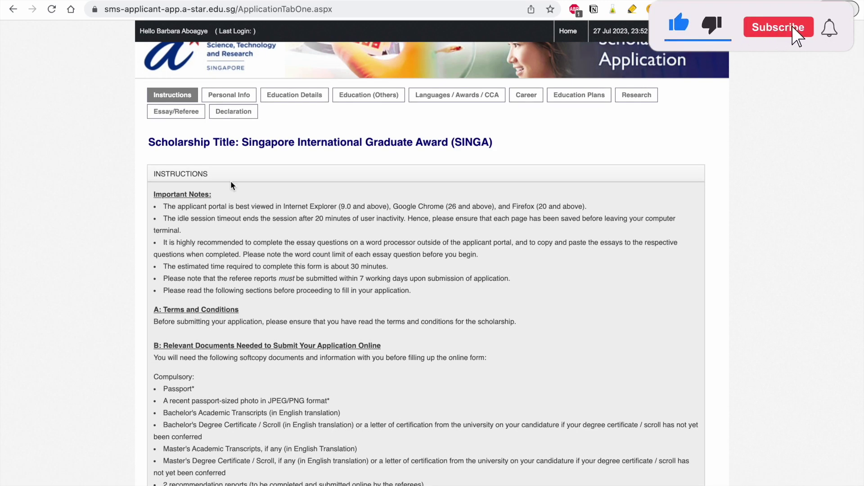
pyautogui.scroll(-5, 218, 280)
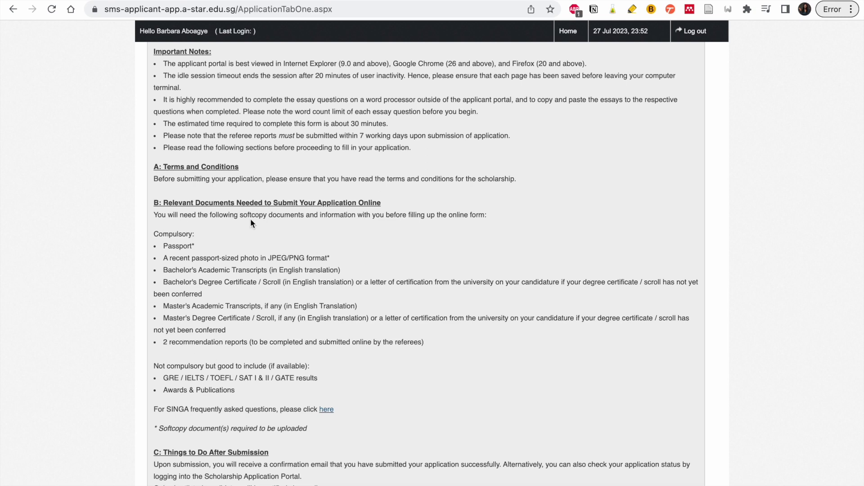
pyautogui.scroll(-5, 202, 333)
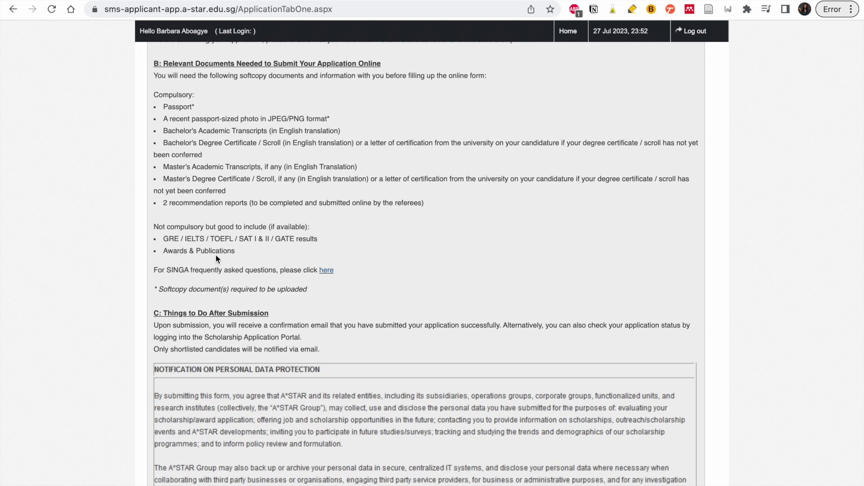
pyautogui.scroll(-3, 220, 267)
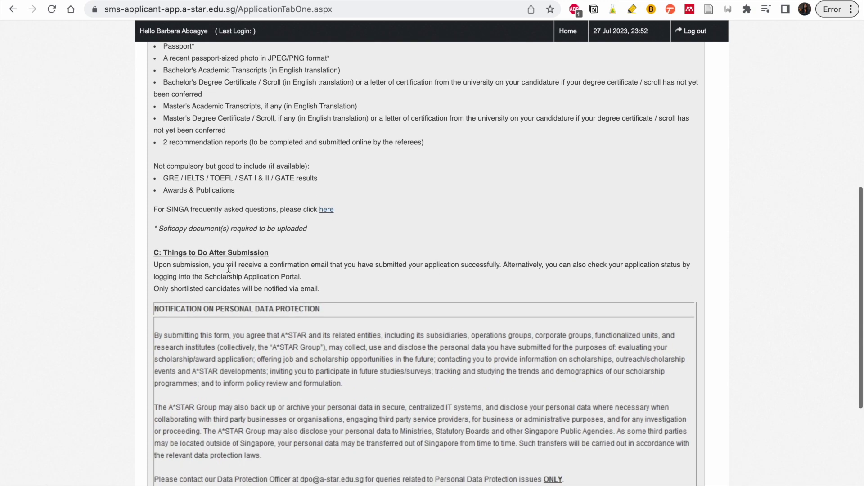
pyautogui.scroll(-1, 229, 268)
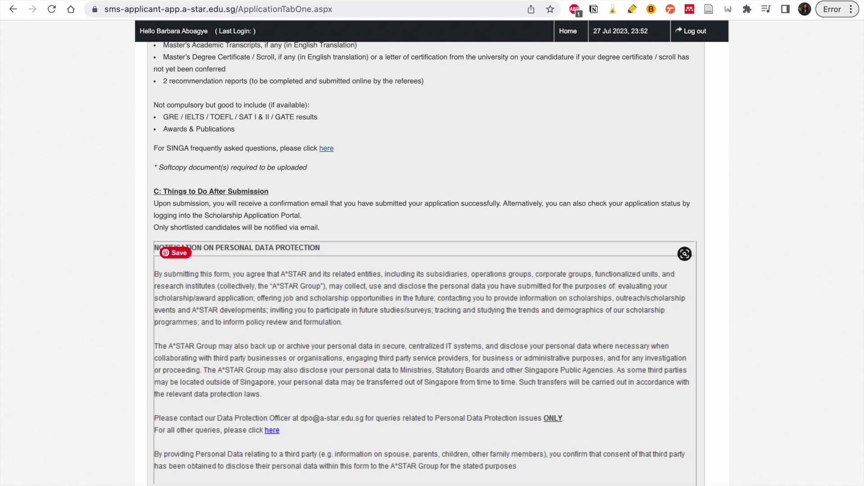
pyautogui.scroll(-4, 243, 223)
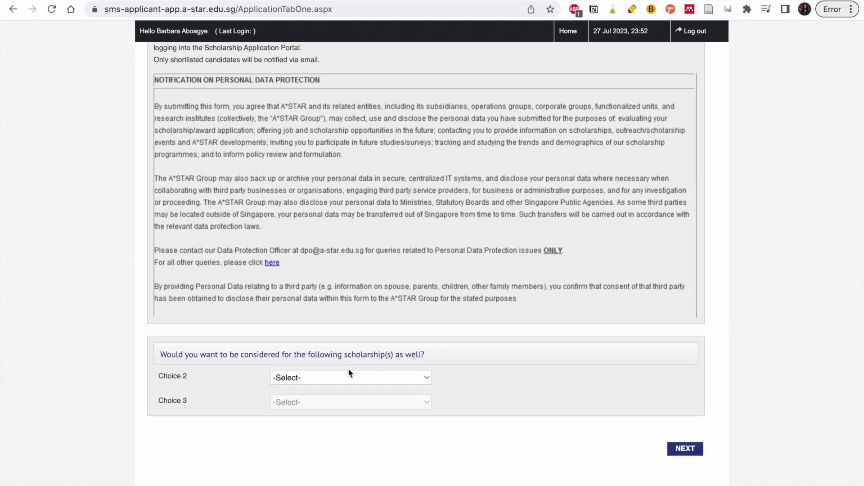
# Make A*STAR Merit Award (AMA) Choice 2 and TEV-SINGA Choice 3, then continue to Personal Info
pyautogui.click(342, 380)
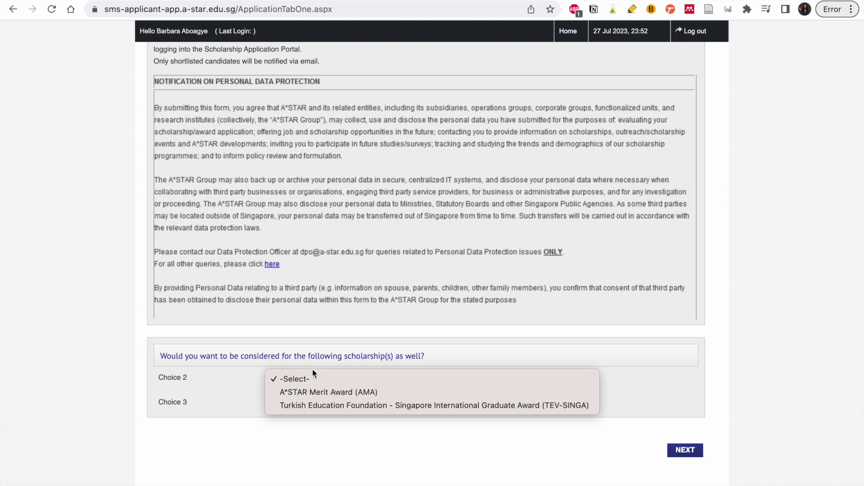
pyautogui.click(349, 392)
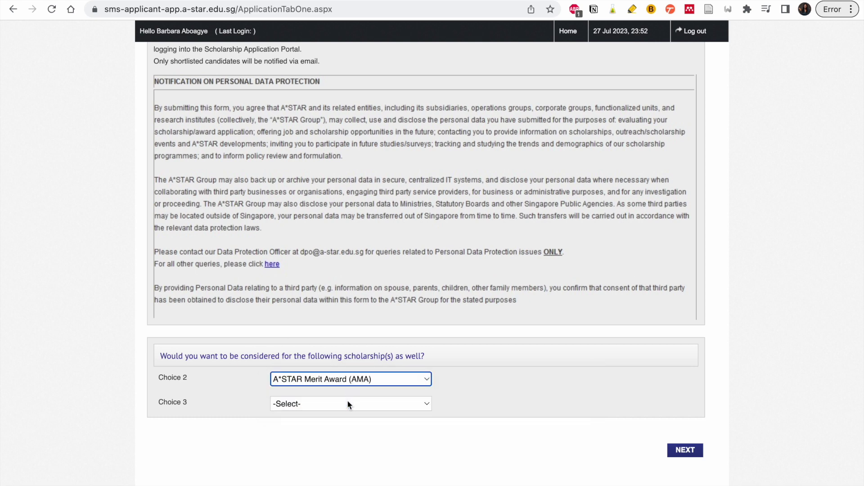
pyautogui.click(347, 400)
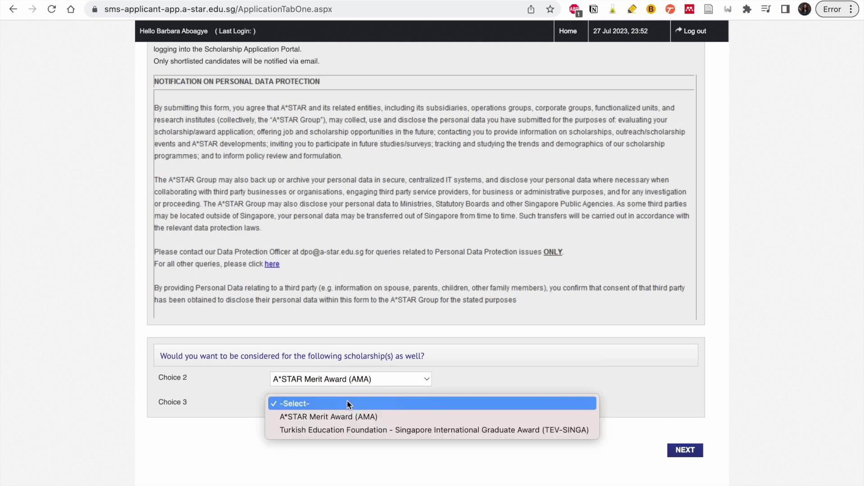
pyautogui.click(347, 431)
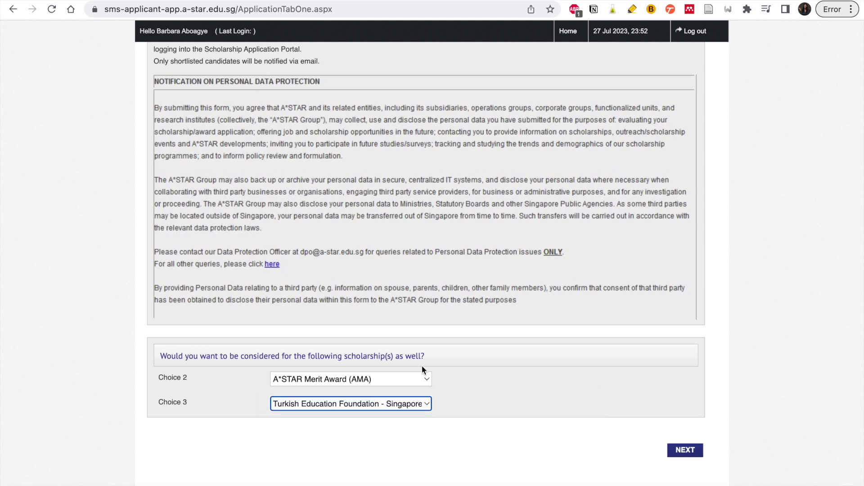
pyautogui.scroll(1, 493, 366)
pyautogui.scroll(-1, 406, 383)
pyautogui.click(685, 450)
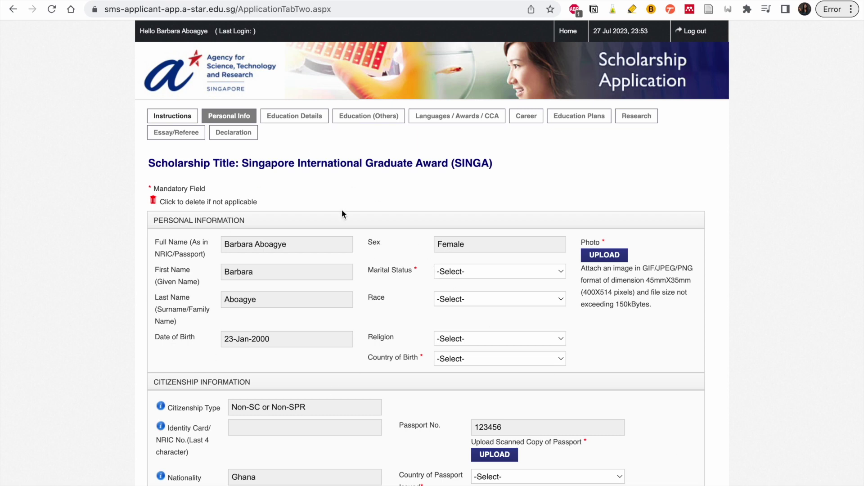
# Set Marital Status Single, Race African, Religion Christianity and Country of Birth Ghana
pyautogui.click(504, 272)
pyautogui.click(497, 283)
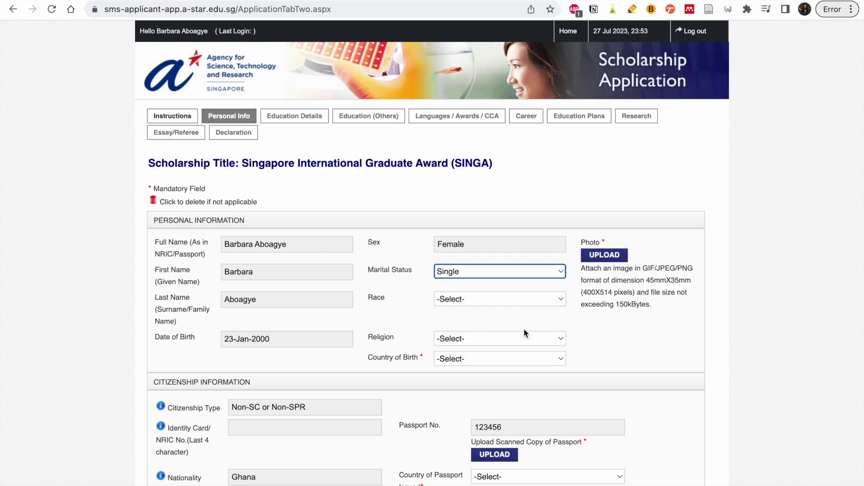
pyautogui.scroll(-3, 522, 324)
pyautogui.click(496, 234)
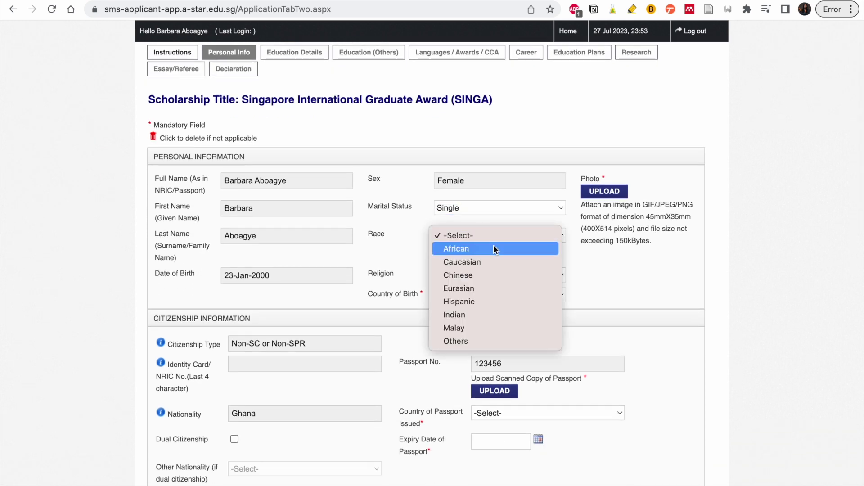
pyautogui.click(494, 248)
pyautogui.click(495, 274)
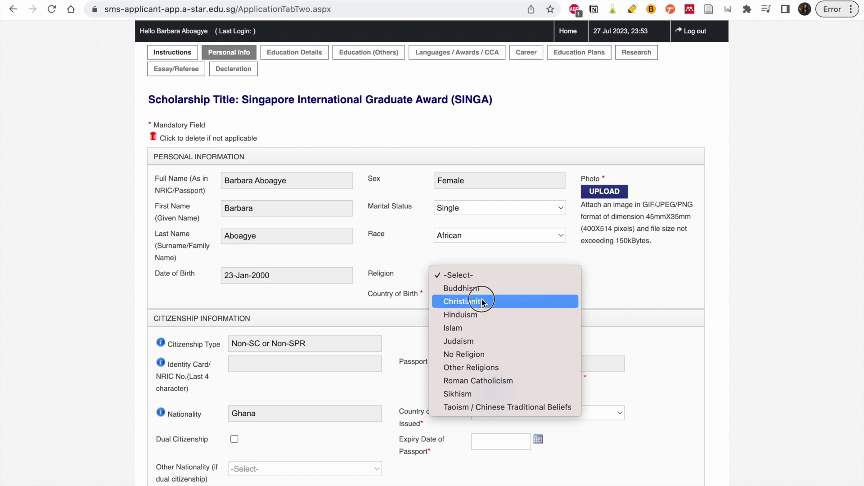
pyautogui.click(467, 301)
pyautogui.click(461, 296)
pyautogui.write('gh')
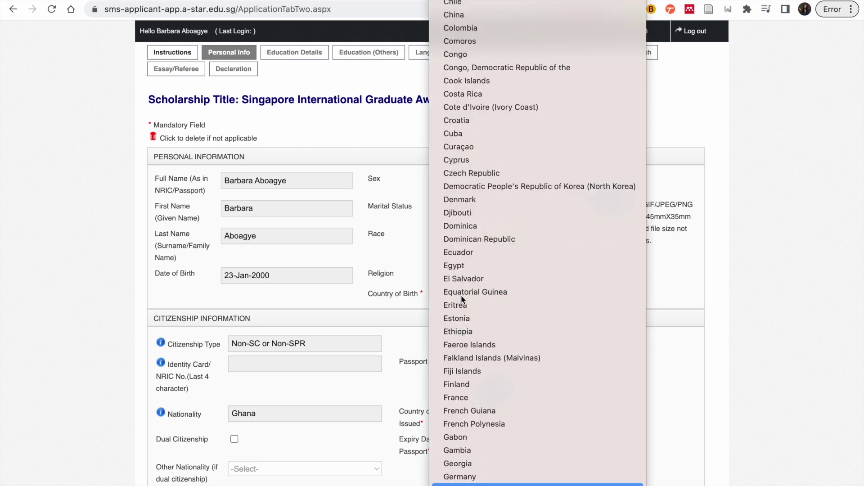
pyautogui.press('Return')
# Pick the passport expiry date in the calendar: 19 July 2025, then year 2037
pyautogui.scroll(-3, 361, 358)
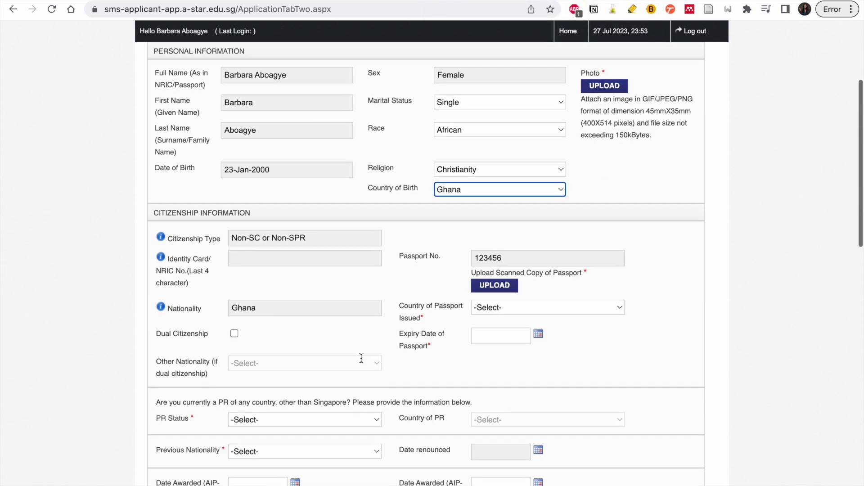
pyautogui.scroll(-1, 361, 358)
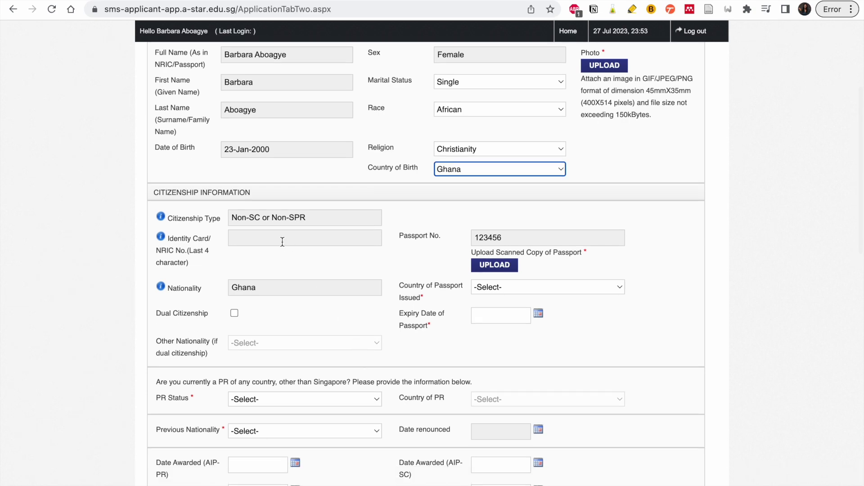
pyautogui.scroll(-2, 280, 240)
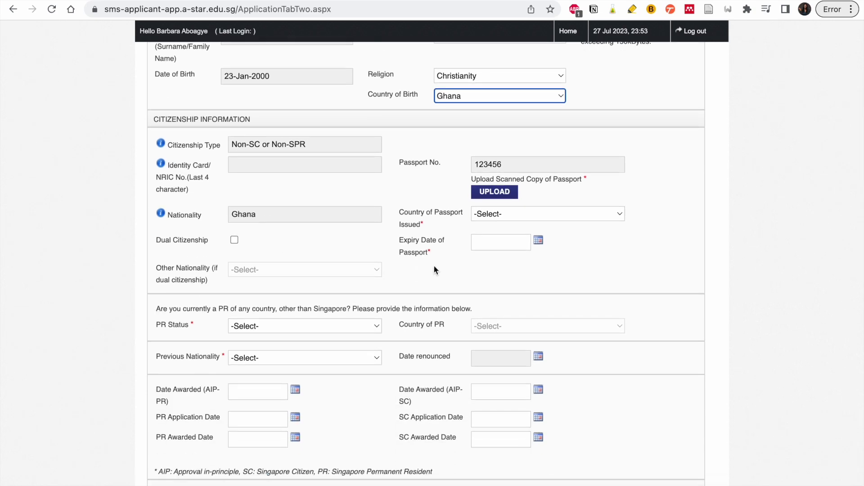
pyautogui.click(538, 242)
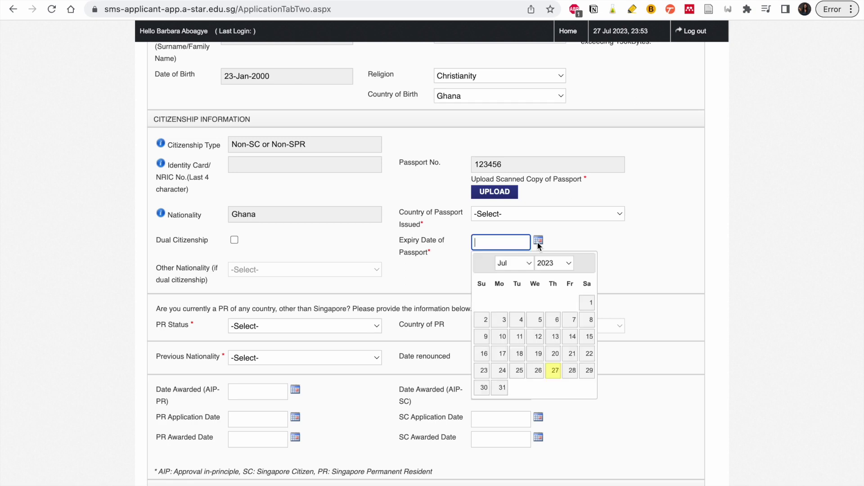
pyautogui.click(563, 263)
pyautogui.click(554, 288)
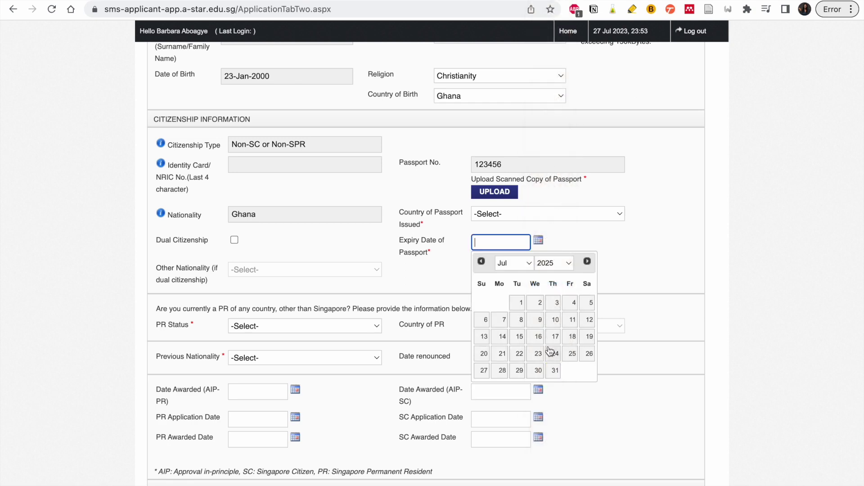
pyautogui.click(584, 338)
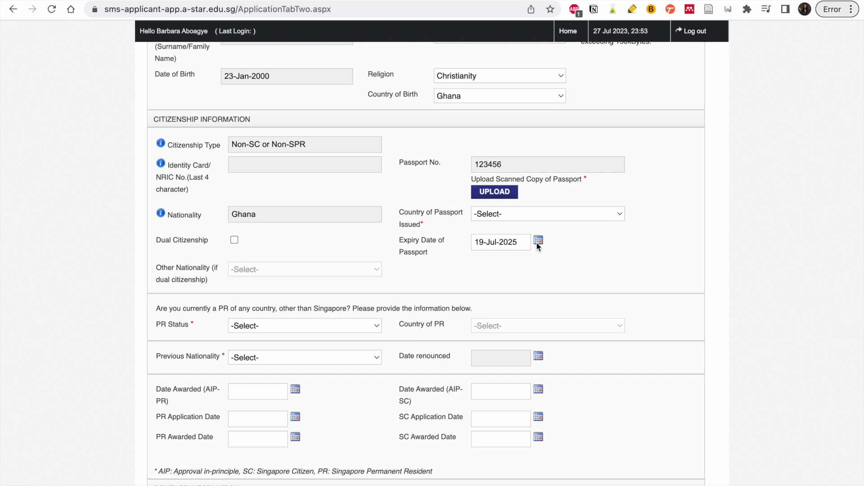
pyautogui.click(538, 242)
pyautogui.click(570, 263)
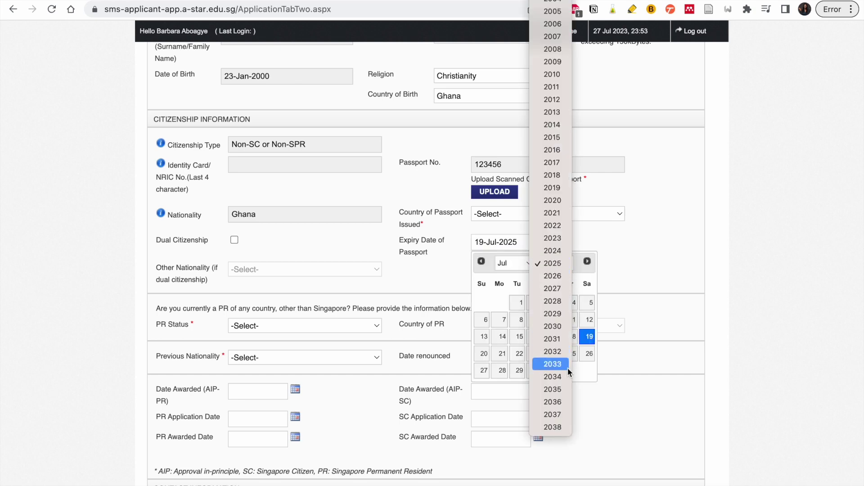
pyautogui.click(558, 421)
# Set the country of passport issue to Ghana
pyautogui.click(563, 212)
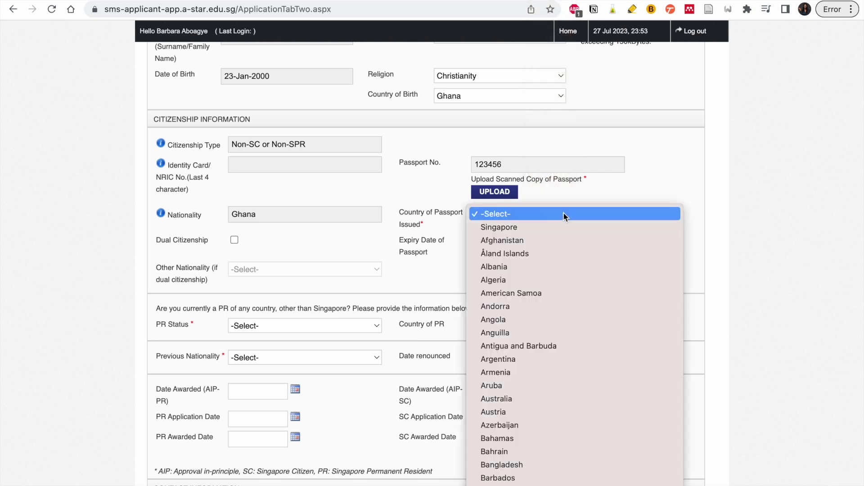
pyautogui.scroll(-15, 501, 433)
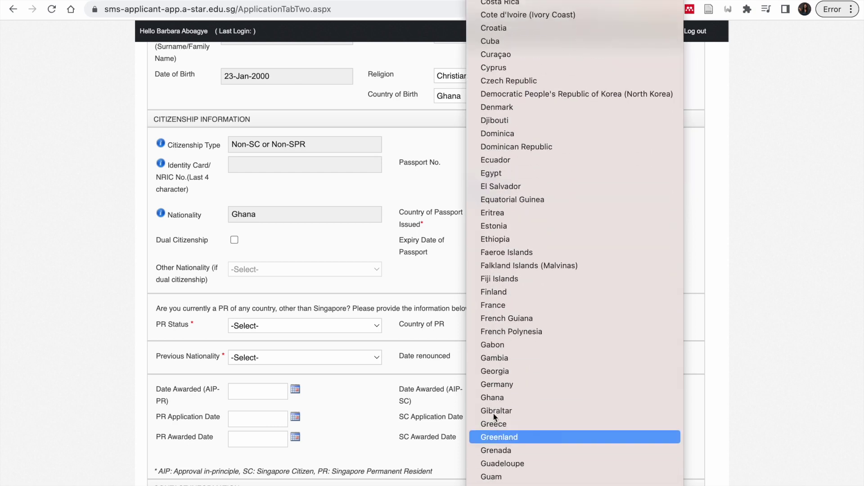
pyautogui.click(495, 398)
pyautogui.click(564, 270)
# Set PR Status to No and Previous Nationality to None
pyautogui.scroll(-3, 337, 299)
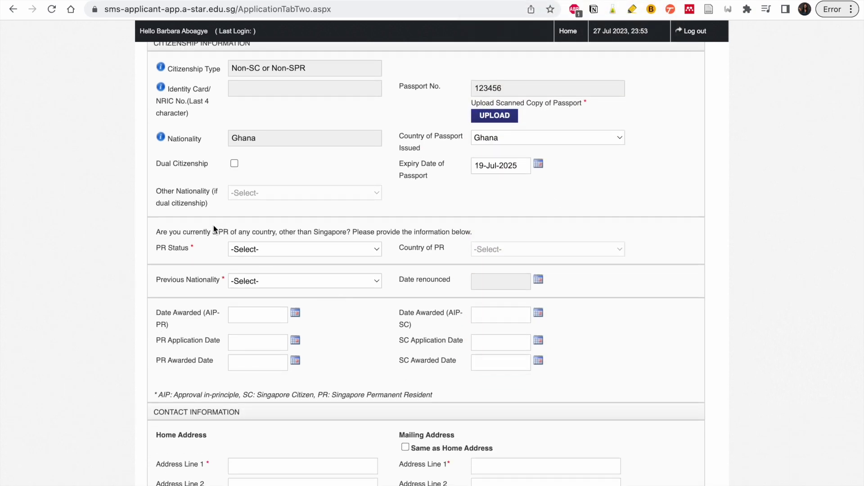
pyautogui.scroll(-2, 302, 252)
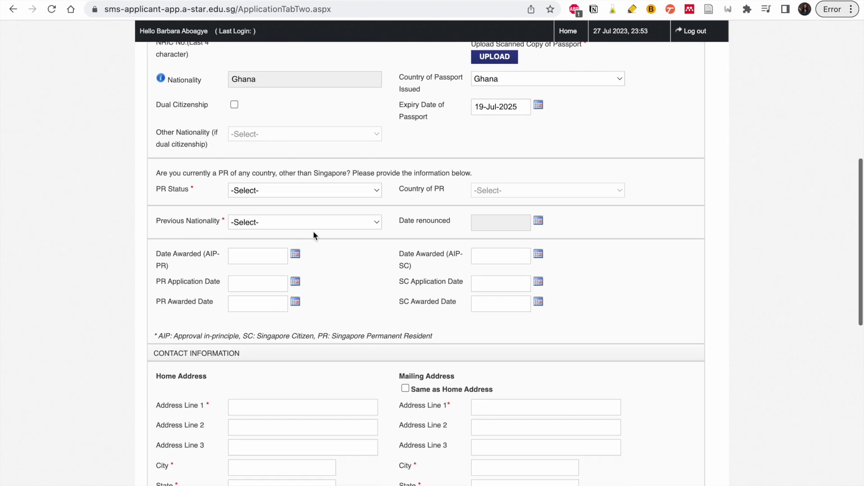
pyautogui.click(325, 194)
pyautogui.click(320, 202)
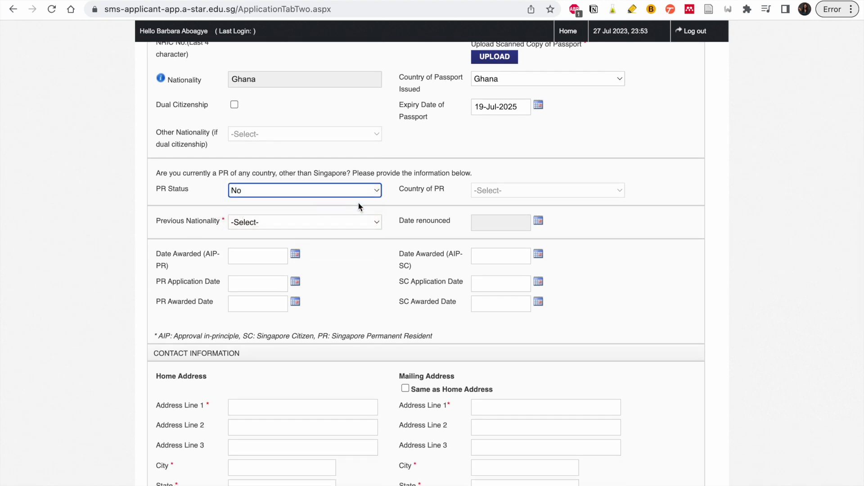
pyautogui.click(349, 222)
pyautogui.click(338, 235)
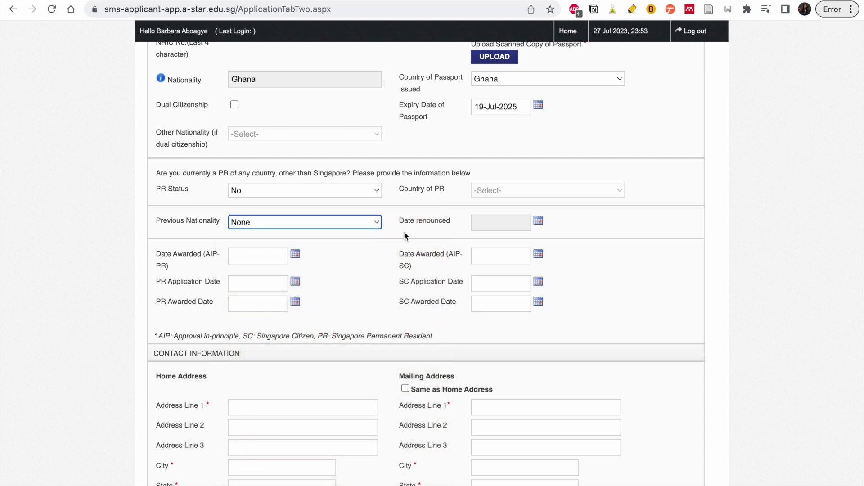
pyautogui.scroll(-2, 417, 239)
pyautogui.scroll(-1, 417, 239)
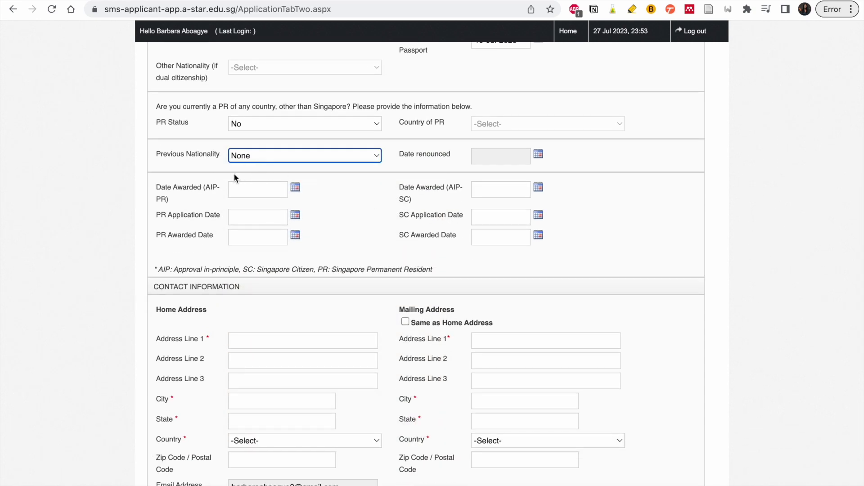
pyautogui.scroll(1, 226, 175)
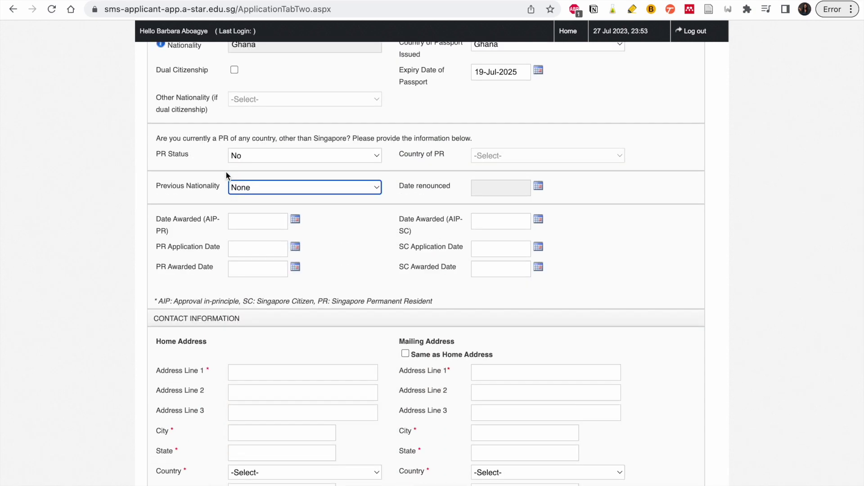
pyautogui.scroll(-5, 283, 219)
pyautogui.scroll(-4, 284, 220)
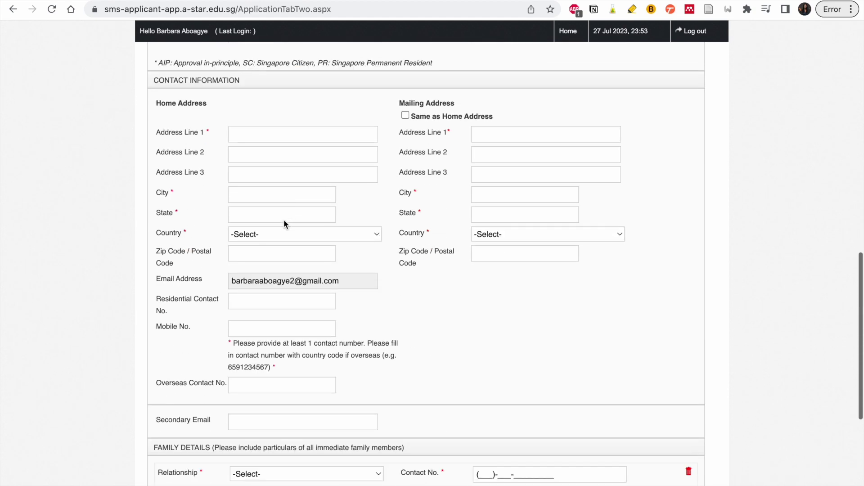
# Mark the mailing address same as home and fill in home address line 1, city and state
pyautogui.click(405, 115)
pyautogui.click(323, 132)
pyautogui.write('12 ave')
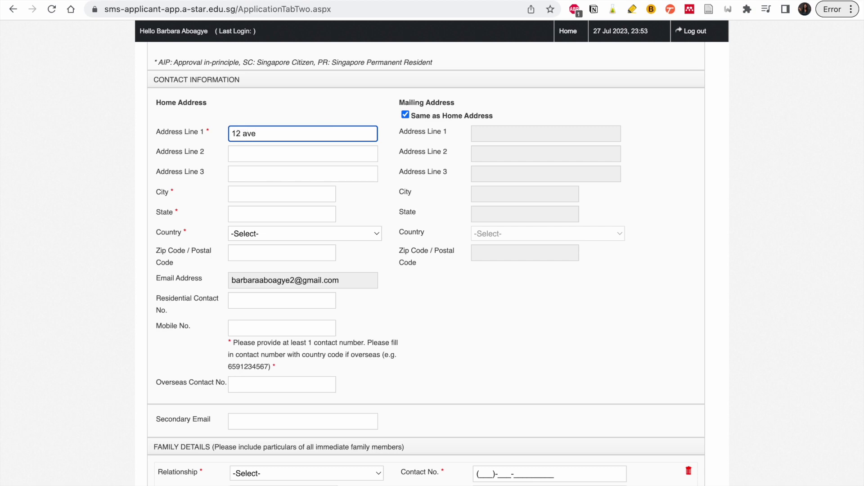
pyautogui.write('nue')
pyautogui.click(296, 191)
pyautogui.write('accra')
pyautogui.click(293, 215)
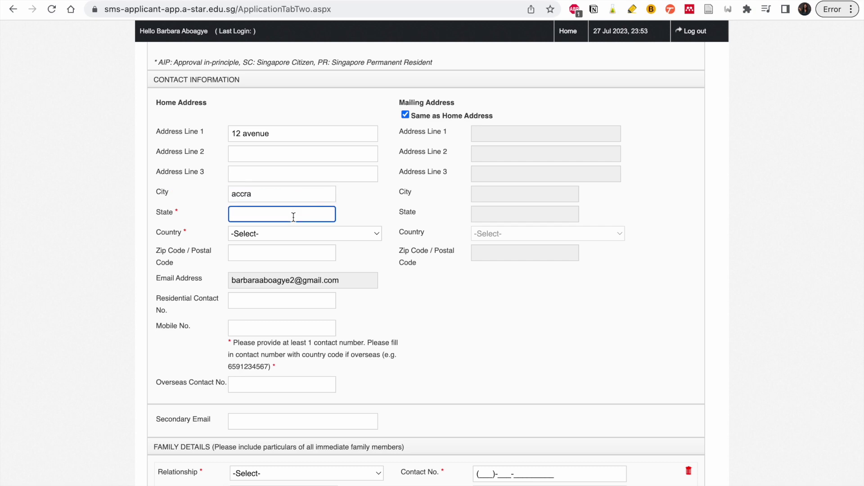
pyautogui.moveTo(296, 193); pyautogui.dragTo(226, 194)
pyautogui.press('BackSpace')
pyautogui.click(244, 215)
pyautogui.write('A')
pyautogui.click(256, 195)
pyautogui.write('A')
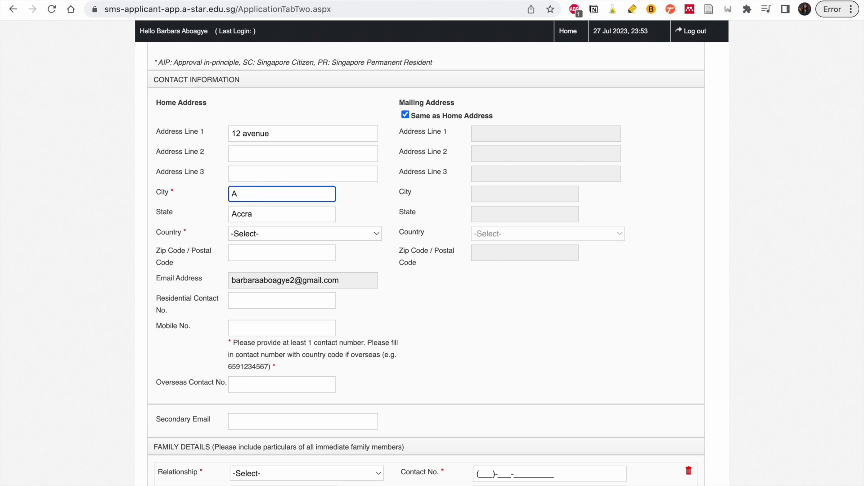
pyautogui.click(274, 249)
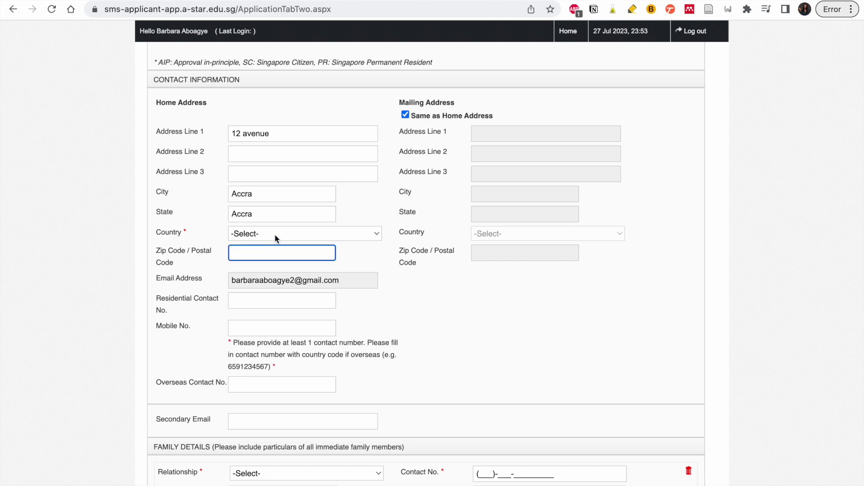
# Set the home address country to Ghana
pyautogui.click(275, 235)
pyautogui.scroll(-10, 274, 233)
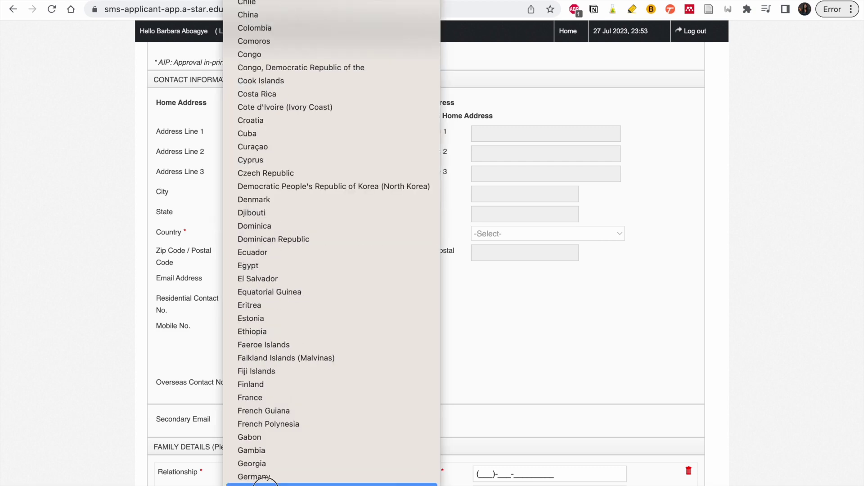
pyautogui.click(266, 484)
pyautogui.scroll(-2, 253, 230)
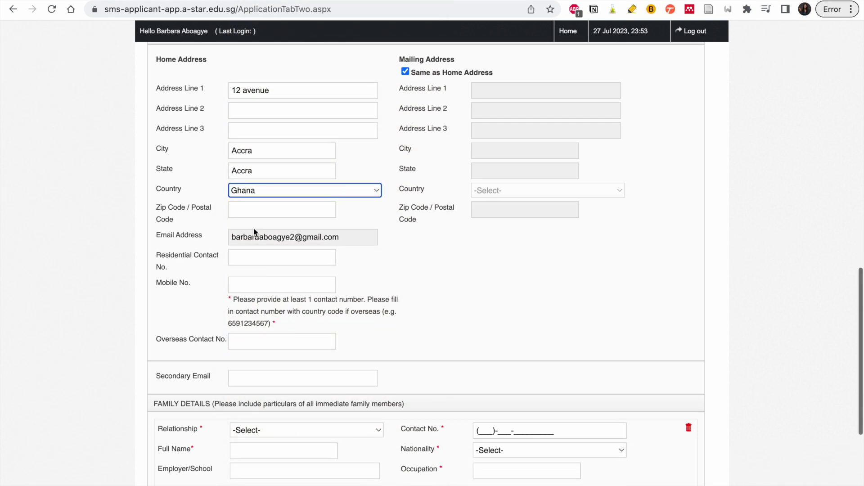
pyautogui.scroll(-3, 260, 265)
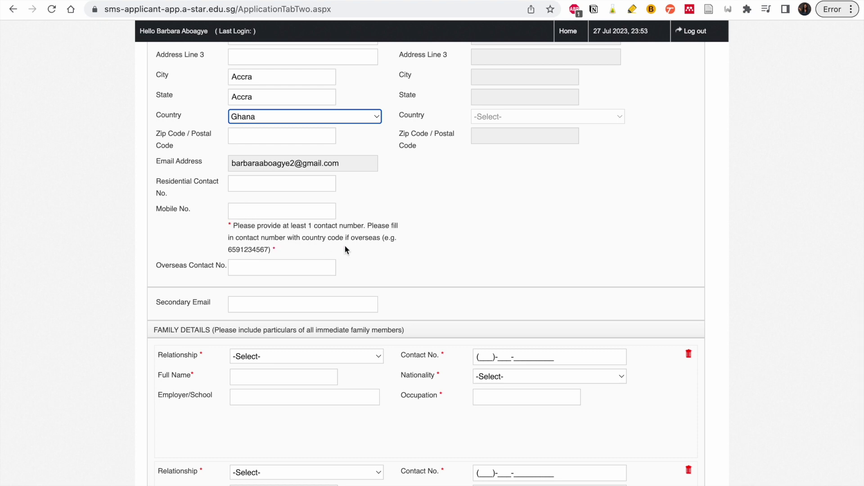
# Enter the applicant's phone number in Mobile No., then move it into Overseas Contact No
pyautogui.click(320, 210)
pyautogui.write('00233123456789')
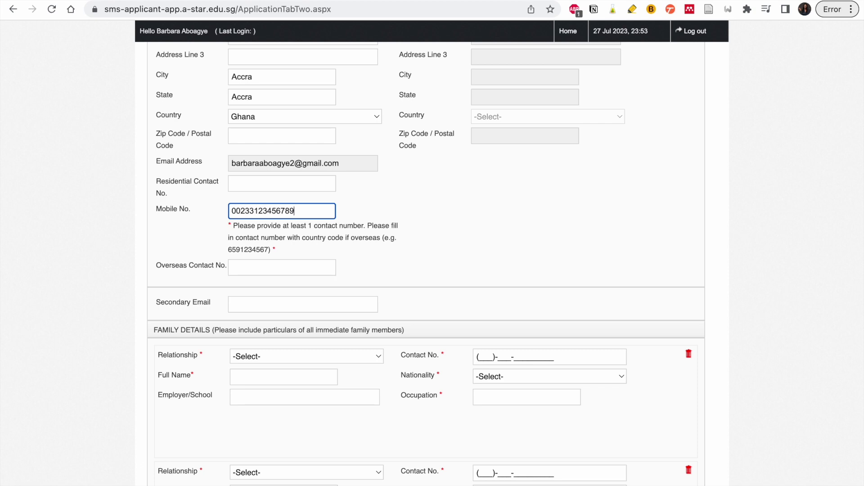
pyautogui.scroll(-2, 398, 260)
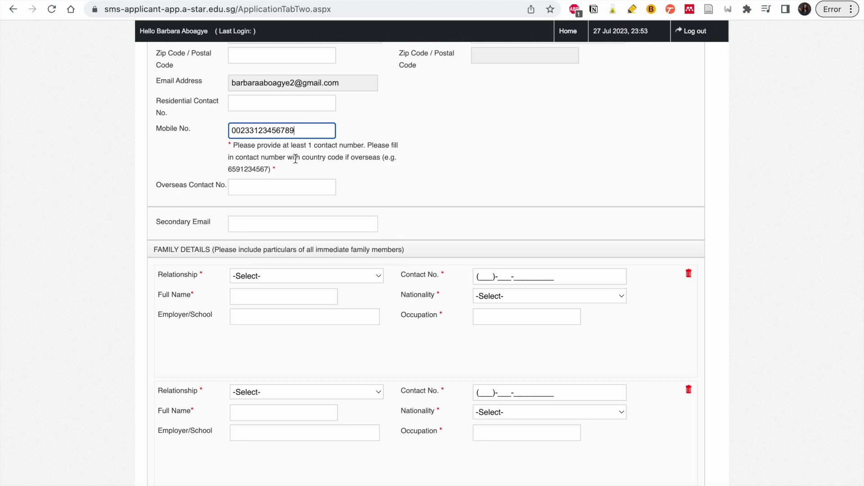
pyautogui.click(264, 191)
pyautogui.scroll(-1, 301, 233)
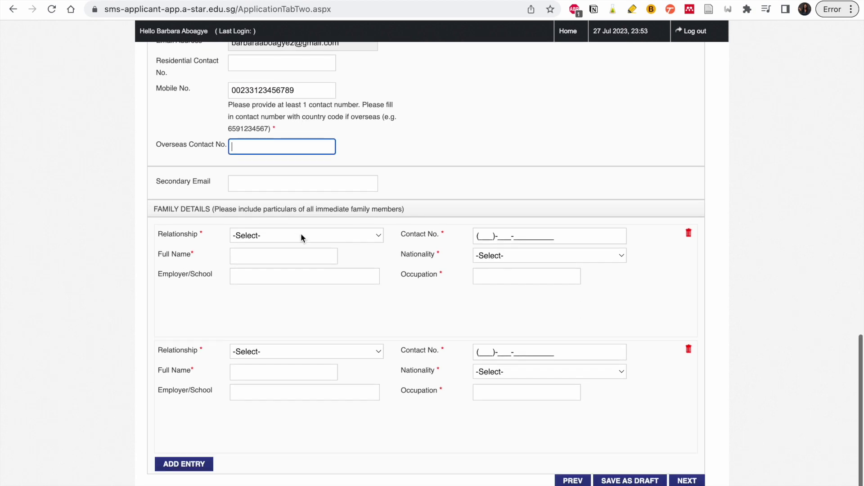
pyautogui.moveTo(299, 90); pyautogui.dragTo(217, 87)
pyautogui.hotkey('ctrl', 'x')
pyautogui.click(305, 141)
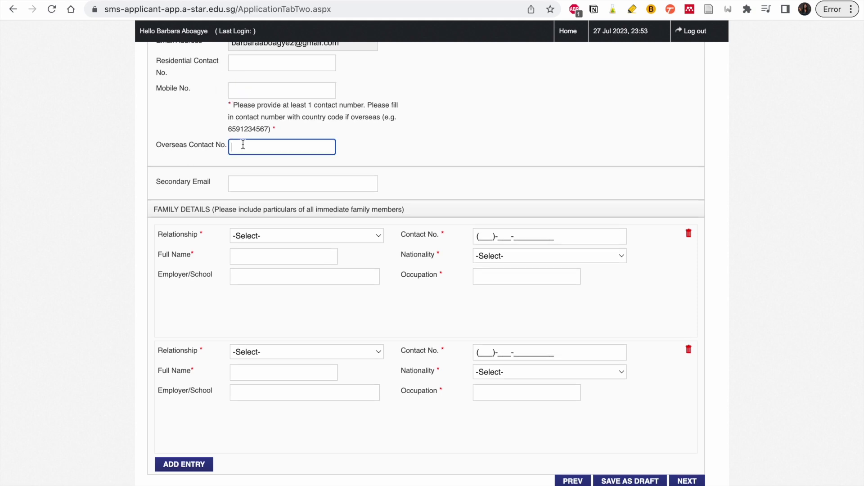
pyautogui.hotkey('ctrl', 'v')
pyautogui.click(409, 143)
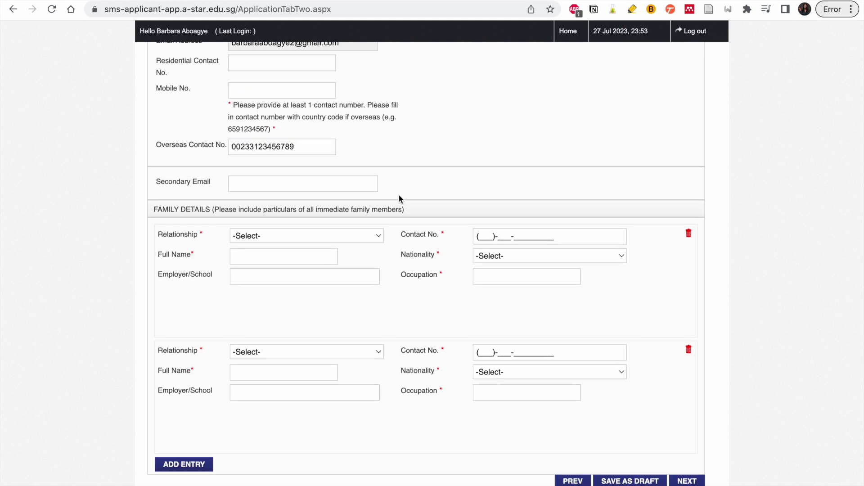
pyautogui.scroll(-1, 399, 197)
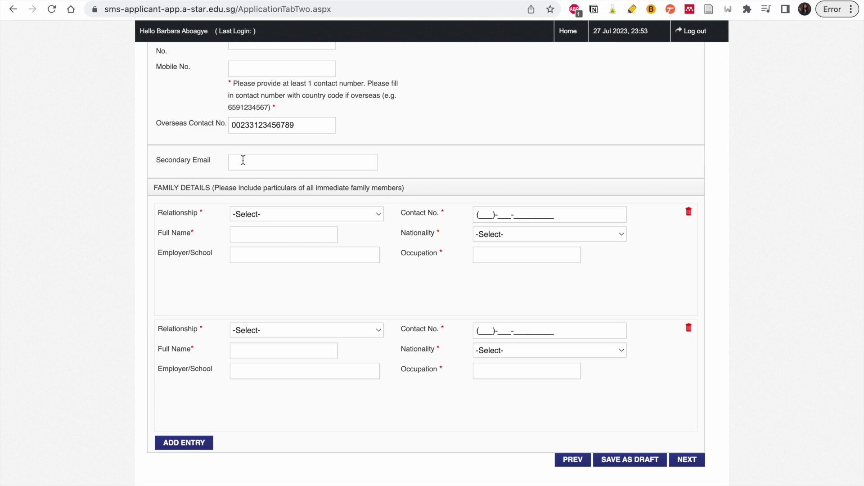
pyautogui.scroll(-1, 277, 202)
# Set the first family member as Brother and enter their full name and contact number
pyautogui.click(276, 206)
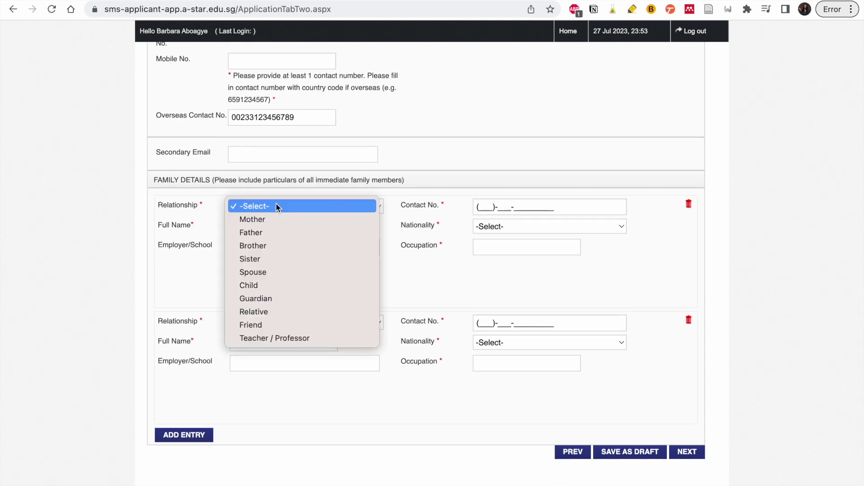
pyautogui.click(270, 248)
pyautogui.click(270, 227)
pyautogui.write('AAA')
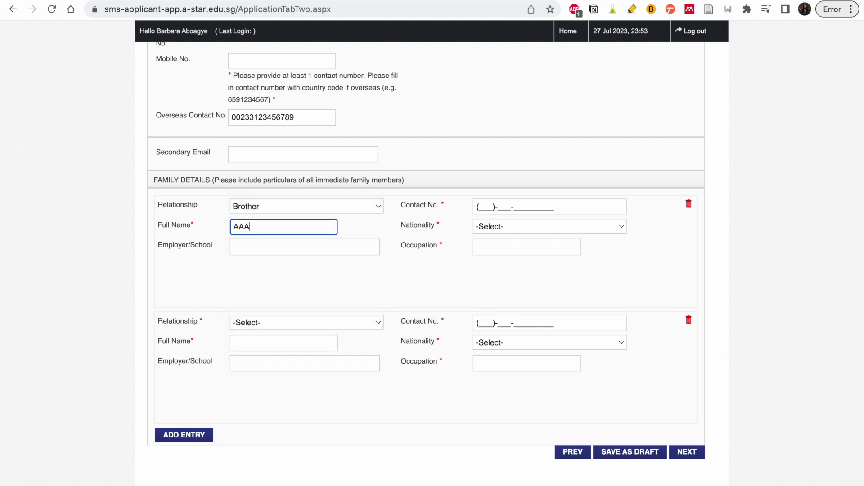
pyautogui.write('A')
pyautogui.click(489, 206)
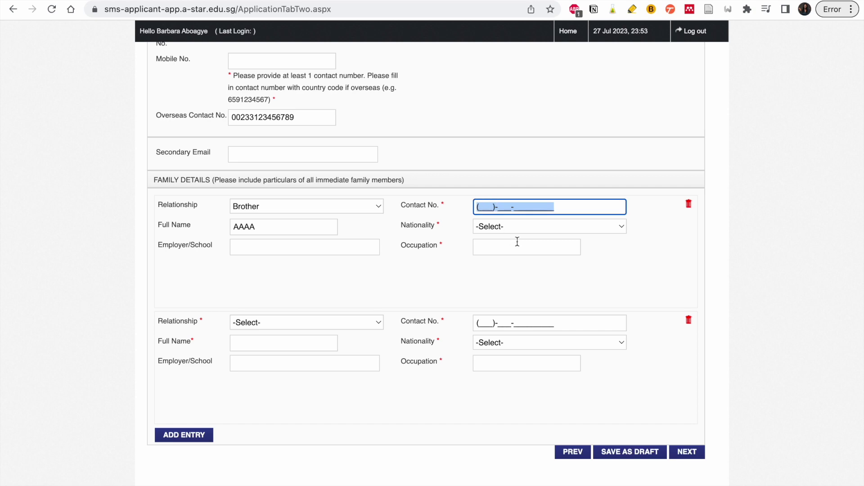
pyautogui.write('233)-123-45678')
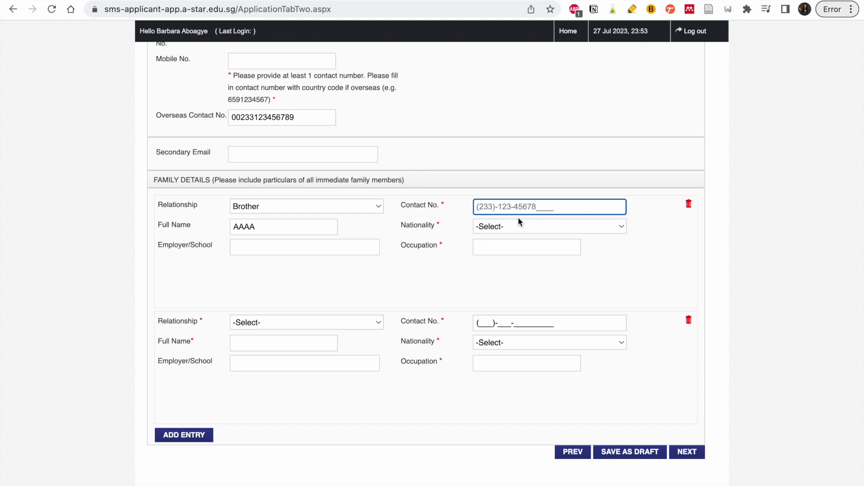
pyautogui.write('9')
# Set the brother's nationality to Ghana and occupation to Teacher
pyautogui.click(523, 226)
pyautogui.scroll(-10, 525, 227)
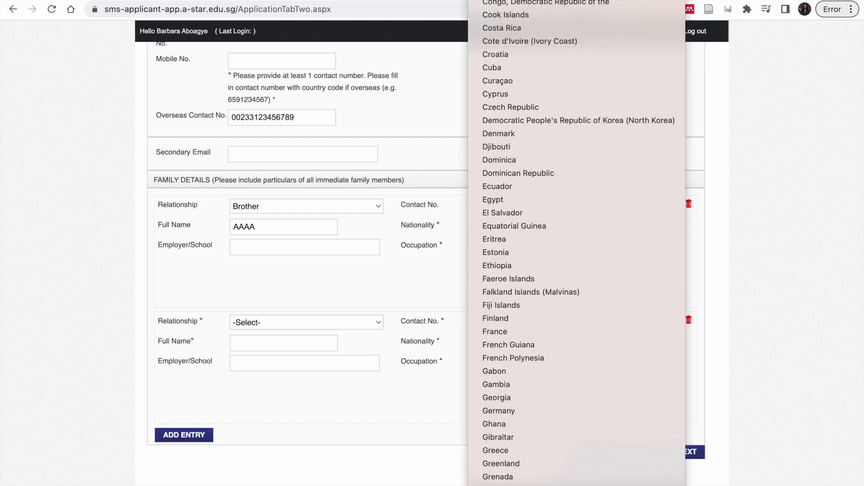
pyautogui.click(517, 397)
pyautogui.click(500, 249)
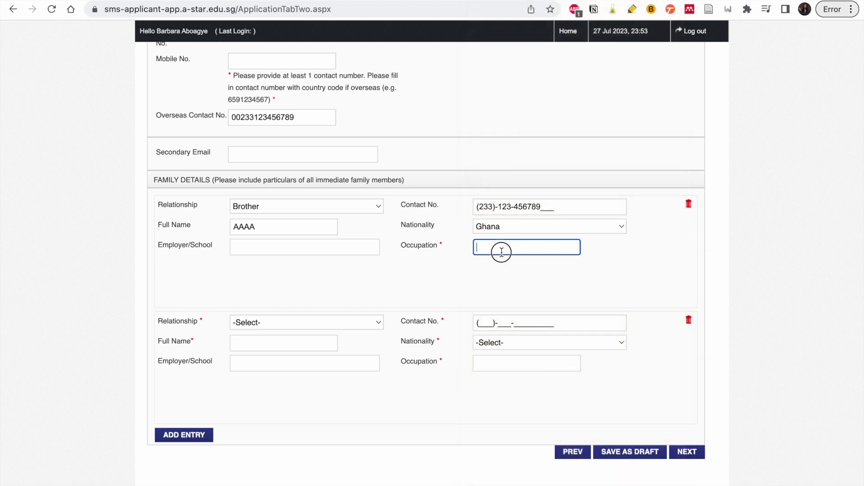
pyautogui.write('Teacher')
pyautogui.click(333, 327)
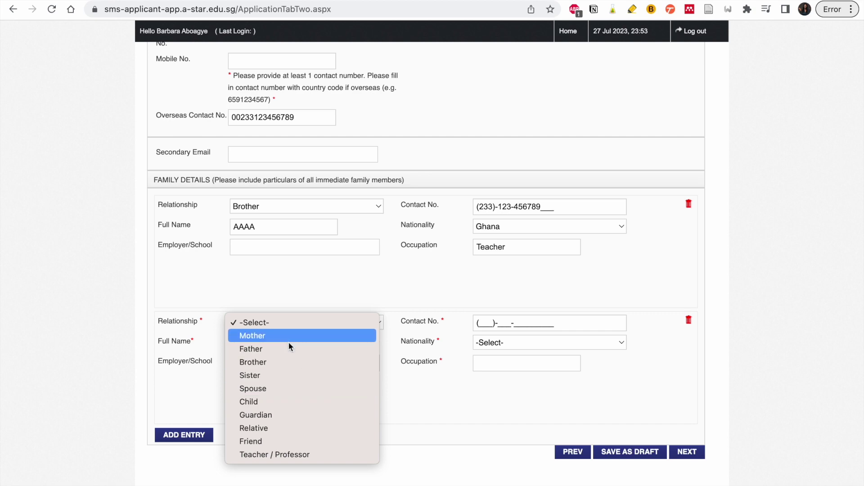
# Fill the second family entry as Spouse with full name, contact number, Ghana nationality and Teacher occupation
pyautogui.click(286, 389)
pyautogui.click(310, 344)
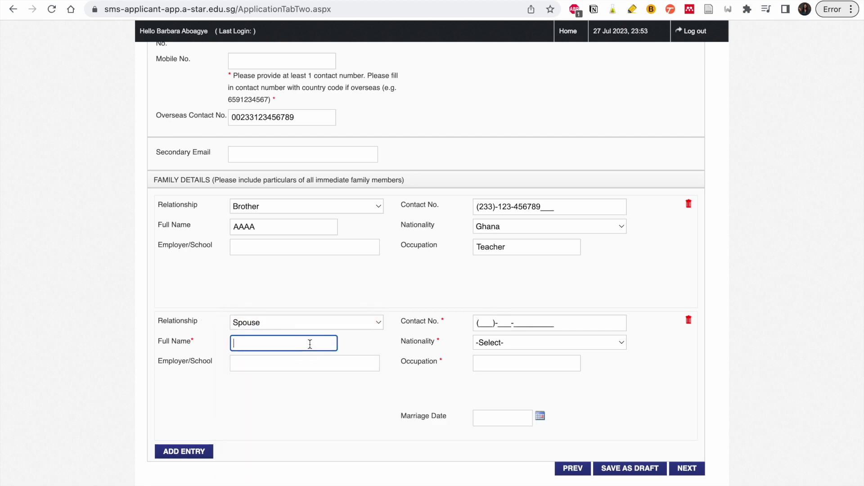
pyautogui.write('aaaaa')
pyautogui.click(494, 323)
pyautogui.write('233)-')
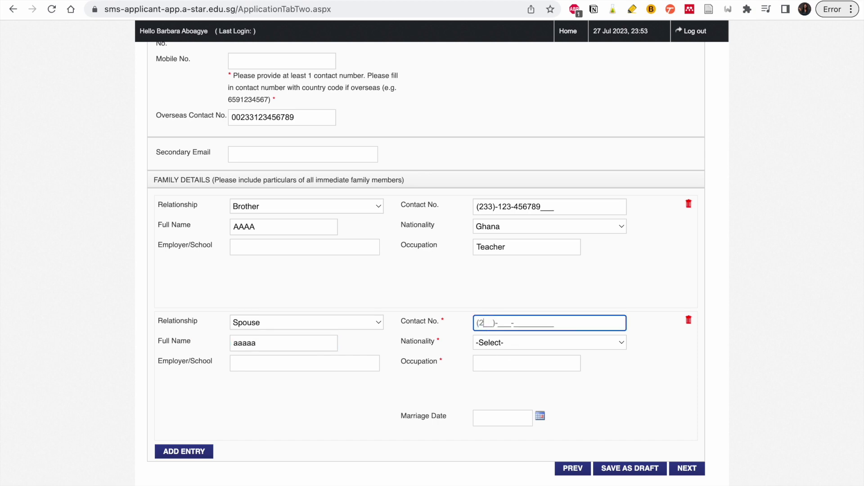
pyautogui.write('112-3')
pyautogui.press('BackSpace')
pyautogui.press('BackSpace')
pyautogui.write('142-332424234')
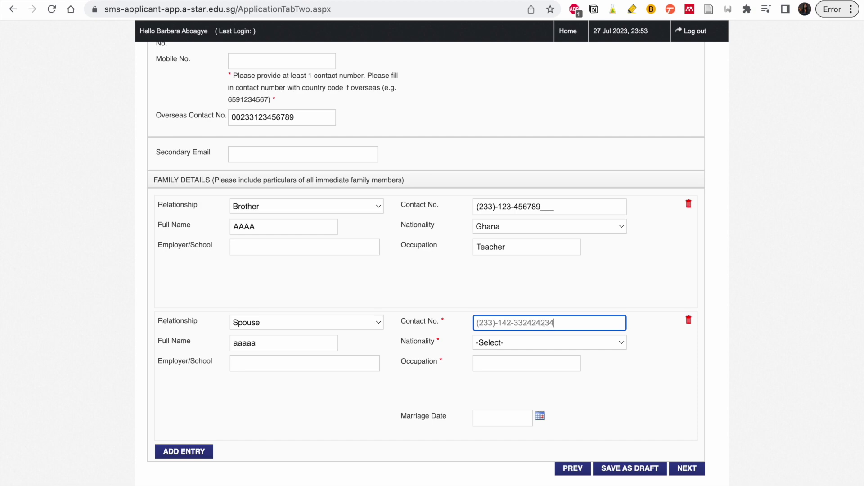
pyautogui.click(526, 343)
pyautogui.write('gh')
pyautogui.press('Return')
pyautogui.click(510, 366)
pyautogui.write('T')
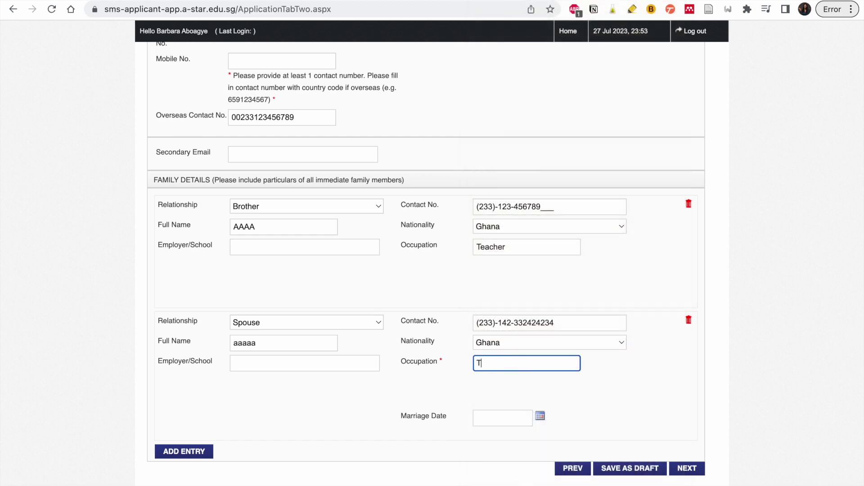
pyautogui.write('eacher')
# Set the spouse's Marriage Date to 09-Jun-2021 in the calendar
pyautogui.scroll(-1, 512, 380)
pyautogui.click(485, 399)
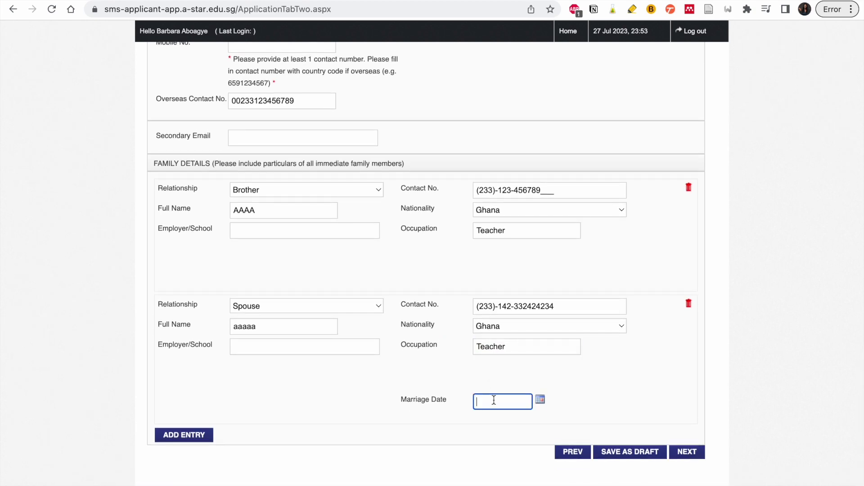
pyautogui.click(540, 399)
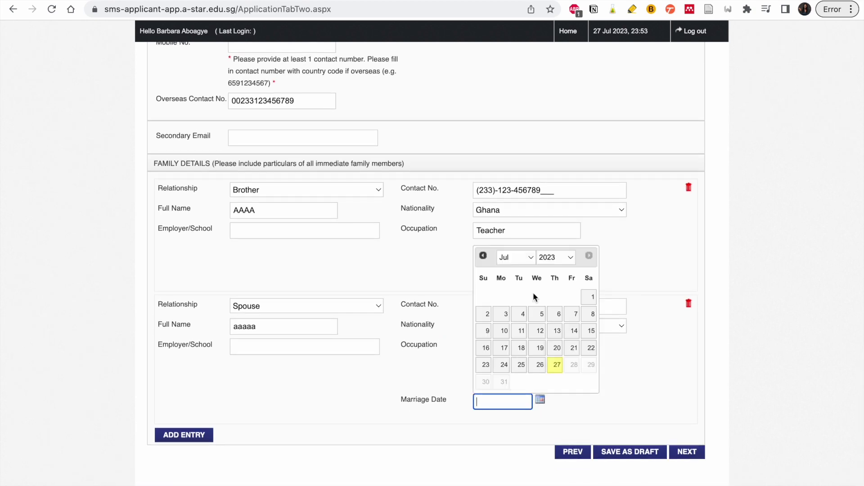
pyautogui.click(484, 255)
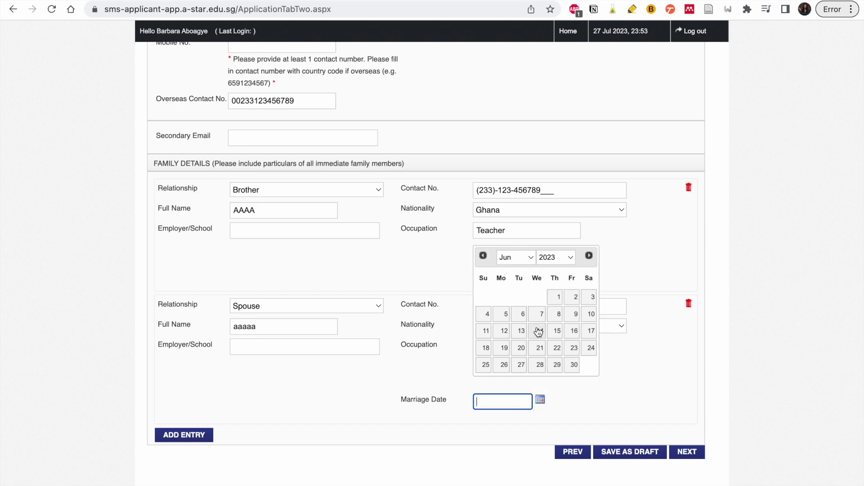
pyautogui.click(567, 262)
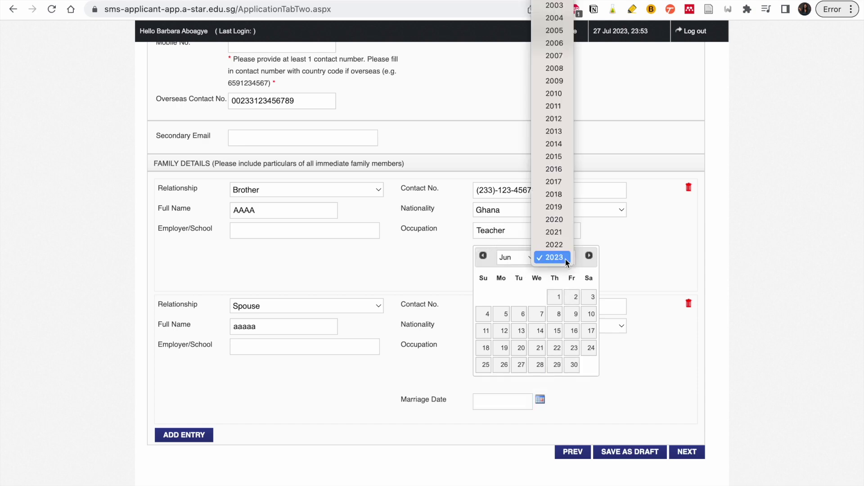
pyautogui.click(561, 233)
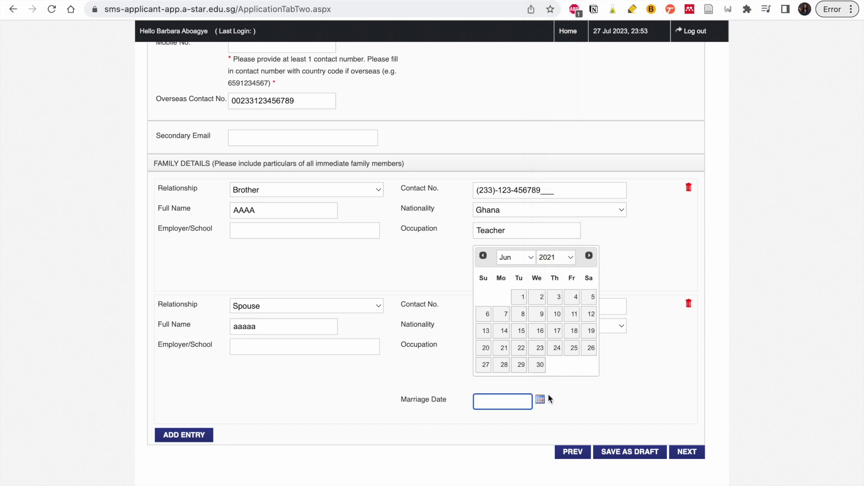
pyautogui.click(538, 314)
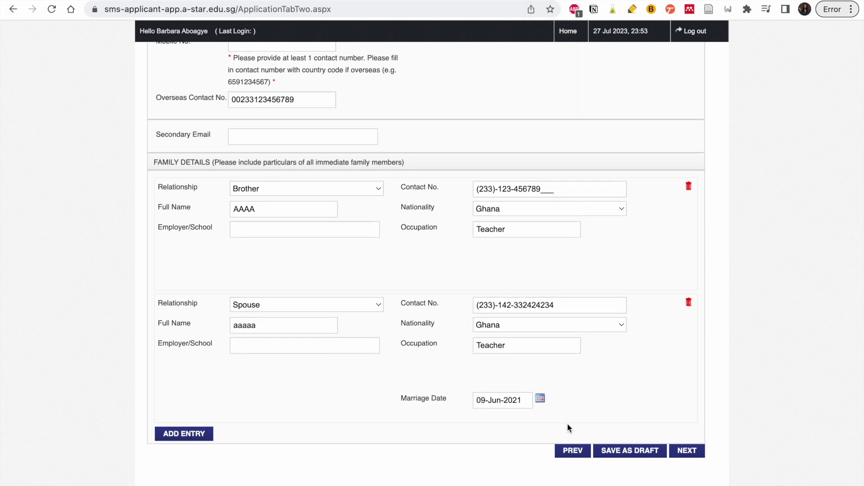
# Attempt to continue, dismiss the 'Please upload Photo' alert, and return to the top of Personal Info
pyautogui.click(693, 452)
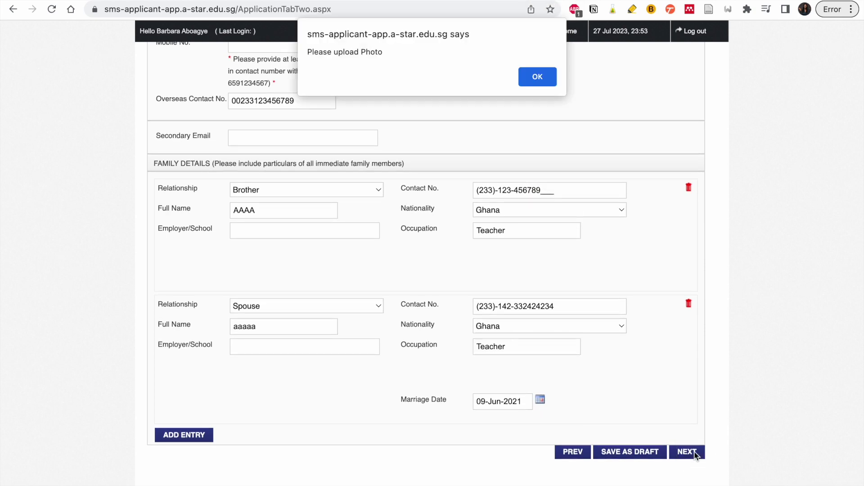
pyautogui.click(538, 76)
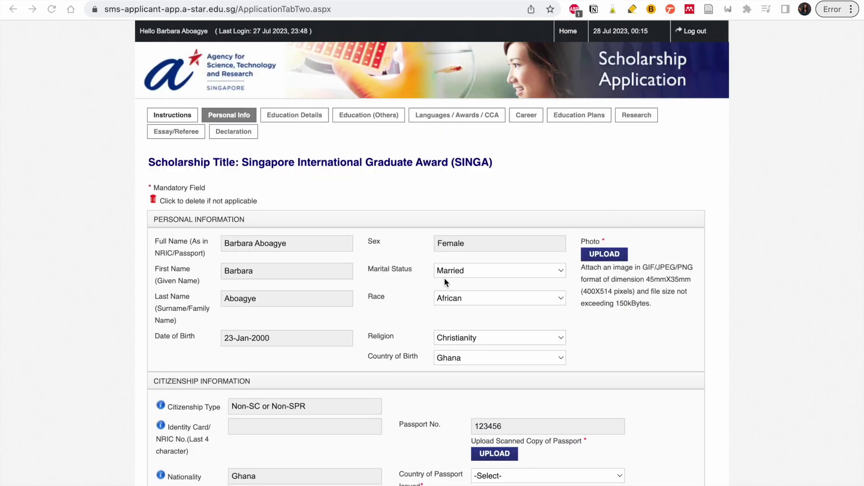
pyautogui.scroll(-15, 413, 320)
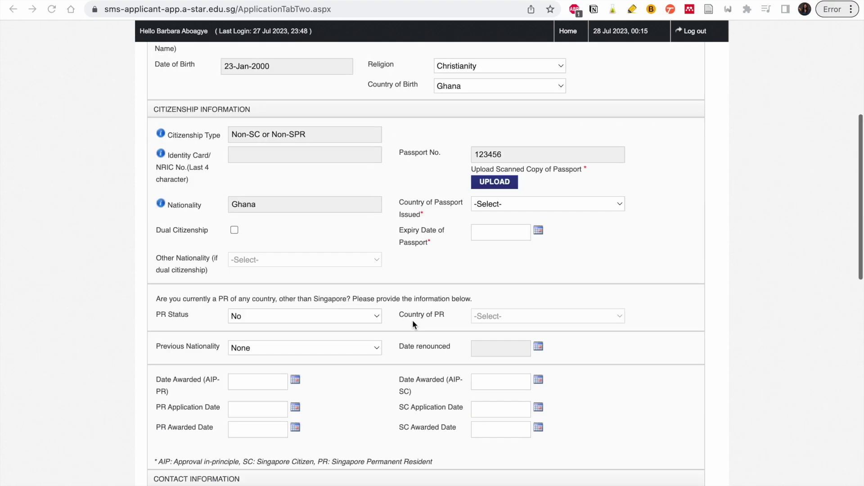
pyautogui.scroll(-2, 487, 436)
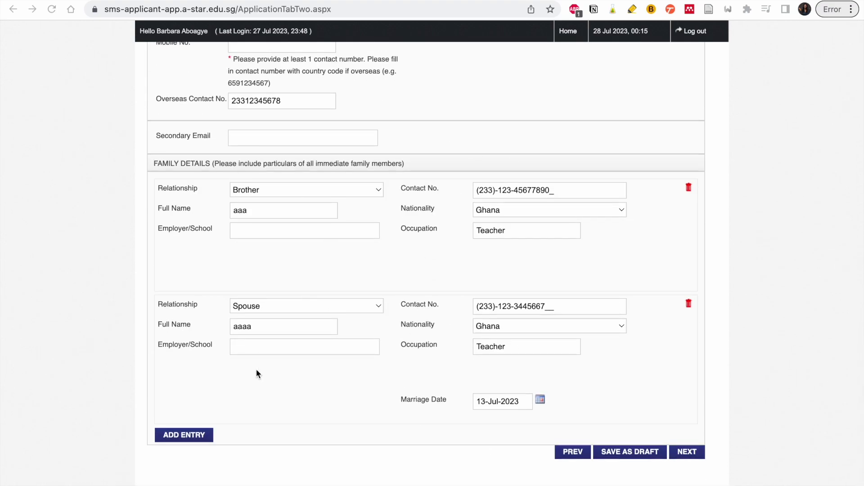
pyautogui.scroll(20, 377, 346)
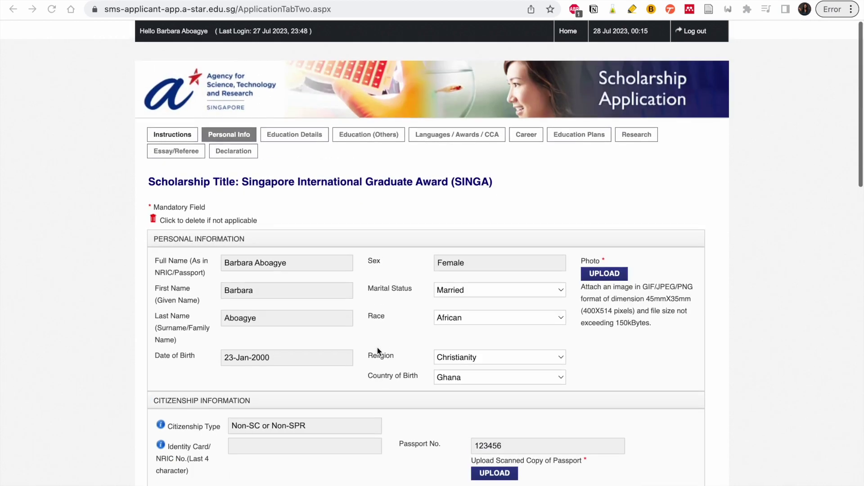
pyautogui.click(471, 272)
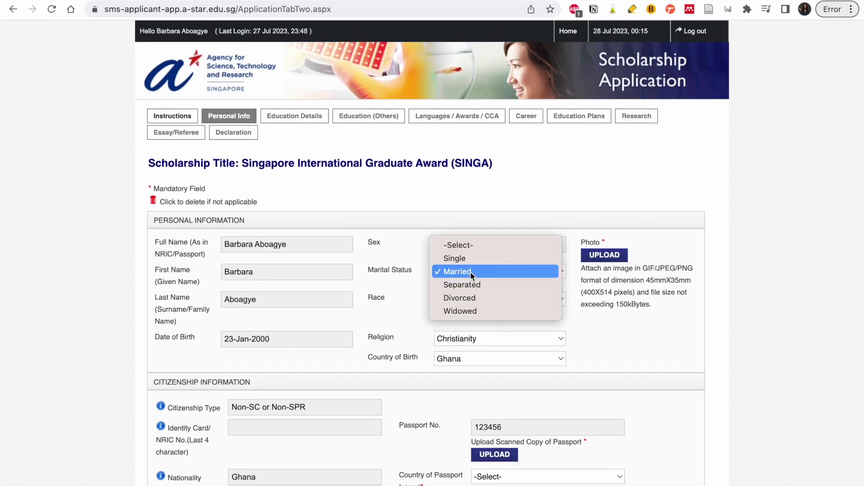
pyautogui.click(522, 198)
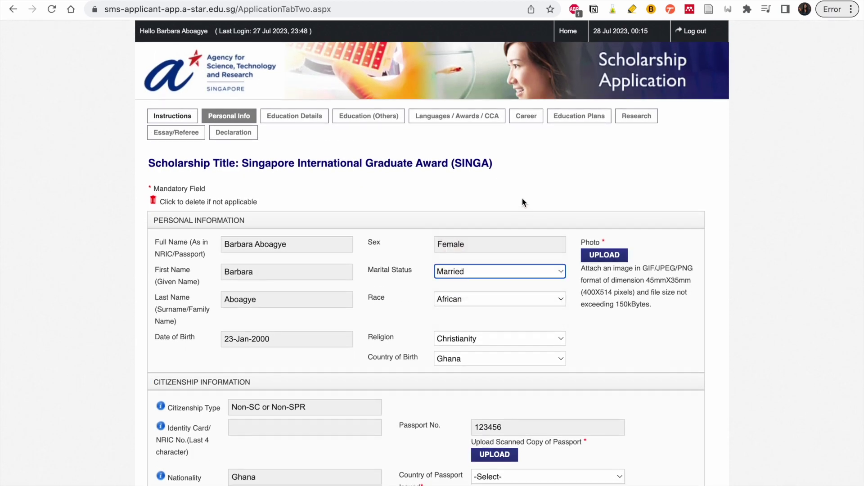
pyautogui.click(612, 255)
pyautogui.click(346, 176)
pyautogui.click(612, 369)
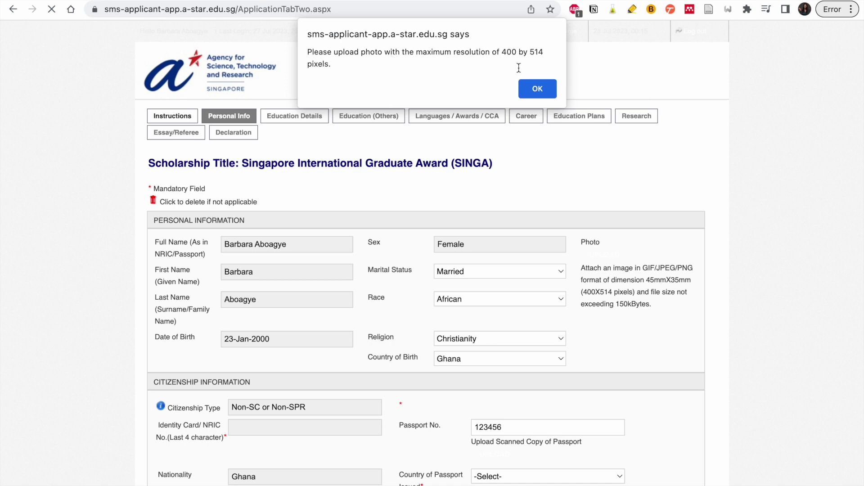
pyautogui.click(538, 89)
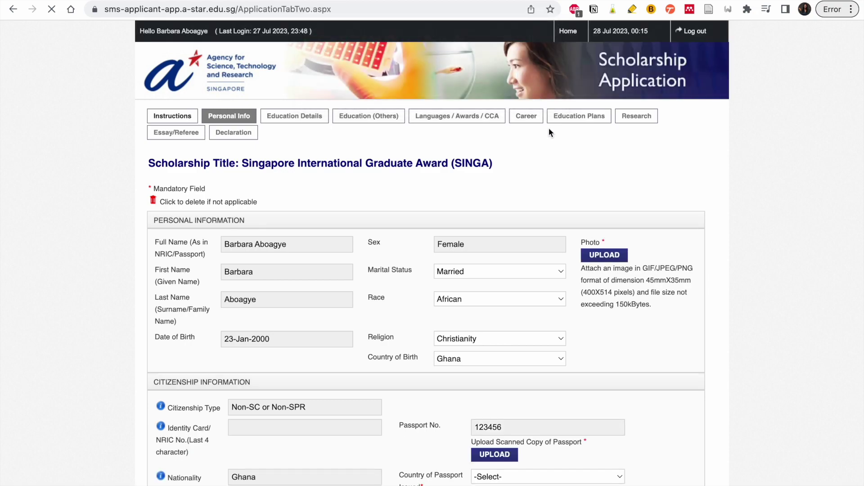
# Try NEXT and SAVE AS DRAFT, dismissing the missing photo and passport-country alerts
pyautogui.scroll(-15, 572, 187)
pyautogui.scroll(3, 572, 187)
pyautogui.scroll(-5, 572, 187)
pyautogui.scroll(-1, 608, 261)
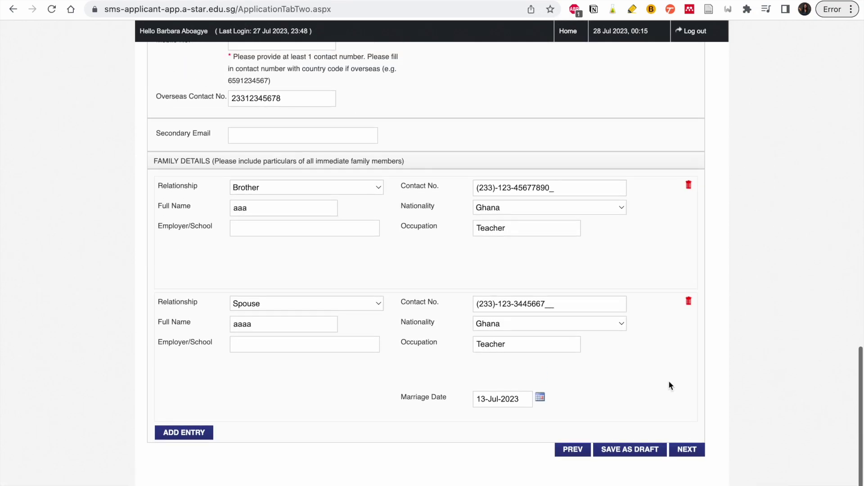
pyautogui.click(696, 453)
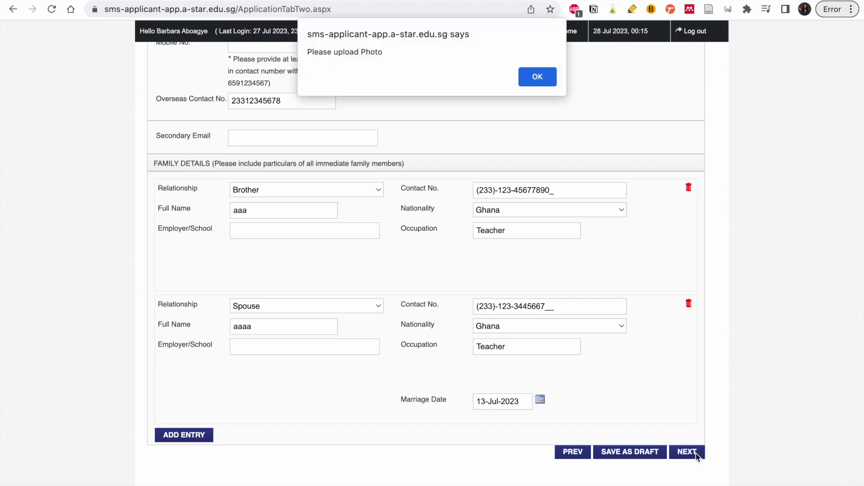
pyautogui.click(538, 76)
pyautogui.scroll(-10, 547, 309)
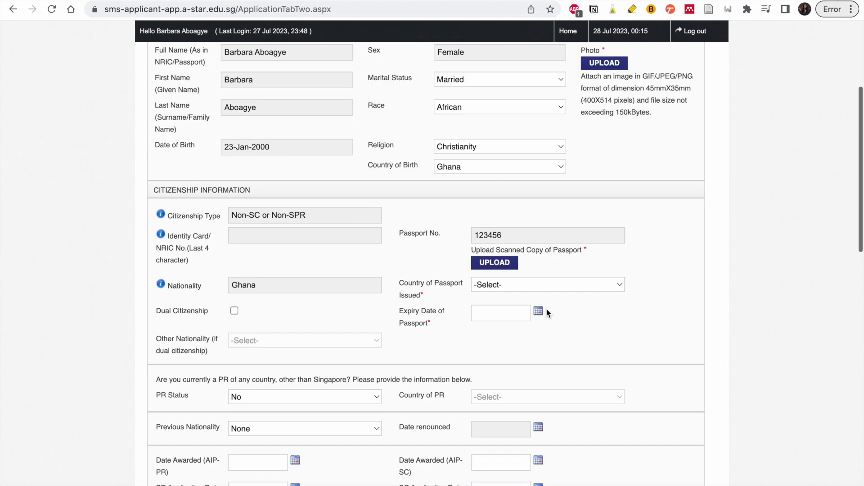
pyautogui.scroll(-5, 608, 421)
pyautogui.click(621, 455)
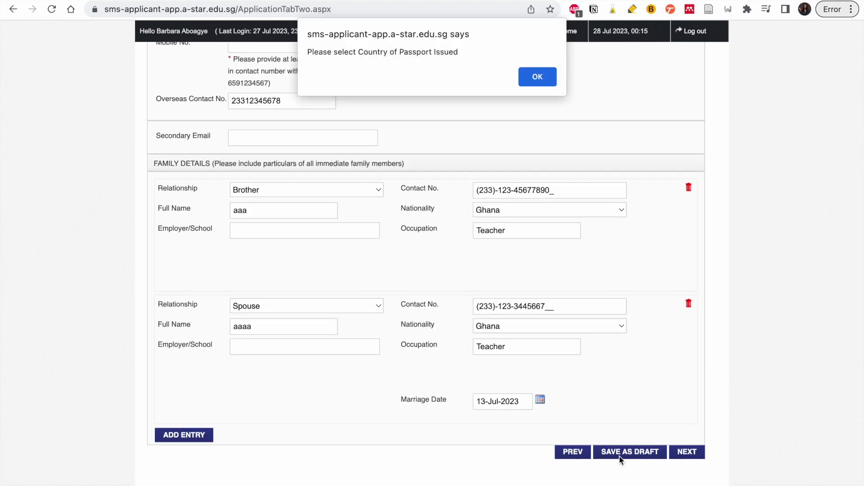
pyautogui.click(525, 78)
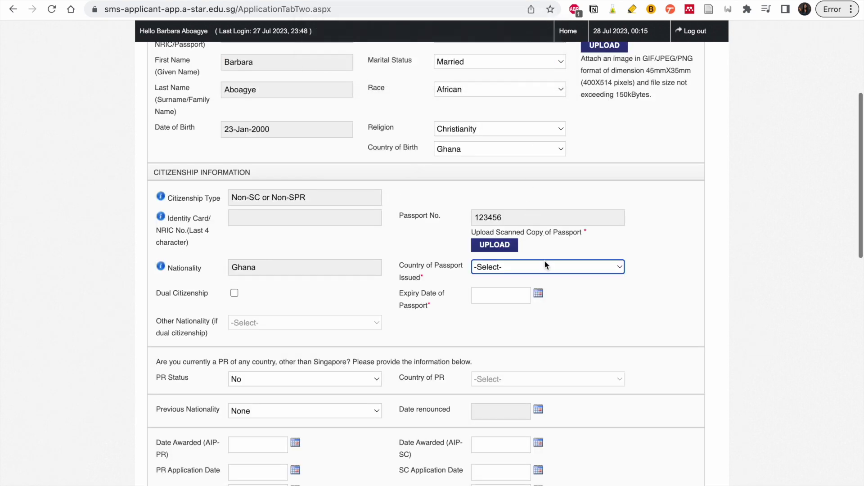
# Set Country of Passport Issued to Ghana and the passport expiry date to 14-Jul-2028
pyautogui.click(540, 268)
pyautogui.scroll(-10, 532, 290)
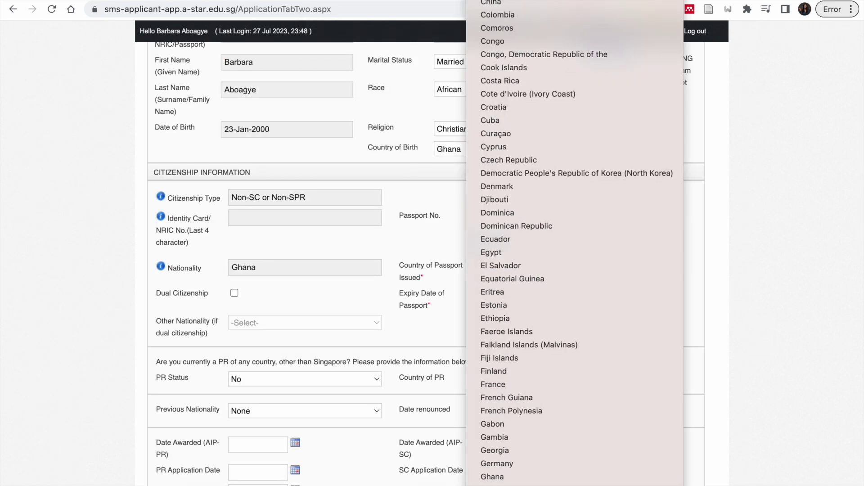
pyautogui.click(506, 411)
pyautogui.click(520, 293)
pyautogui.click(539, 293)
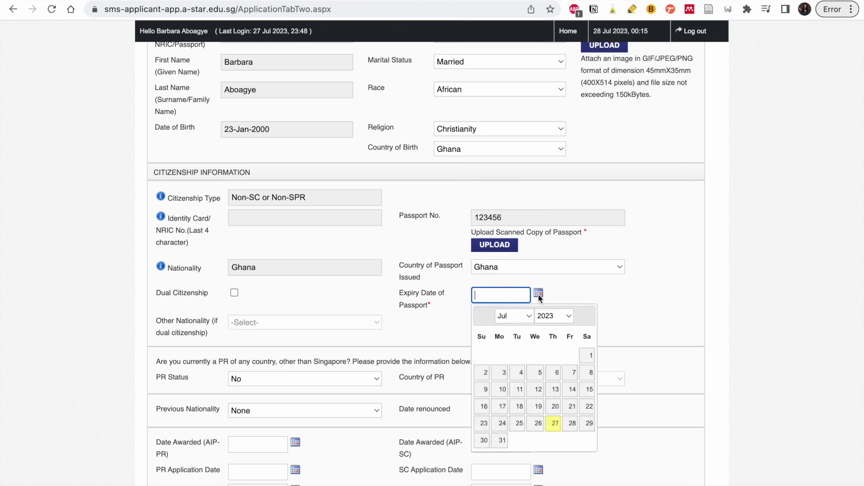
pyautogui.click(566, 315)
pyautogui.click(563, 379)
pyautogui.click(572, 389)
pyautogui.scroll(-20, 533, 359)
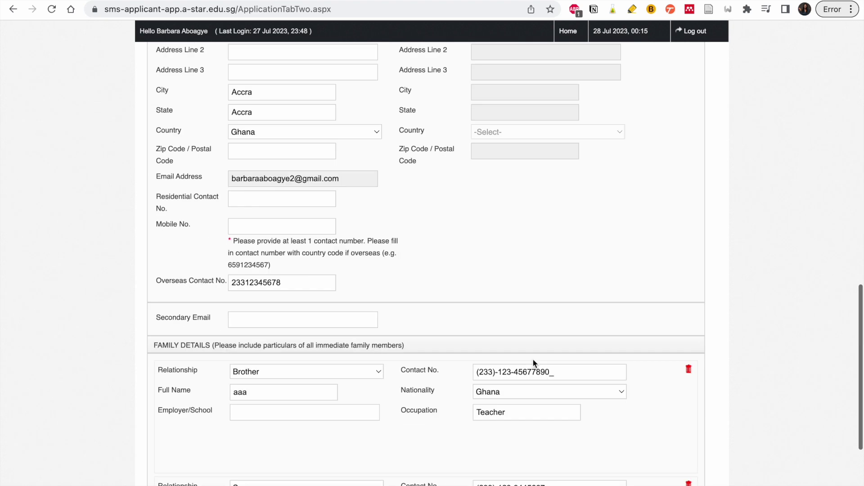
# After the missing Mobile No. alert, copy the overseas contact number into Mobile No. and save the draft again
pyautogui.click(644, 454)
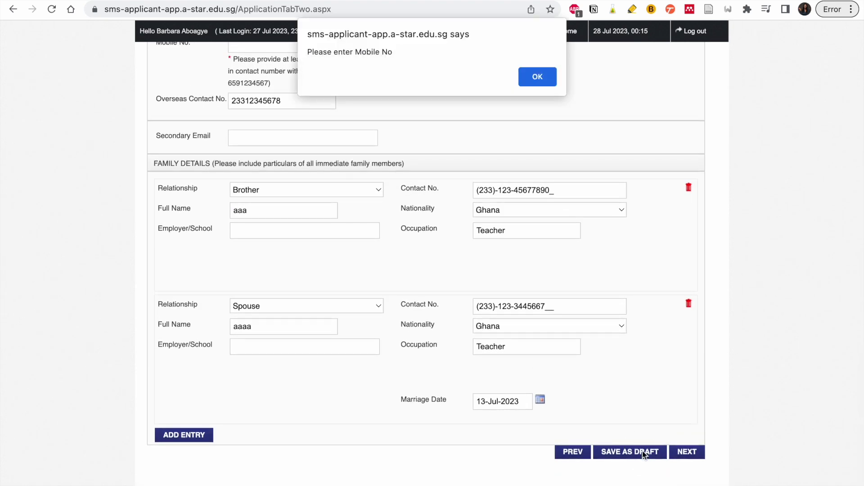
pyautogui.click(539, 77)
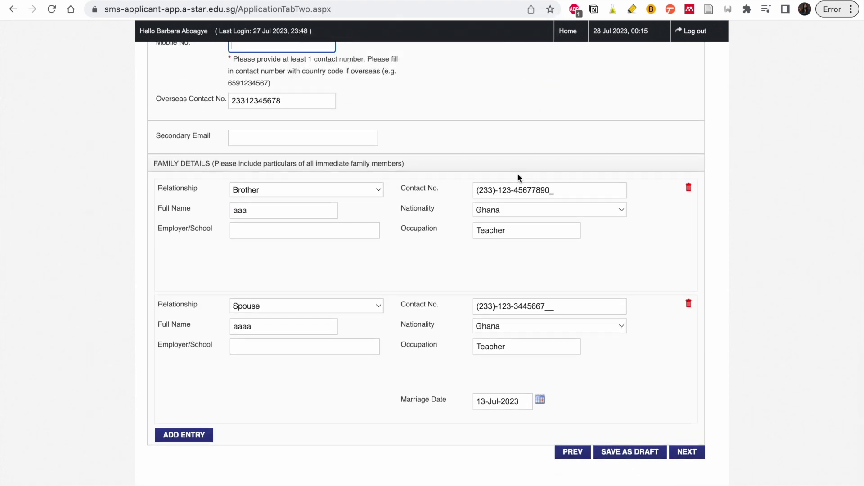
pyautogui.moveTo(282, 215); pyautogui.dragTo(215, 212)
pyautogui.press('super+c')
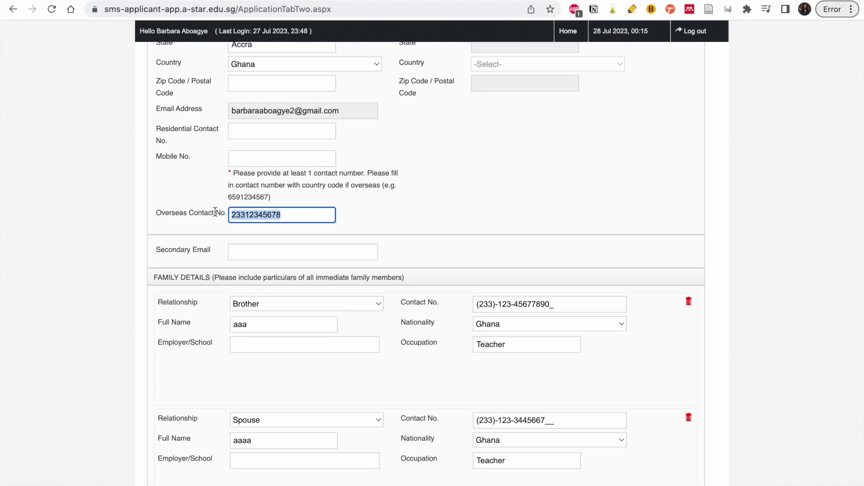
pyautogui.click(243, 158)
pyautogui.press('super+v')
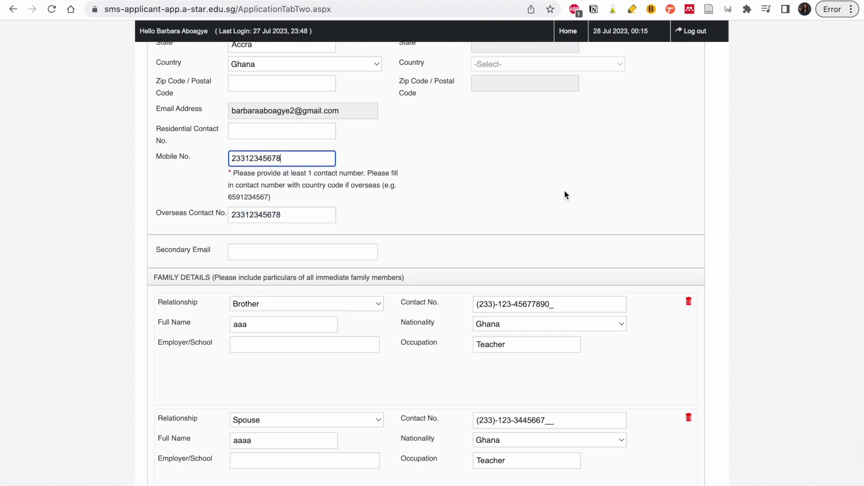
pyautogui.scroll(-3, 564, 190)
pyautogui.click(647, 452)
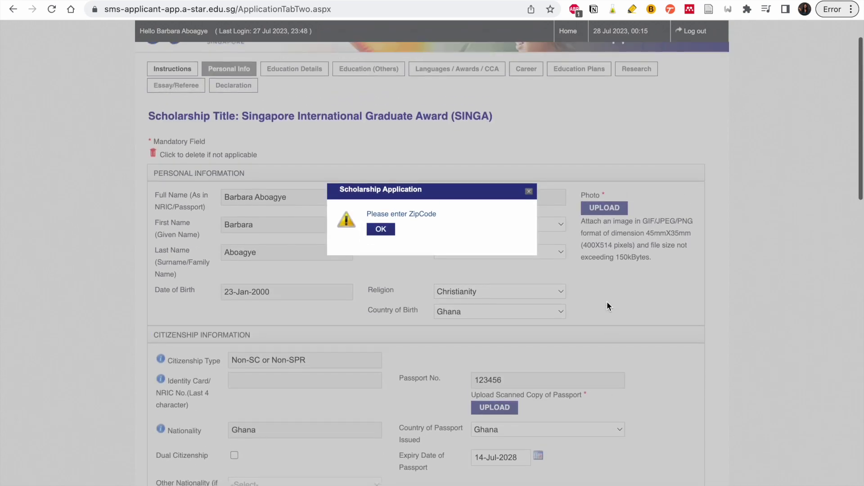
# Dismiss the ZipCode alert and fill in the home Zip Code / Postal Code under Contact Information
pyautogui.click(380, 235)
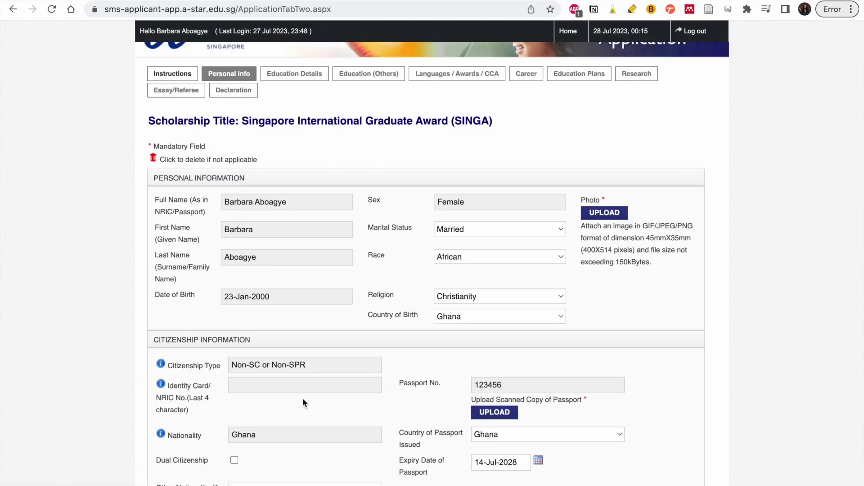
pyautogui.scroll(-4, 302, 399)
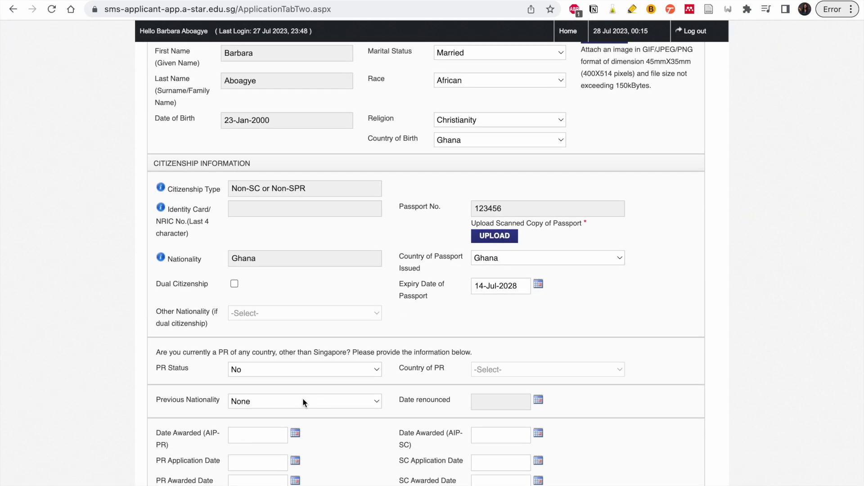
pyautogui.scroll(-3, 303, 398)
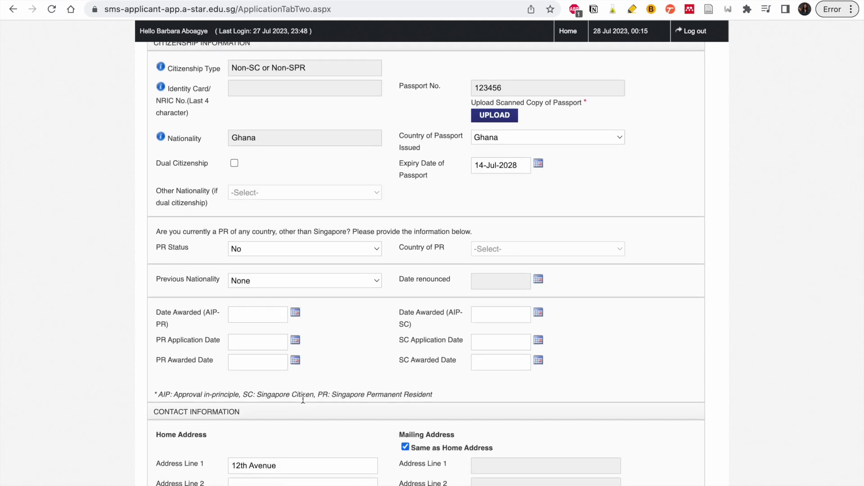
pyautogui.scroll(-3, 303, 398)
pyautogui.scroll(-3, 303, 399)
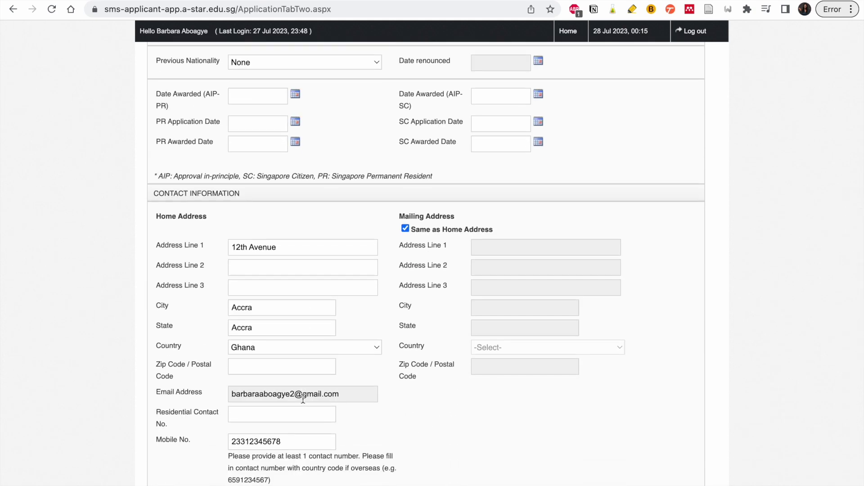
pyautogui.click(264, 373)
pyautogui.write('233')
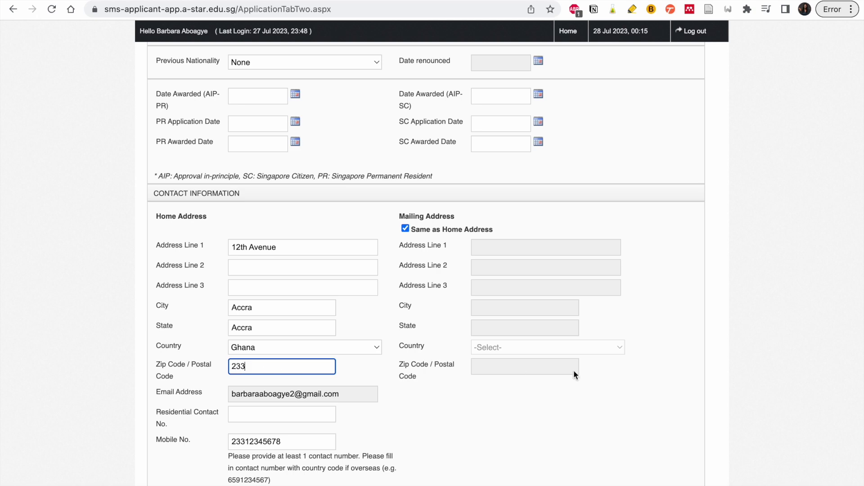
pyautogui.scroll(-10, 574, 370)
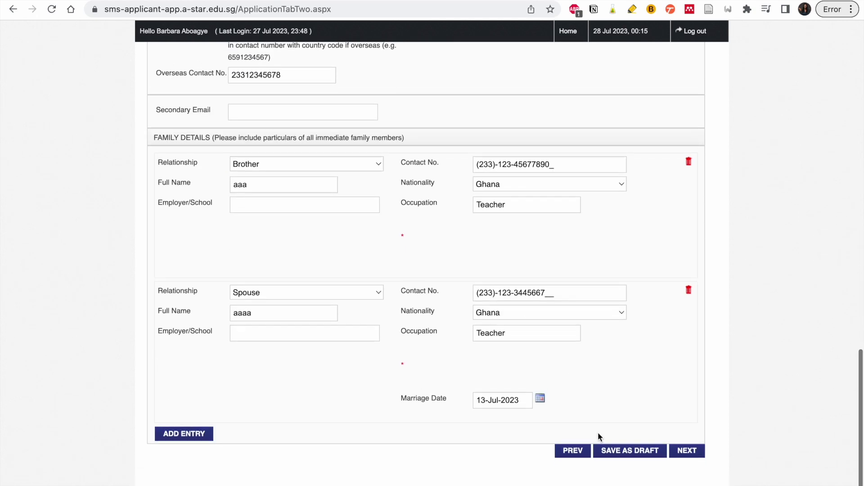
# Save Personal Info as a draft and acknowledge the Saved Successfully message
pyautogui.click(614, 452)
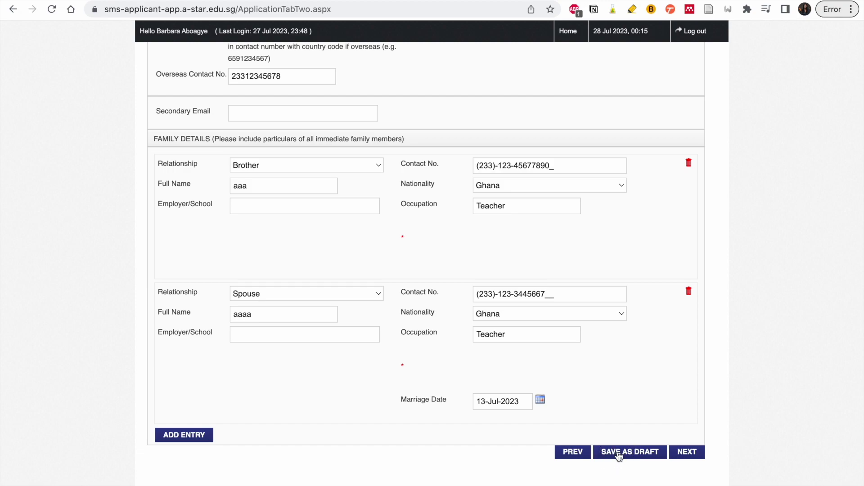
pyautogui.scroll(10, 539, 292)
pyautogui.scroll(-1, 539, 296)
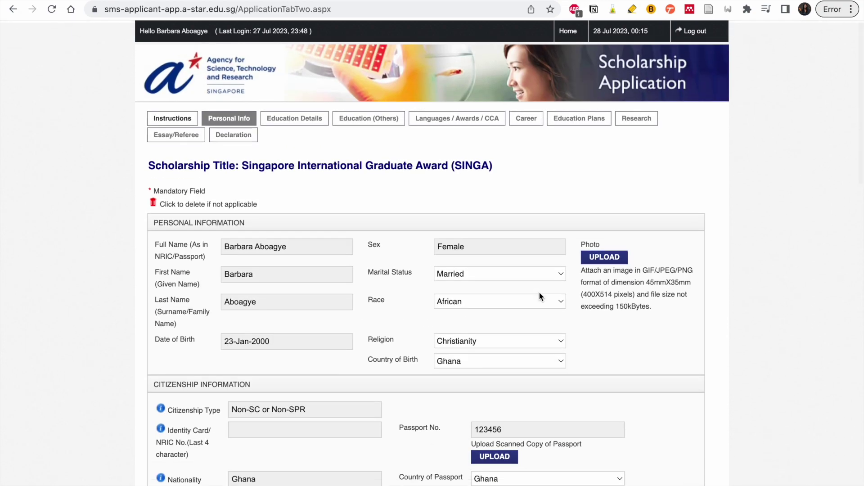
pyautogui.scroll(-10, 539, 296)
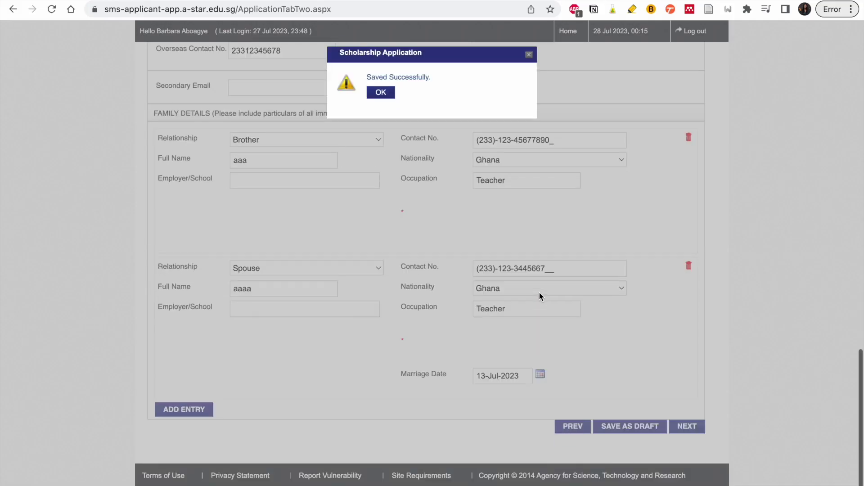
pyautogui.click(384, 120)
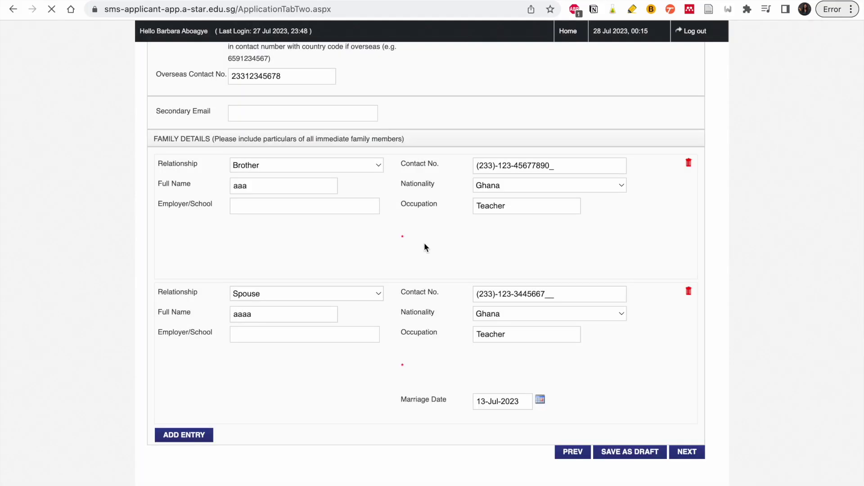
pyautogui.scroll(10, 424, 247)
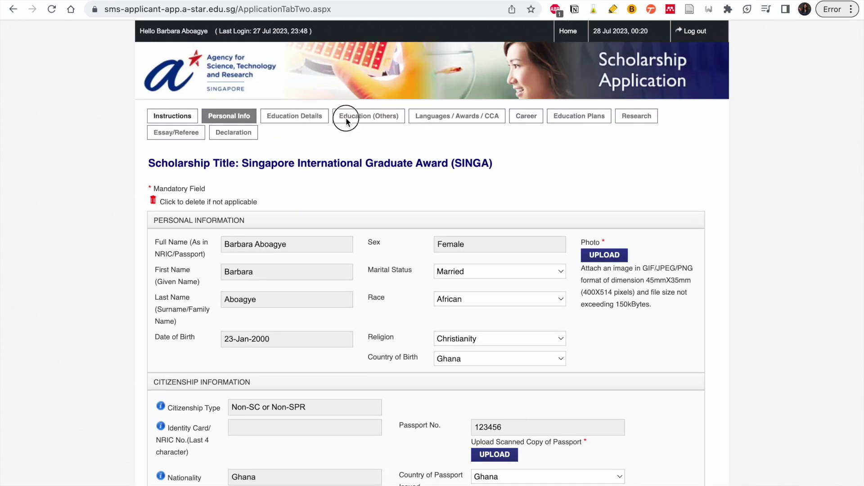
pyautogui.scroll(-15, 404, 298)
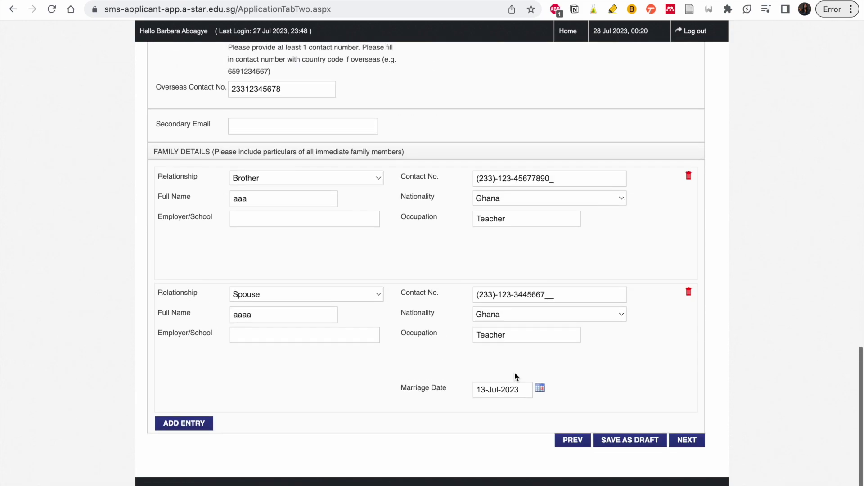
pyautogui.click(693, 449)
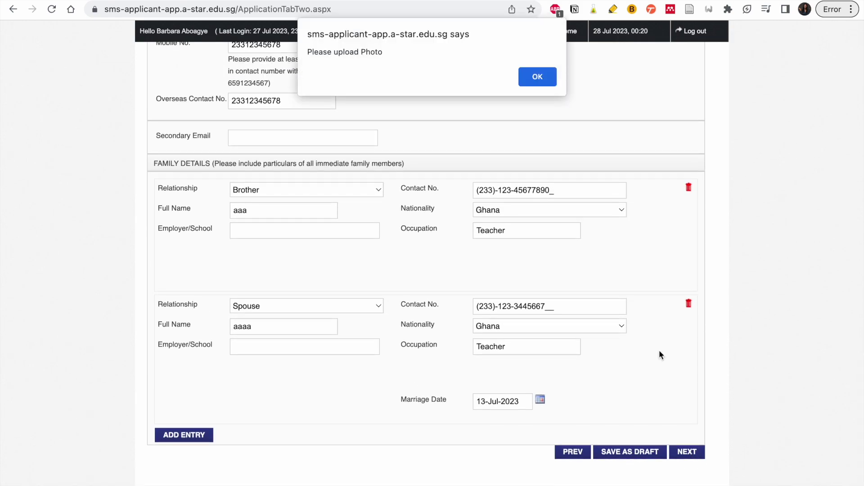
pyautogui.click(543, 77)
pyautogui.scroll(-13, 624, 338)
pyautogui.scroll(5, 624, 338)
pyautogui.scroll(8, 624, 335)
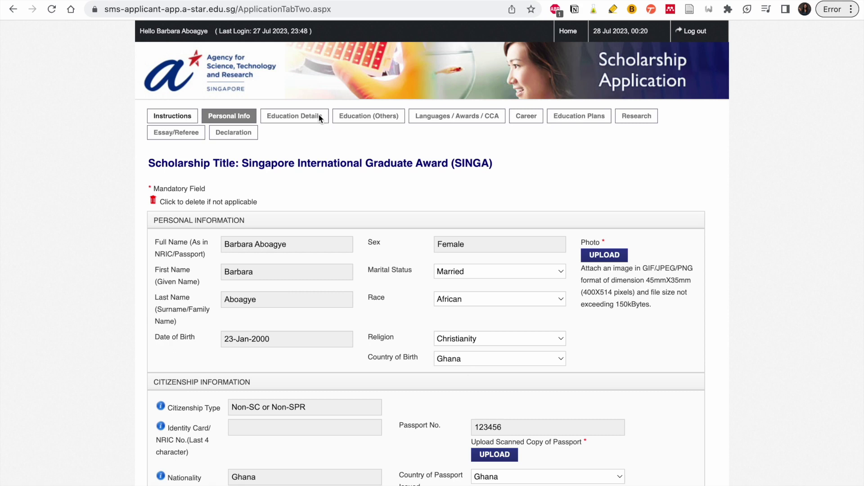
pyautogui.click(182, 117)
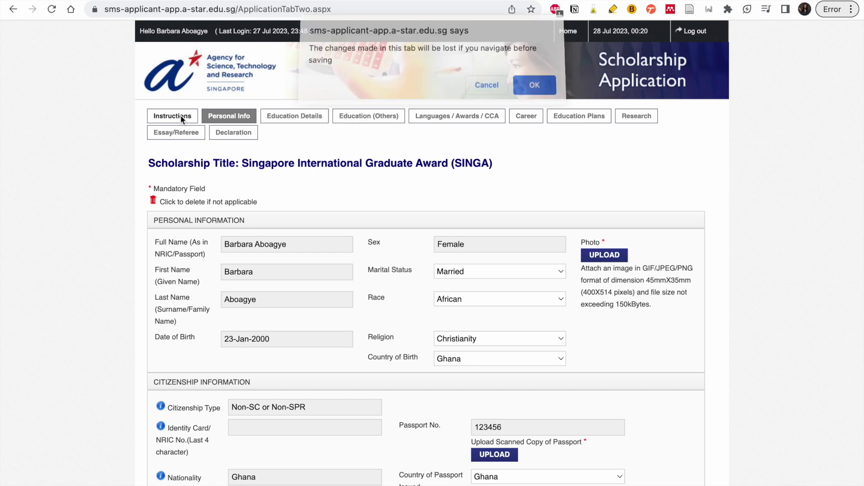
pyautogui.click(488, 90)
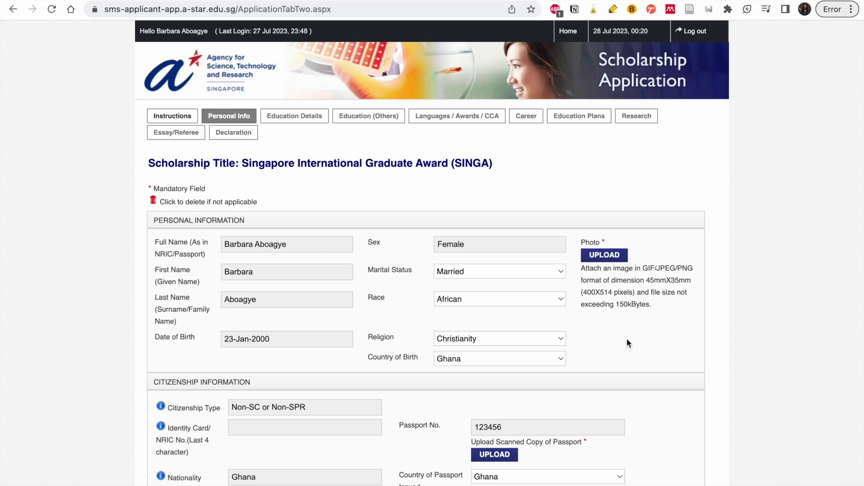
# Upload image.jpeg as the applicant photo
pyautogui.click(593, 256)
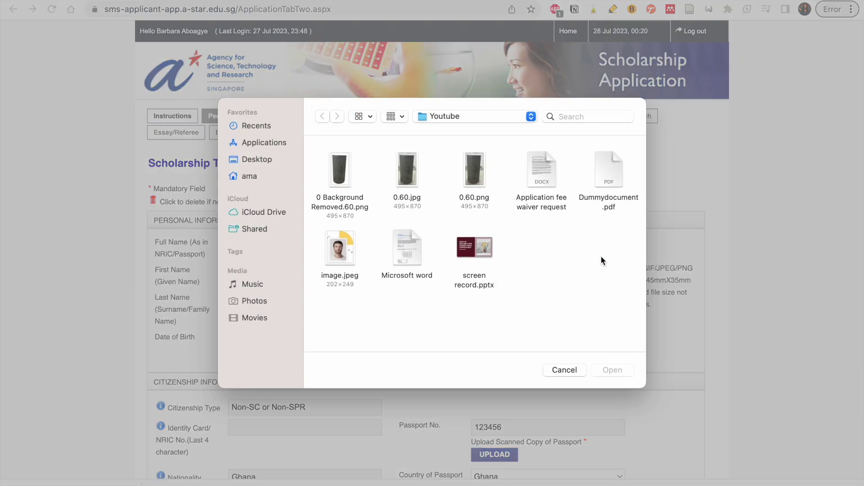
pyautogui.click(337, 253)
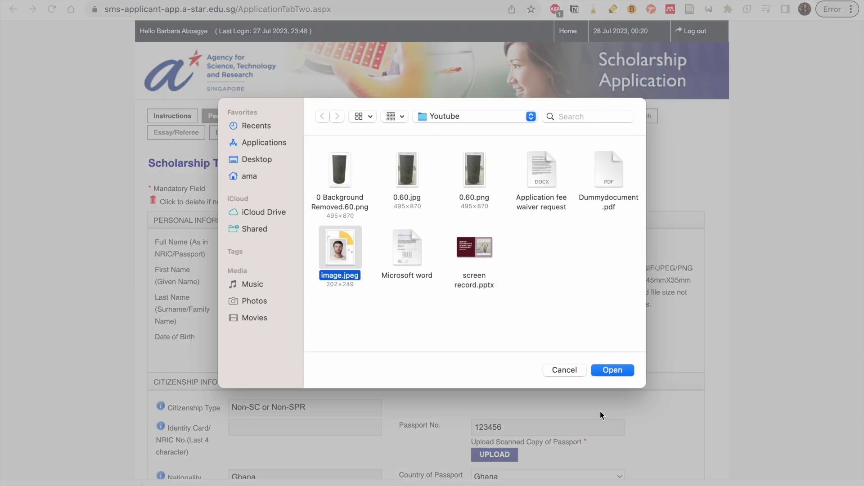
pyautogui.click(629, 372)
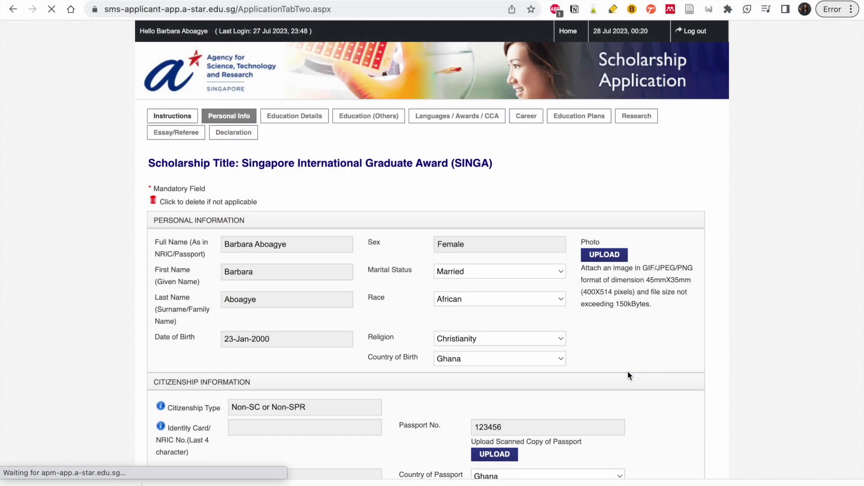
# Attach Dummydocument.pdf as the scanned passport copy
pyautogui.scroll(-2, 629, 375)
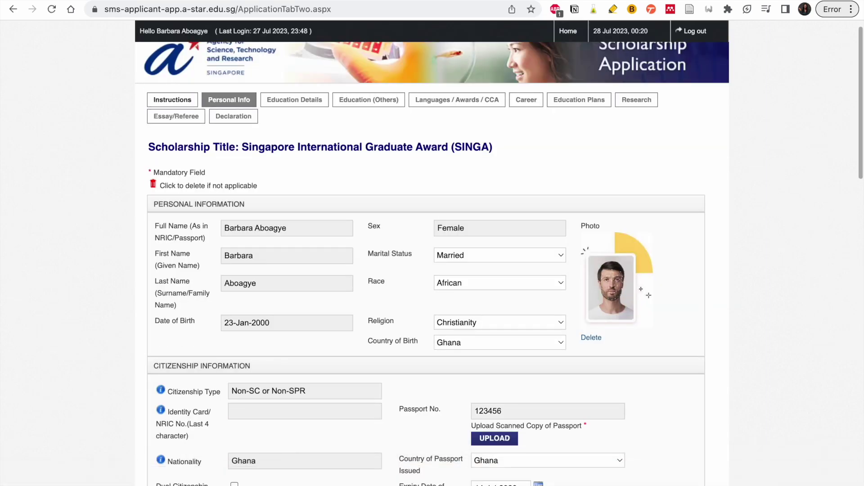
pyautogui.scroll(-4, 528, 324)
pyautogui.click(498, 305)
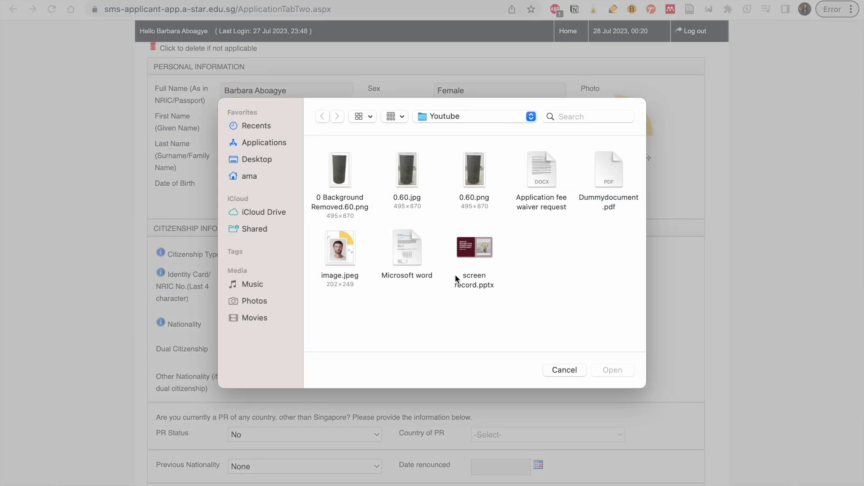
pyautogui.click(608, 170)
pyautogui.click(618, 367)
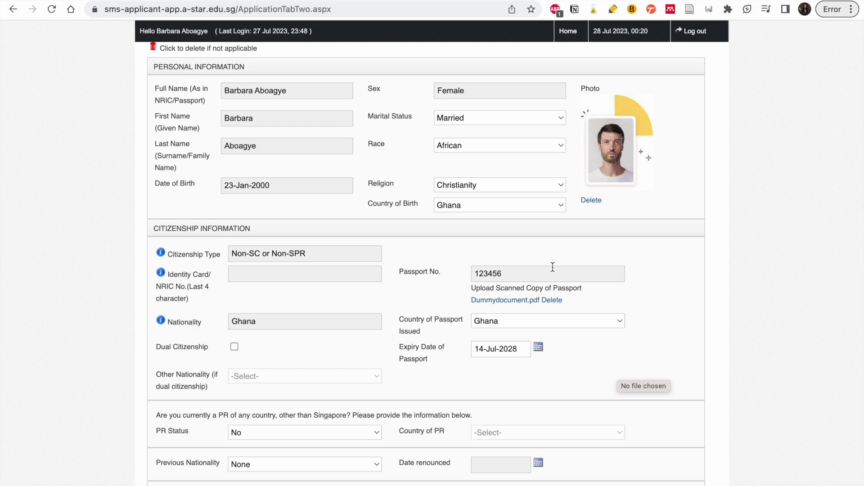
pyautogui.scroll(-15, 618, 369)
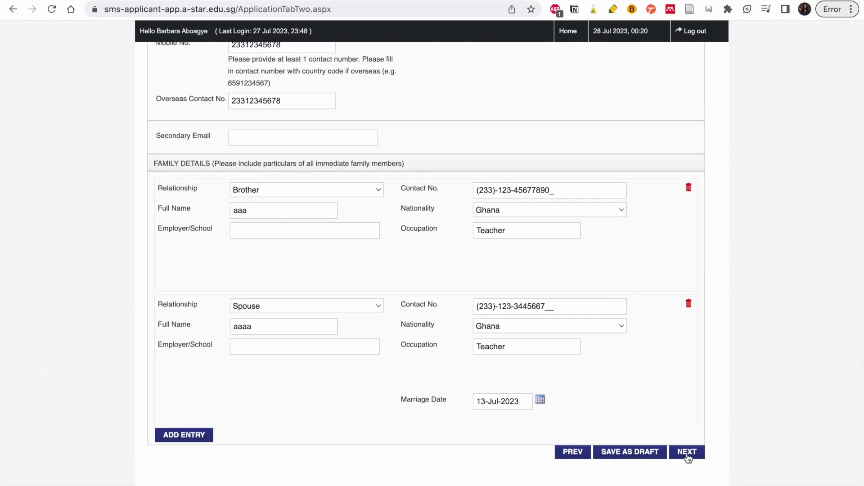
# Go to Education Details and choose Others as the first tertiary entry's Institution Name
pyautogui.click(688, 453)
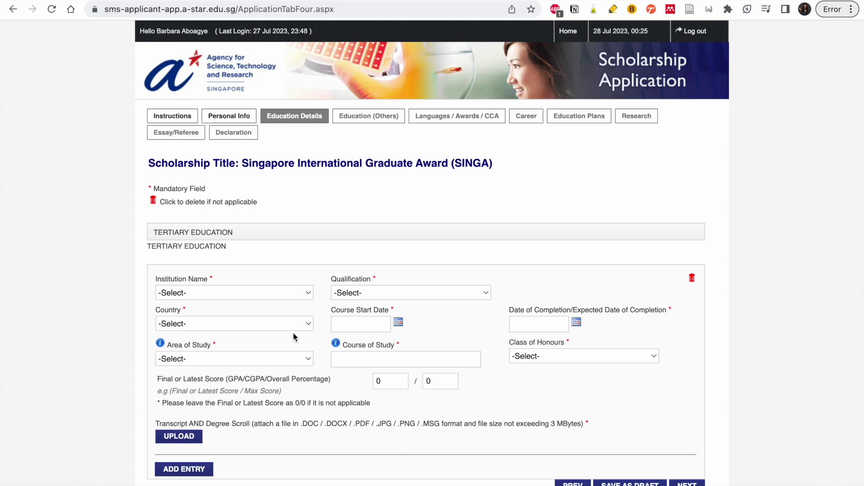
pyautogui.click(281, 293)
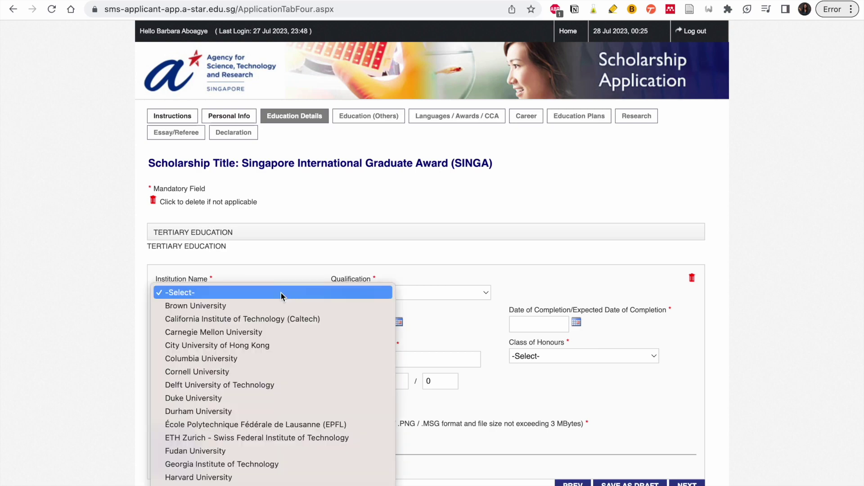
pyautogui.scroll(-10, 276, 390)
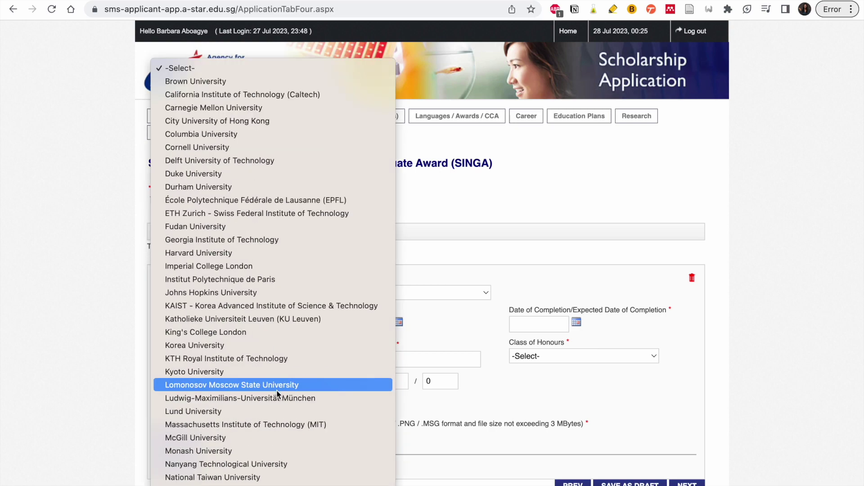
pyautogui.scroll(-12, 276, 391)
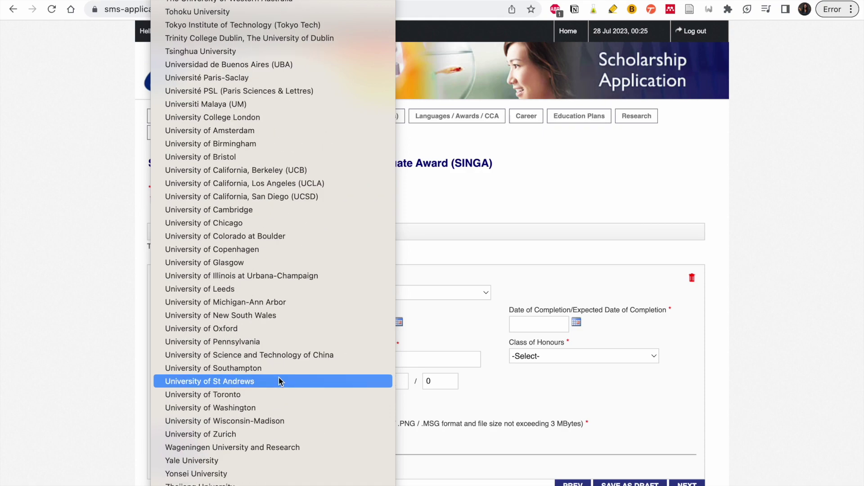
pyautogui.scroll(10, 280, 381)
pyautogui.scroll(12, 279, 381)
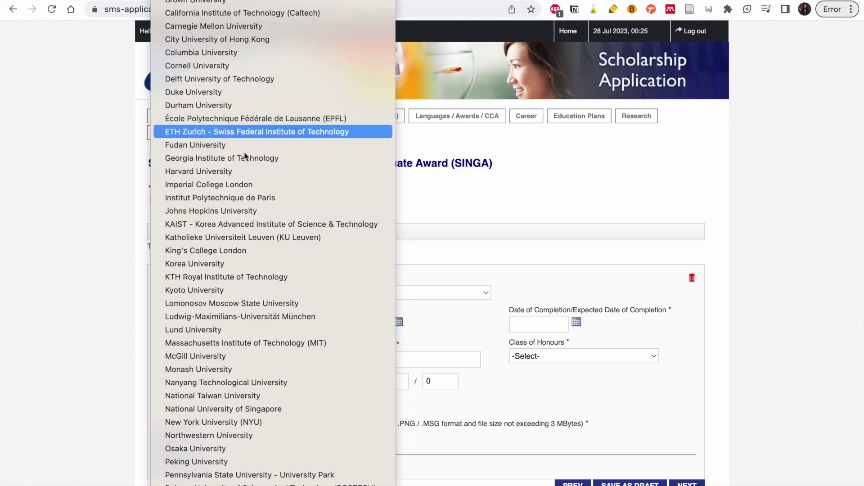
pyautogui.scroll(-20, 234, 288)
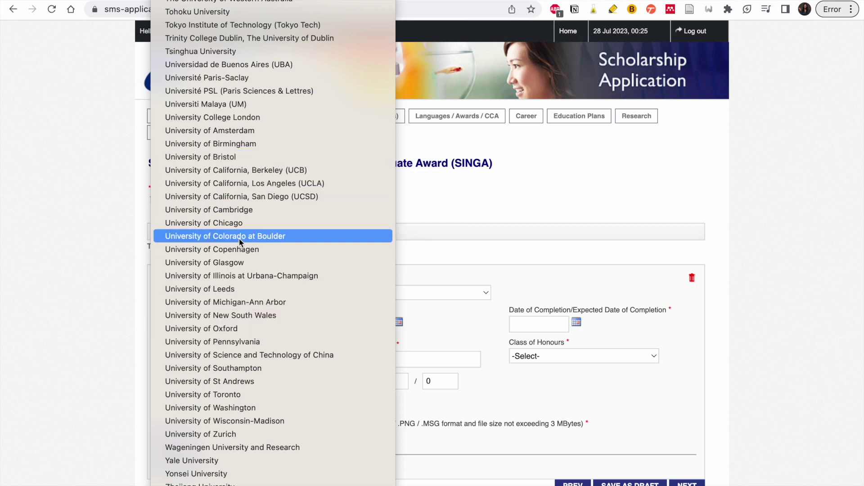
pyautogui.click(241, 302)
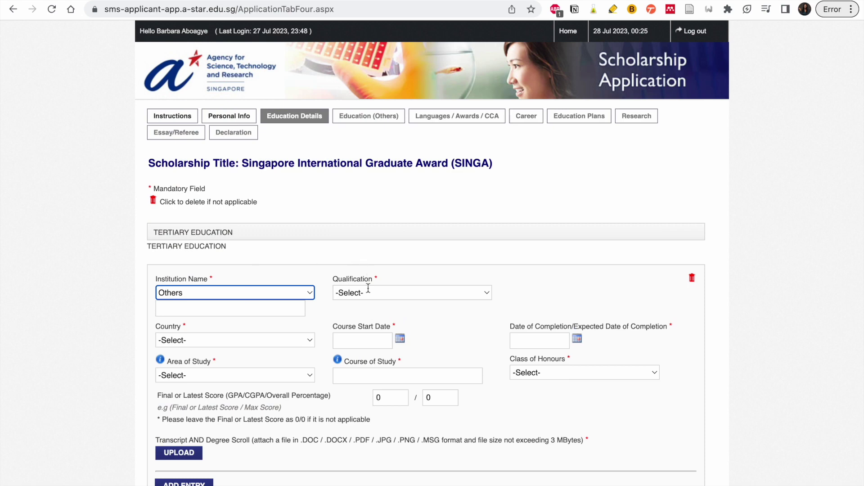
# Set Qualification to Bachelor and enter KNUST as the other institution name
pyautogui.click(369, 293)
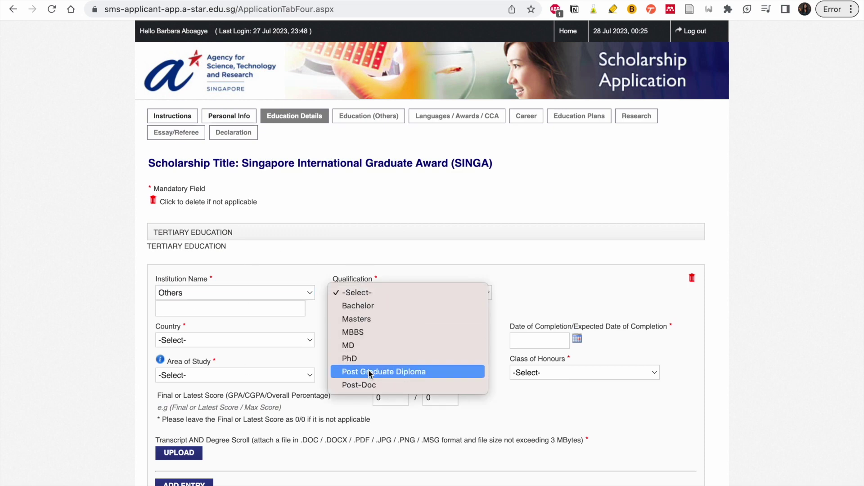
pyautogui.click(373, 302)
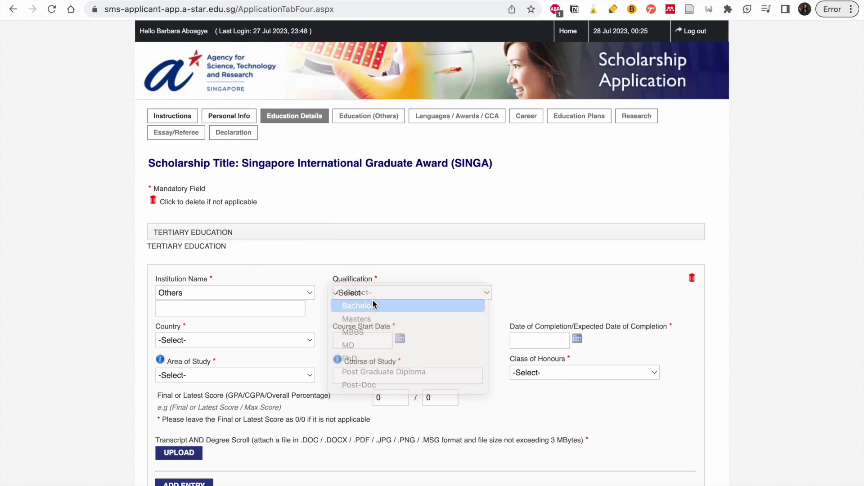
pyautogui.click(307, 340)
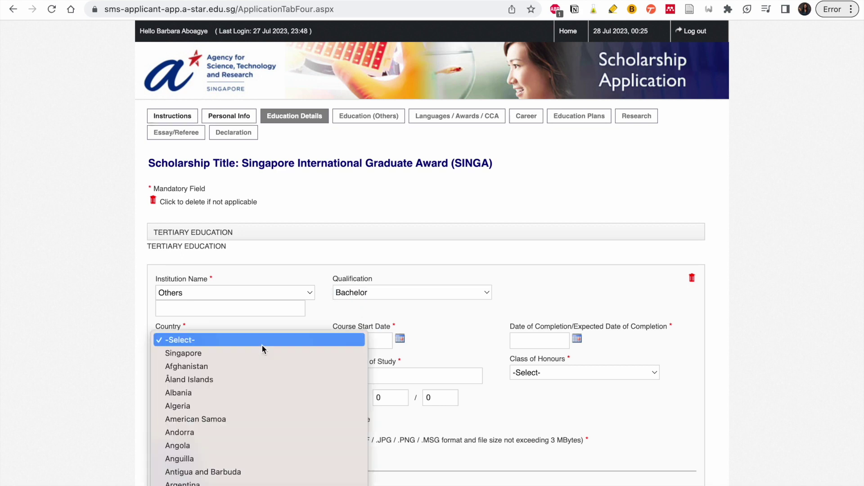
pyautogui.click(249, 310)
pyautogui.write('k')
pyautogui.press('BackSpace')
pyautogui.write('KNUST')
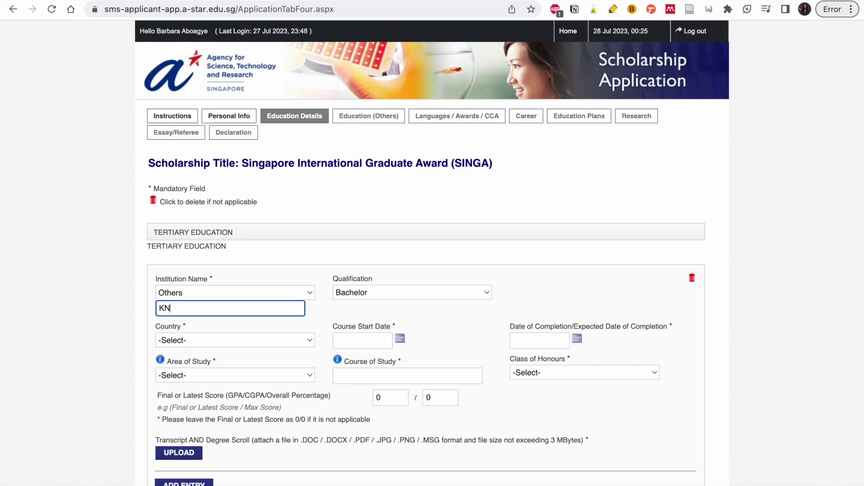
# Set Country to Ghana and bring up the Course Start Date year list
pyautogui.scroll(-2, 285, 315)
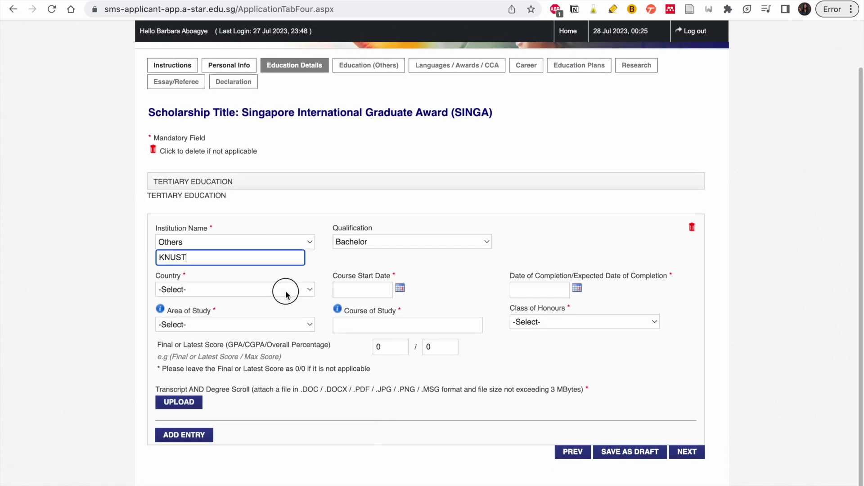
pyautogui.click(285, 290)
pyautogui.write('gh')
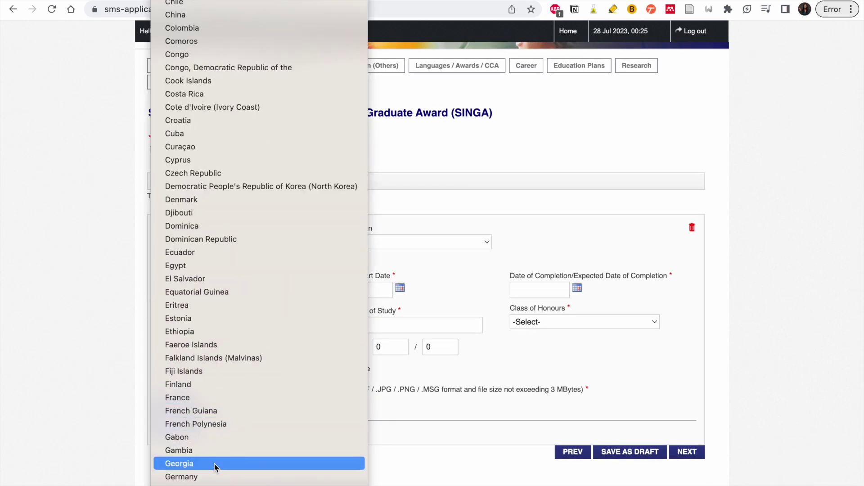
pyautogui.click(366, 299)
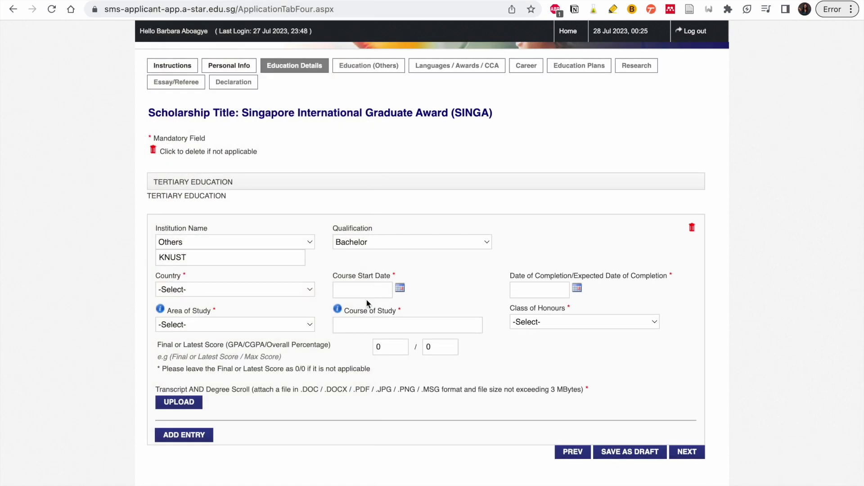
pyautogui.click(399, 289)
pyautogui.click(416, 311)
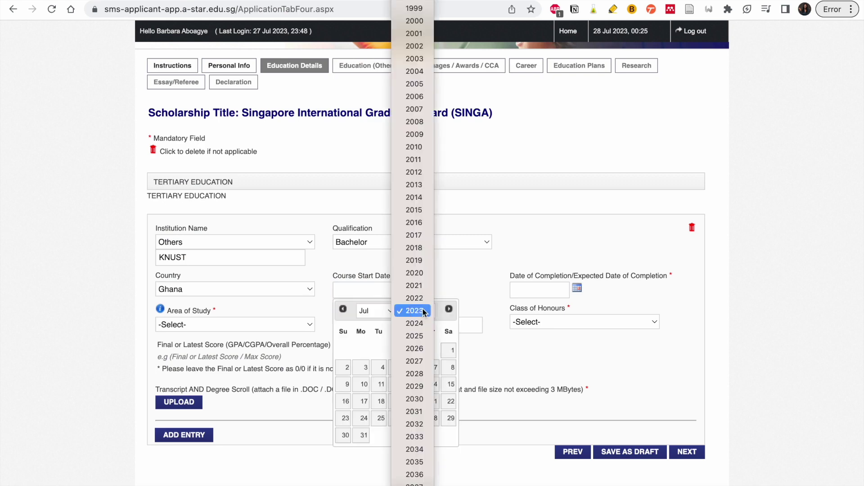
# Set Course Start Date to 17-Jul-2014 and Date of Completion to 04-Jul-2018
pyautogui.click(414, 198)
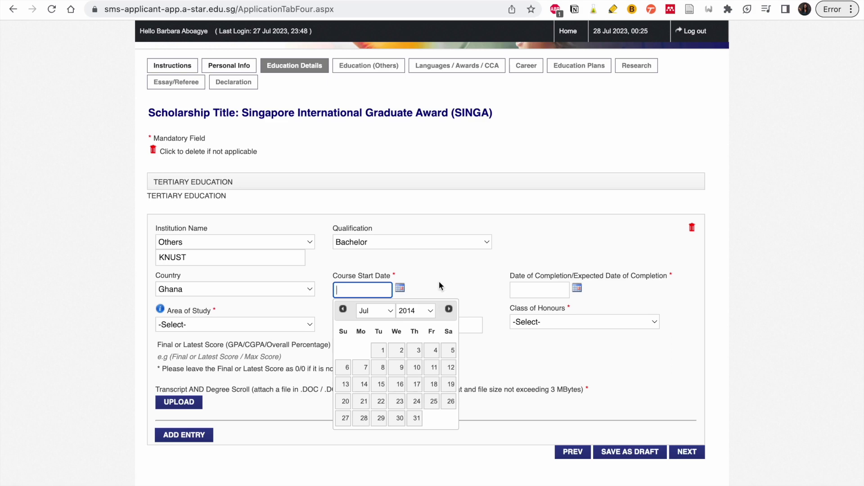
pyautogui.click(417, 384)
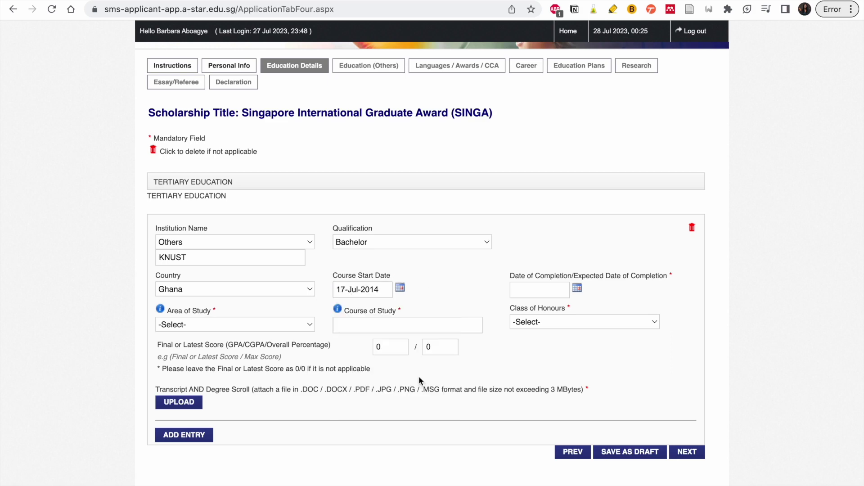
pyautogui.click(579, 290)
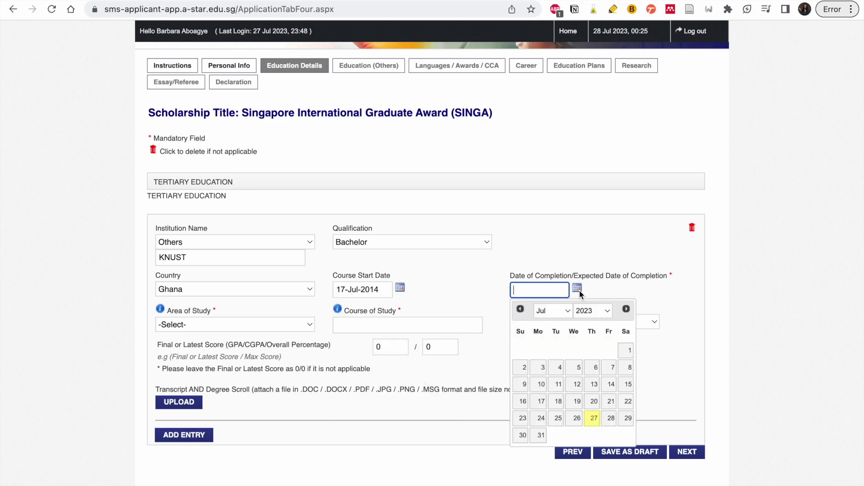
pyautogui.click(606, 310)
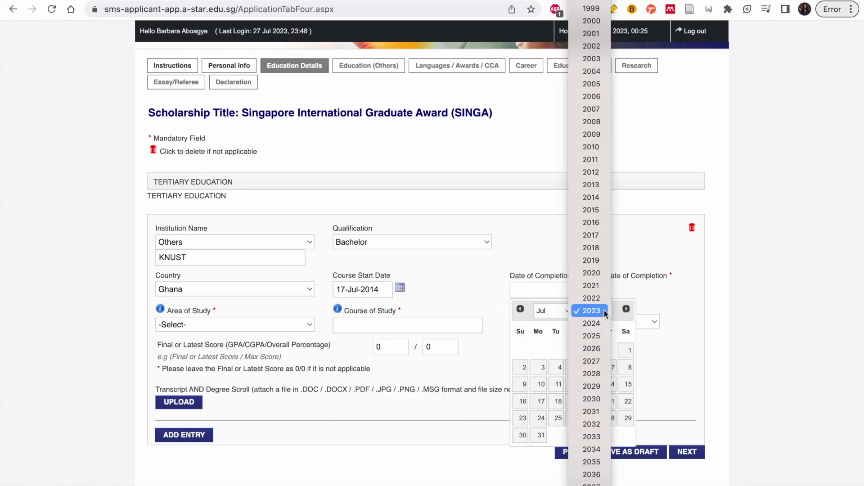
pyautogui.click(590, 249)
pyautogui.click(576, 353)
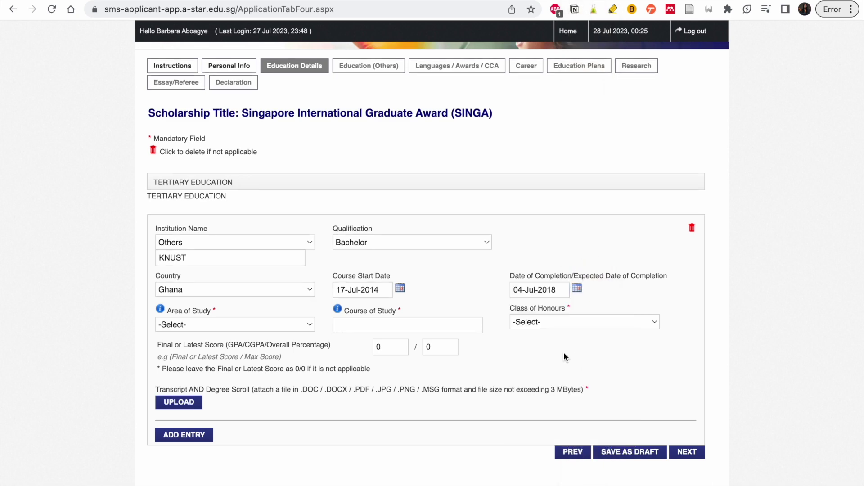
# Set Area of Study to Others and specify it as 'Civil Eng'
pyautogui.click(293, 326)
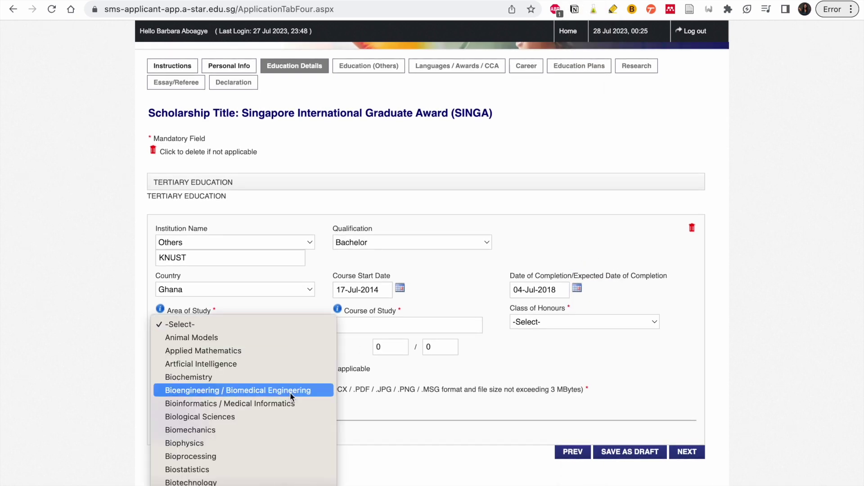
pyautogui.scroll(-5, 291, 405)
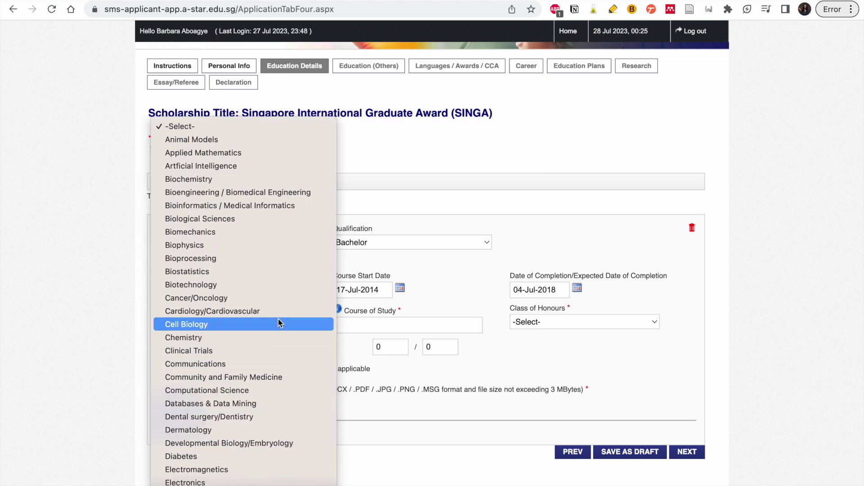
pyautogui.scroll(-10, 274, 366)
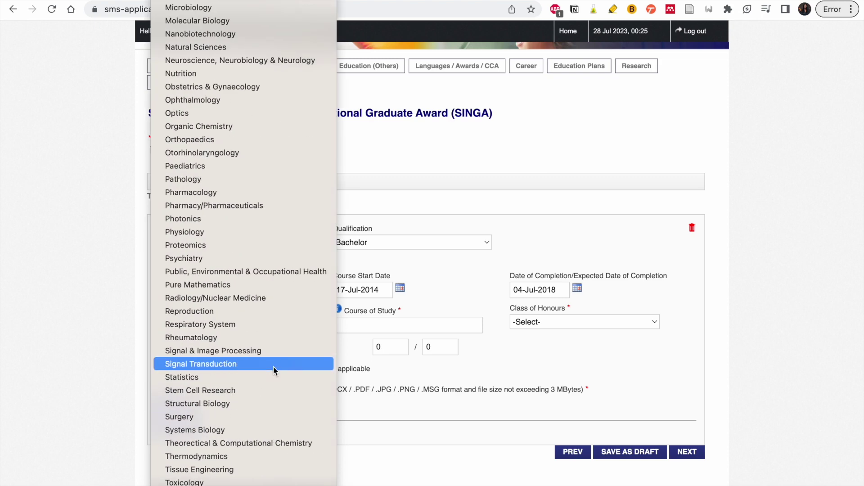
pyautogui.scroll(10, 273, 367)
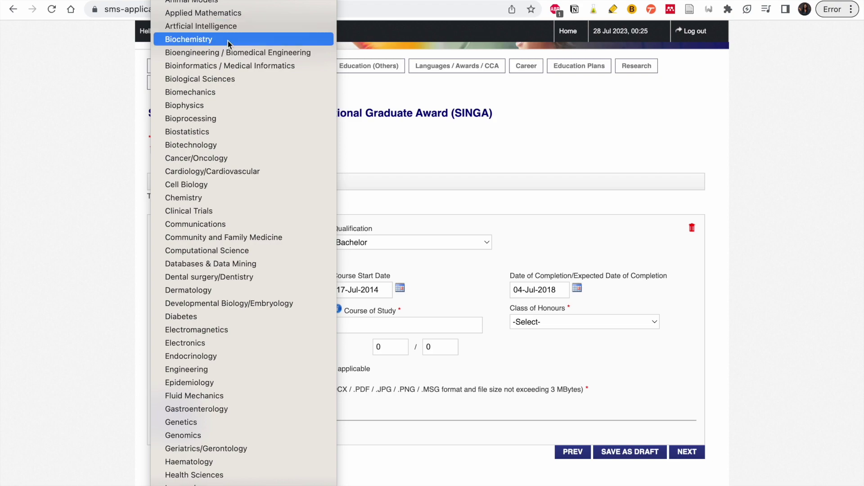
pyautogui.scroll(-5, 218, 247)
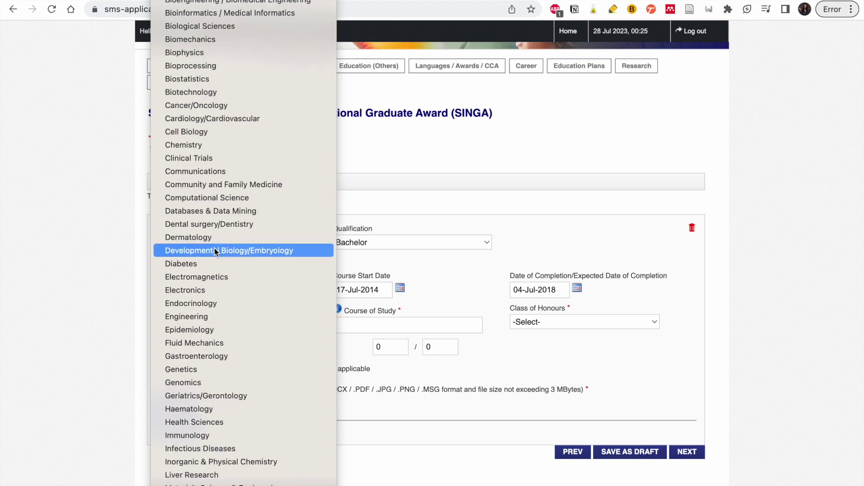
pyautogui.scroll(-10, 215, 251)
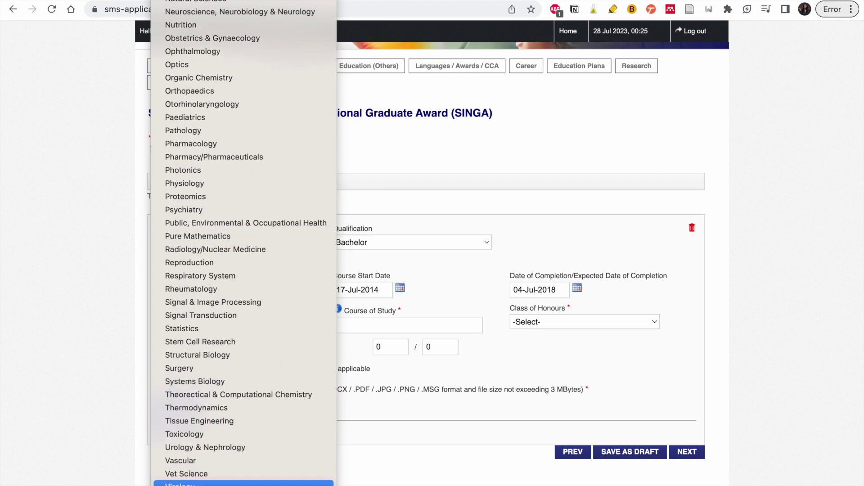
pyautogui.scroll(15, 220, 246)
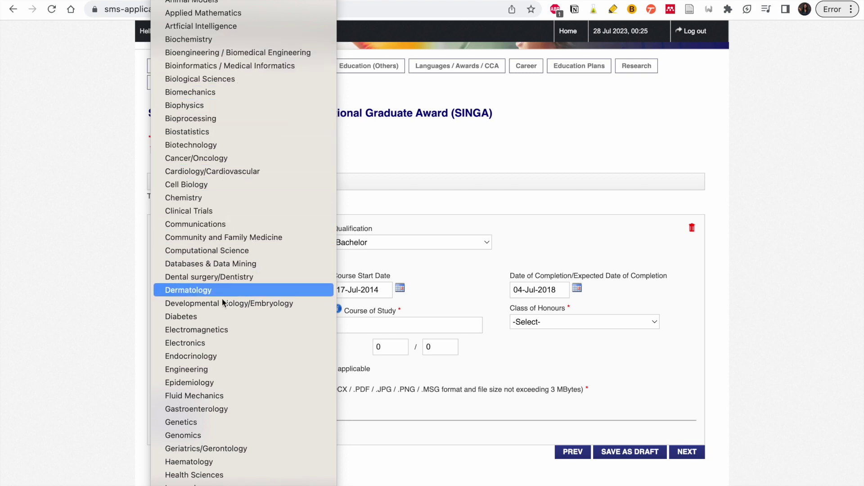
pyautogui.scroll(-15, 247, 442)
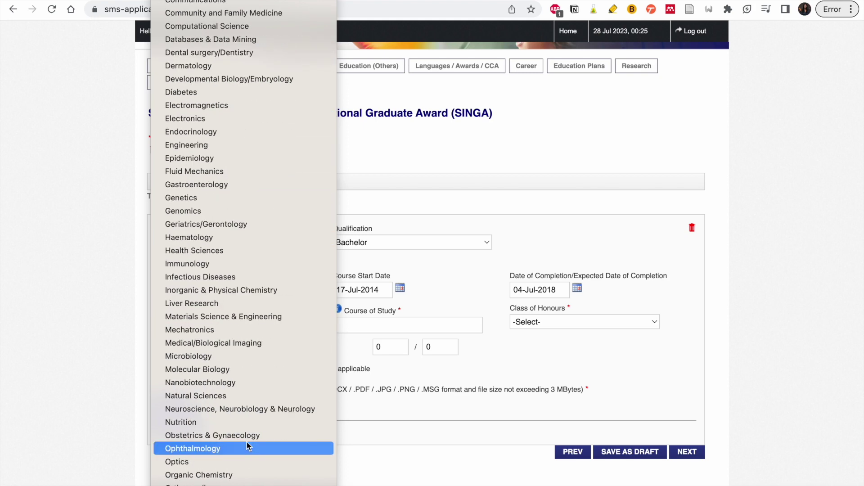
pyautogui.click(235, 480)
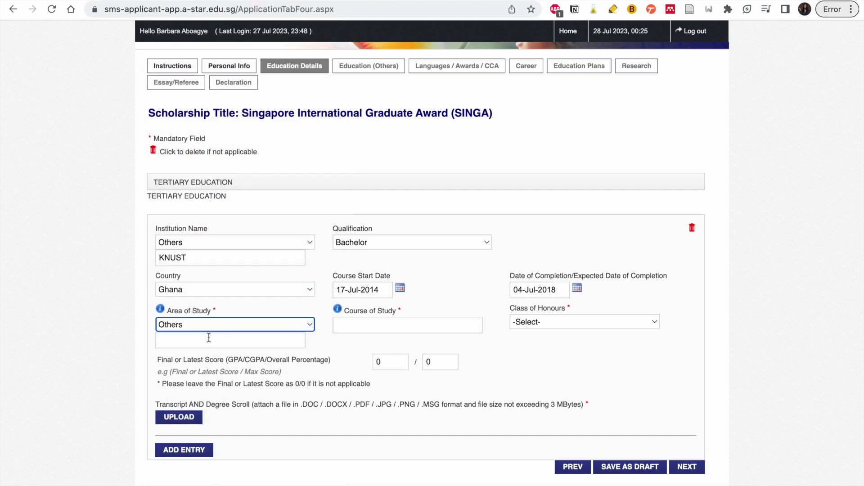
pyautogui.click(207, 342)
pyautogui.write('Civil Eng')
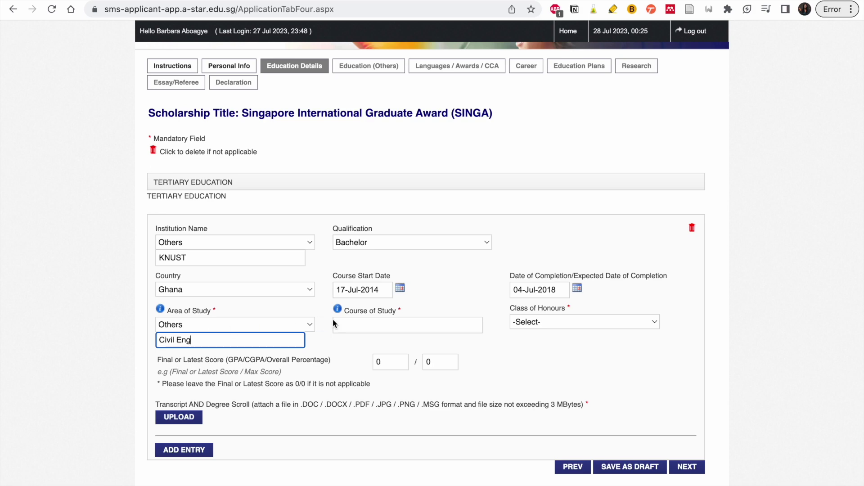
pyautogui.click(361, 316)
# Enter 'Civil Engineering' as the Course of Study
pyautogui.click(161, 309)
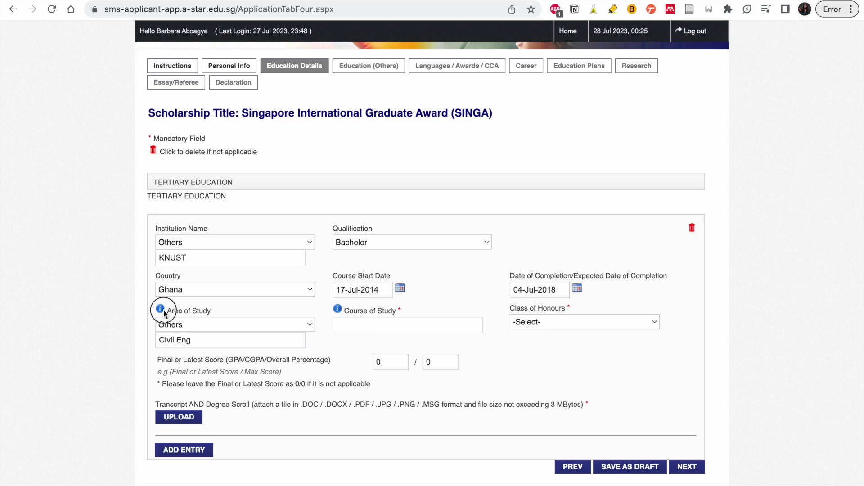
pyautogui.rightClick(162, 311)
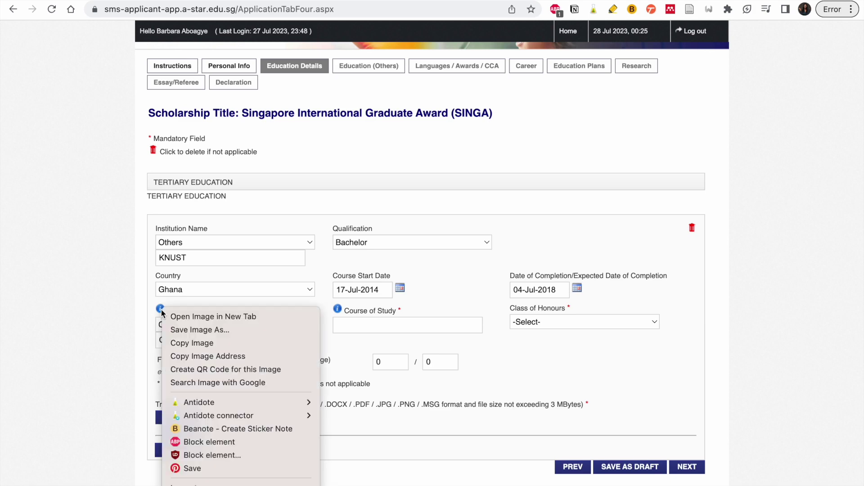
pyautogui.click(158, 310)
pyautogui.click(158, 310)
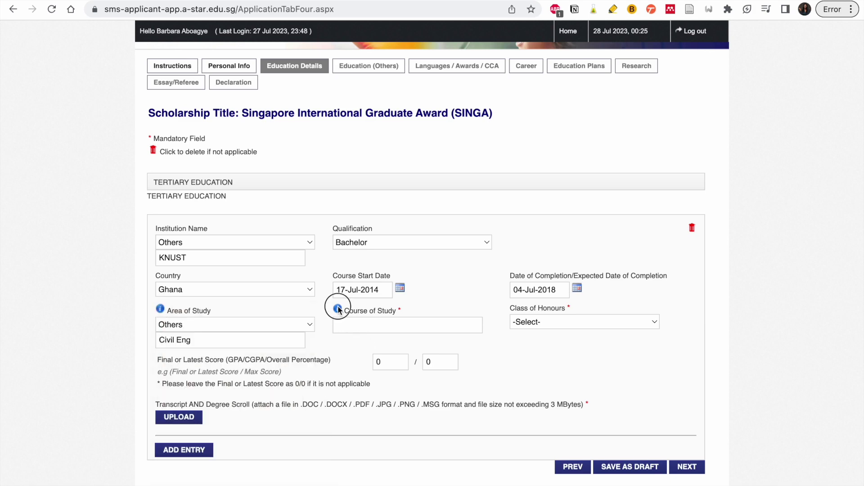
pyautogui.click(353, 321)
pyautogui.write('Civil Enginerr')
pyautogui.press('BackSpace')
pyautogui.write('ering')
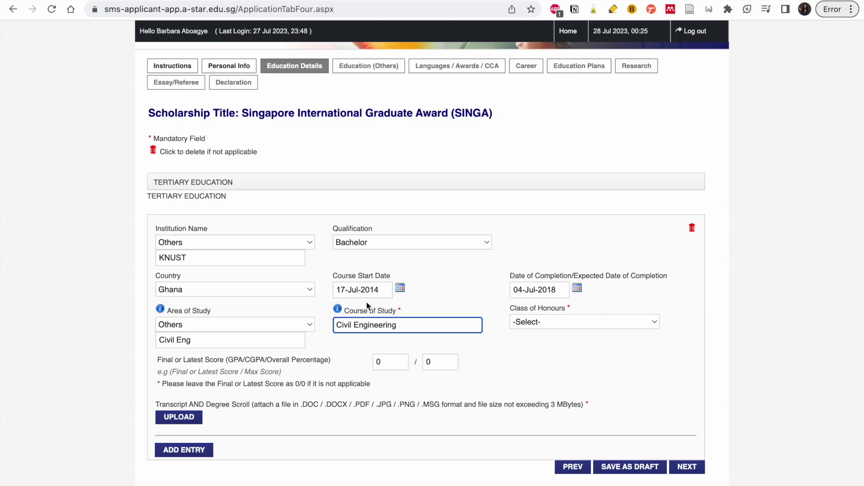
# Keep Area of Study as Others and change its specification to 'Structural engineering'
pyautogui.click(308, 325)
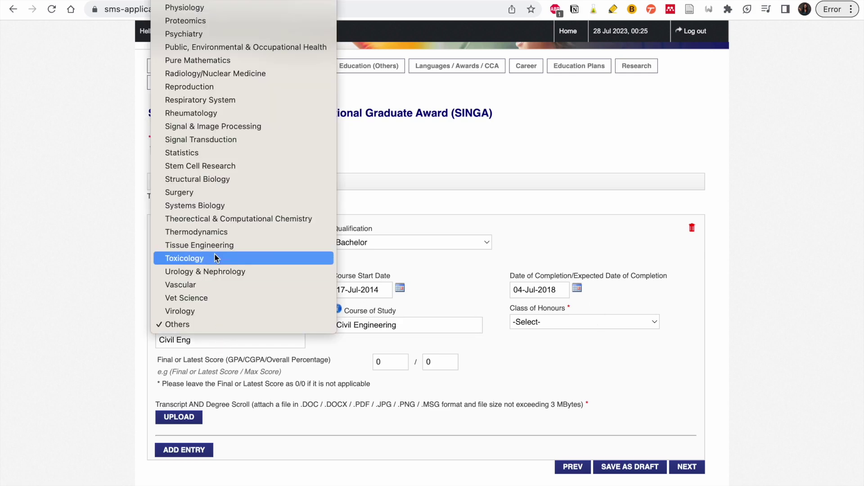
pyautogui.scroll(10, 214, 258)
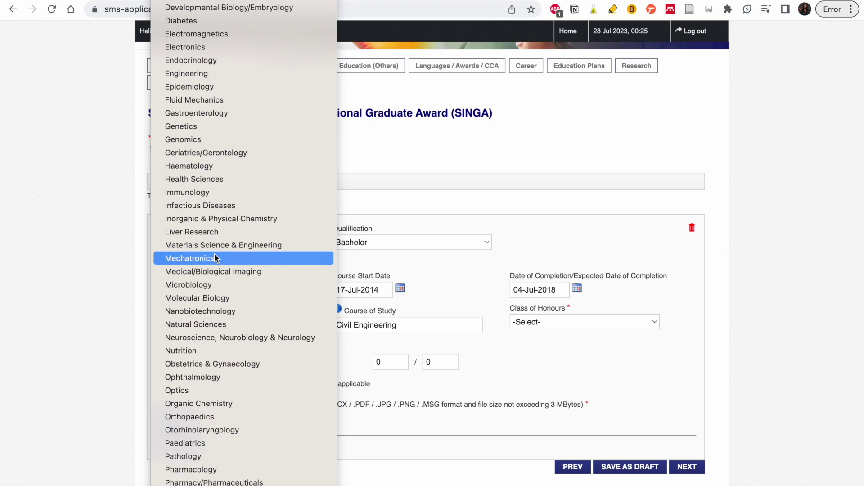
pyautogui.scroll(5, 214, 258)
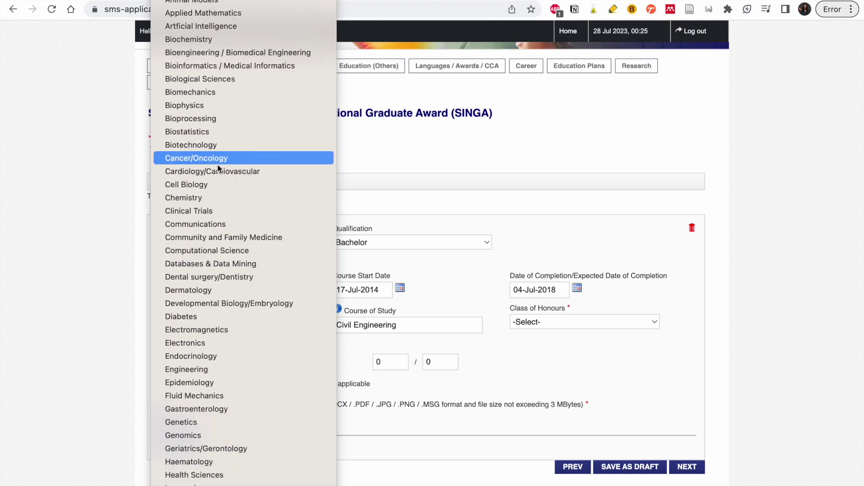
pyautogui.scroll(-6, 274, 234)
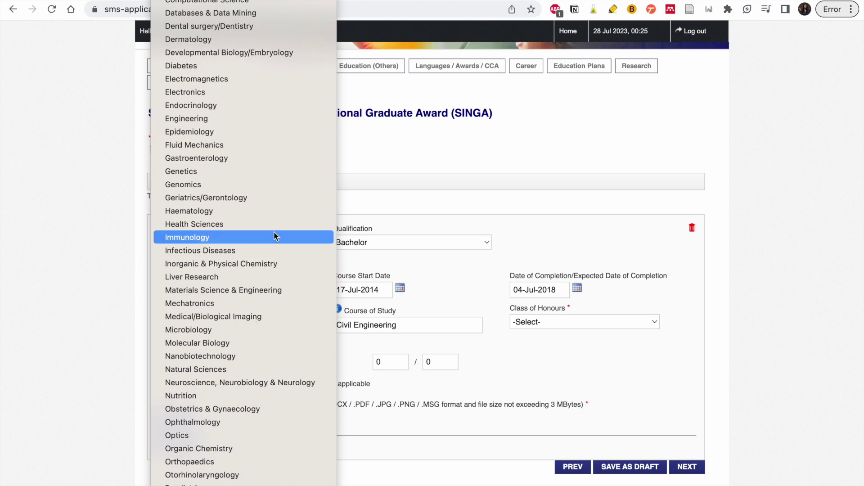
pyautogui.scroll(-3, 274, 232)
pyautogui.scroll(-6, 286, 359)
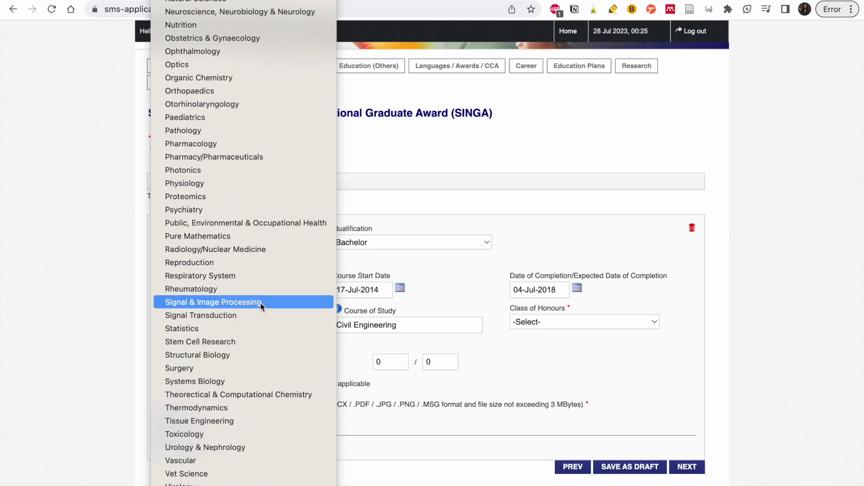
pyautogui.click(92, 300)
pyautogui.press('Tab')
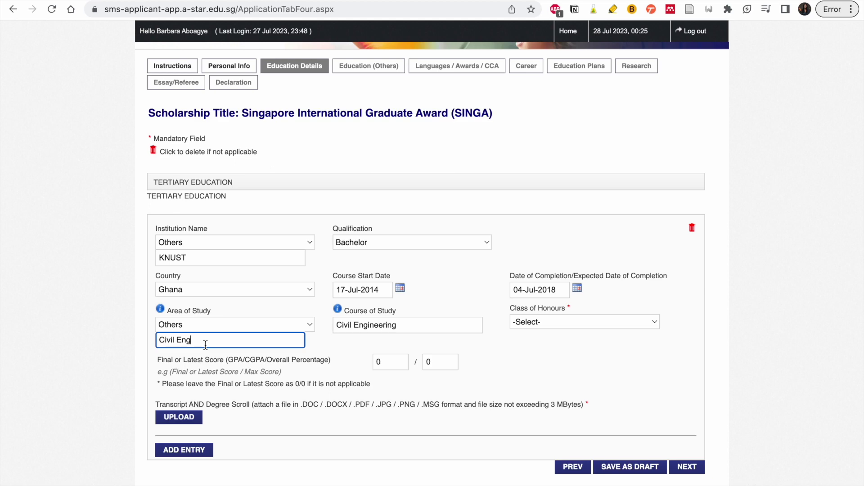
pyautogui.write('uctural engineering')
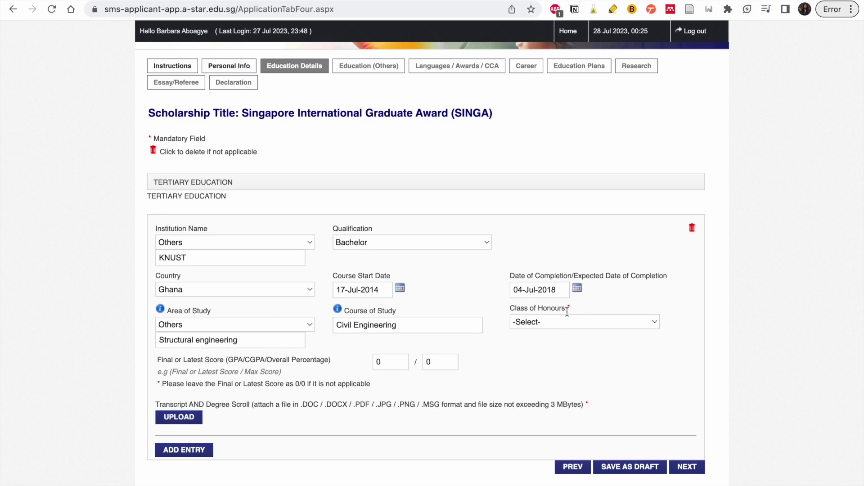
# Set Class of Honours to First Class
pyautogui.click(563, 322)
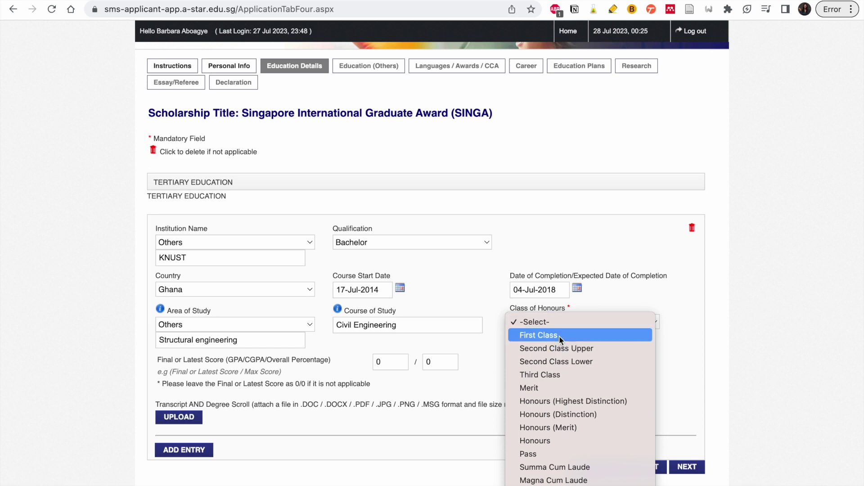
pyautogui.click(559, 336)
pyautogui.scroll(-1, 449, 347)
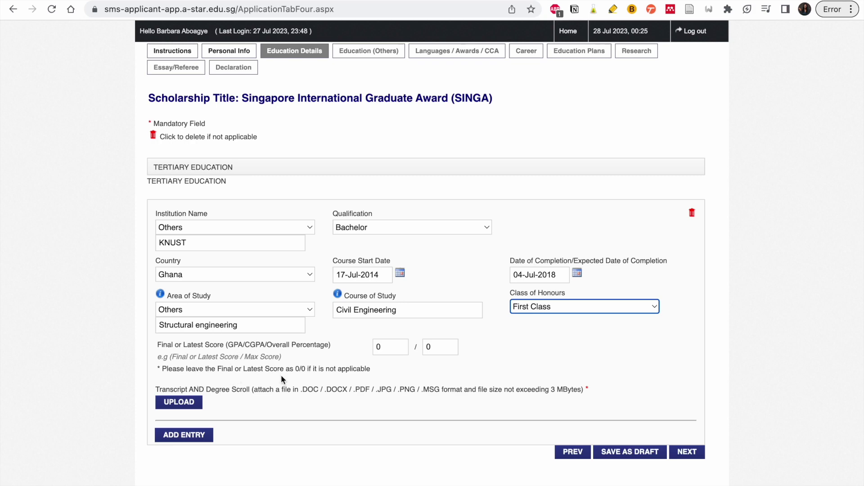
# Enter the final score as 71 out of 100
pyautogui.click(388, 347)
pyautogui.press('BackSpace')
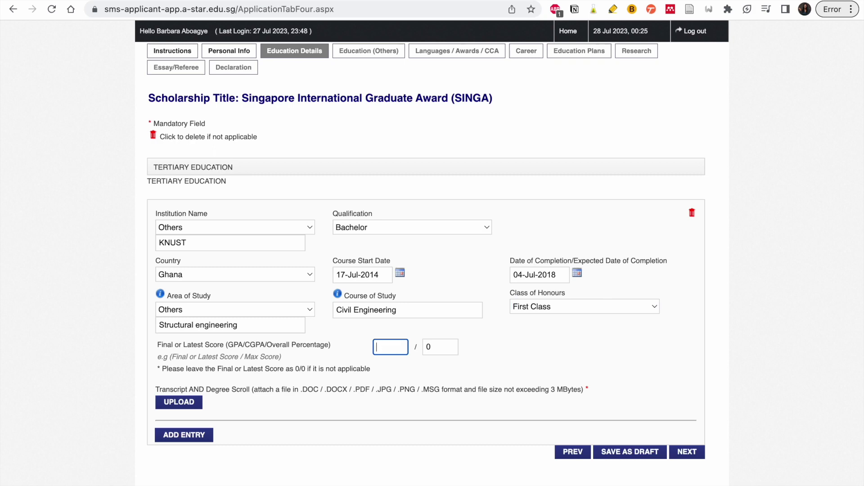
pyautogui.write('71')
pyautogui.click(445, 349)
pyautogui.press('BackSpace')
pyautogui.write('100')
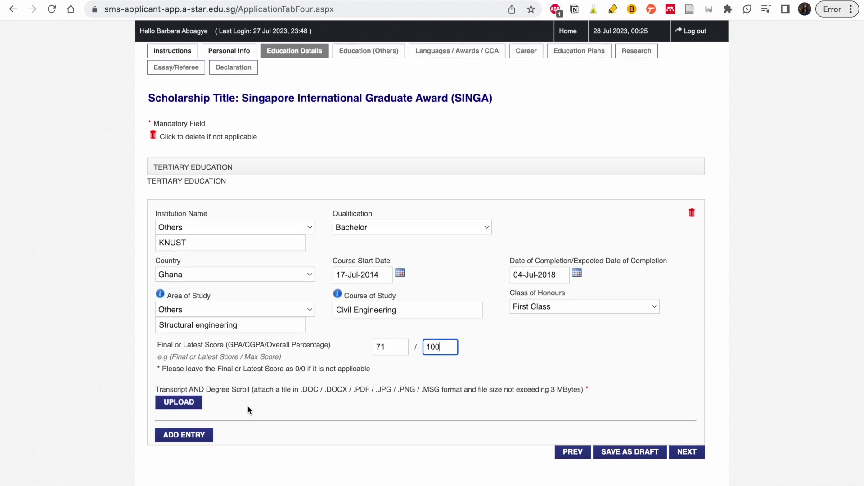
# Attach Dummydocument.pdf as the transcript and degree scroll
pyautogui.click(186, 403)
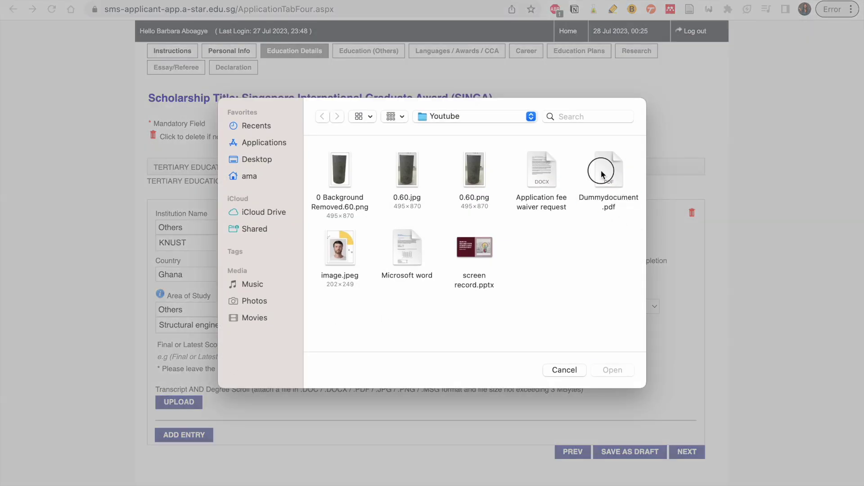
pyautogui.click(601, 169)
pyautogui.click(617, 371)
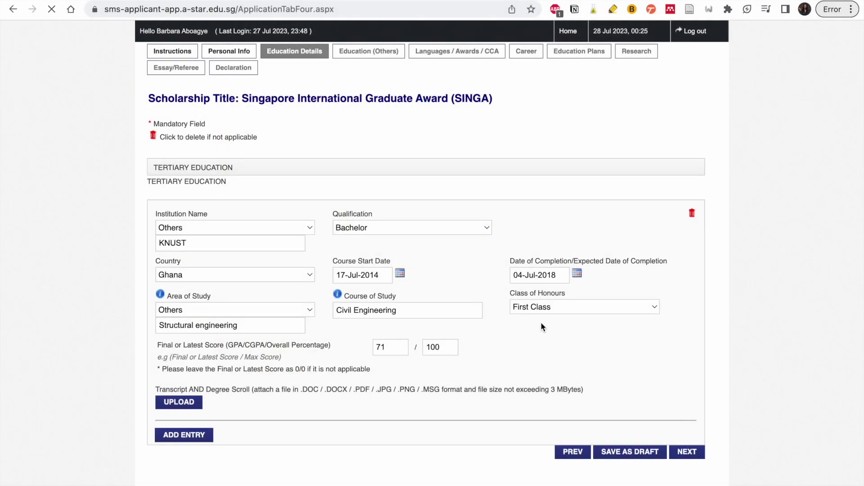
# Add a second tertiary education entry, then delete the blank entry again
pyautogui.click(193, 435)
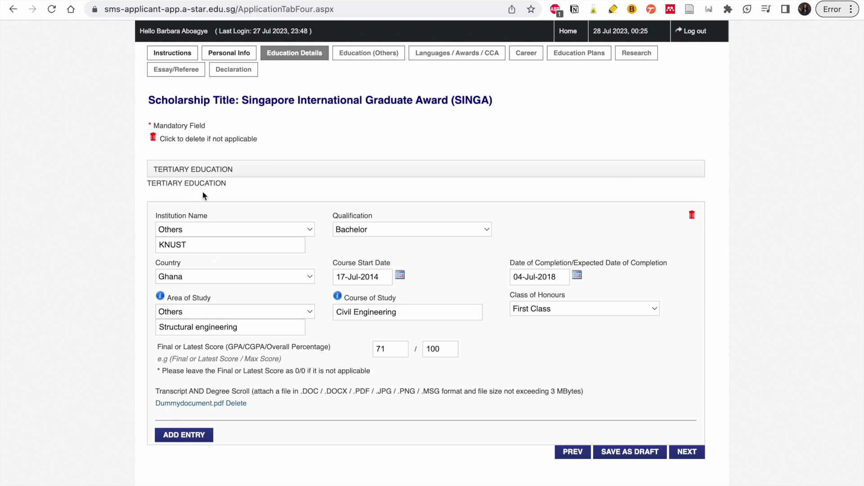
pyautogui.click(195, 439)
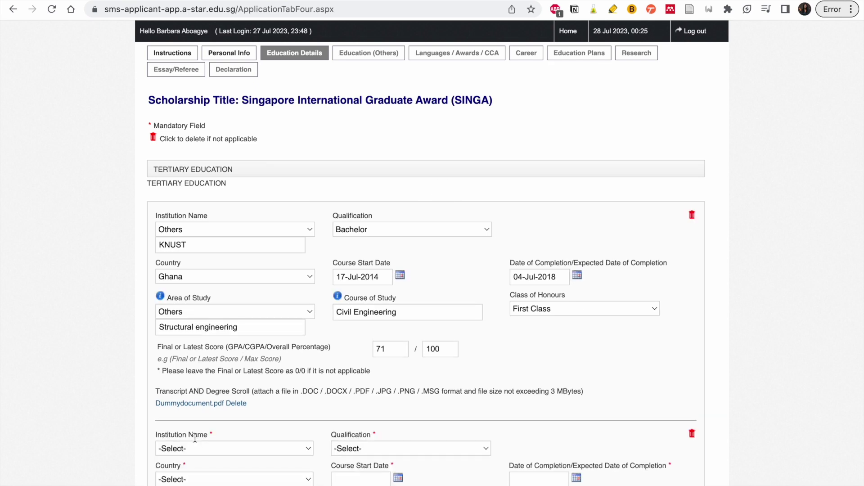
pyautogui.scroll(-4, 195, 438)
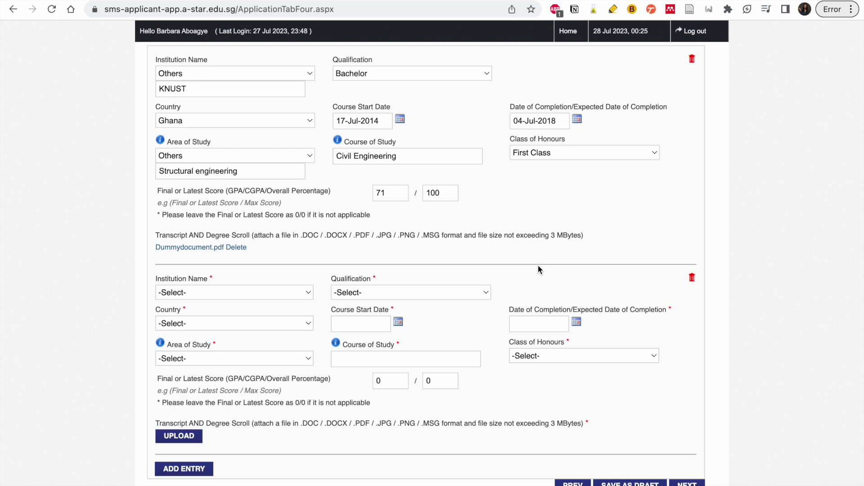
pyautogui.click(694, 278)
pyautogui.click(545, 73)
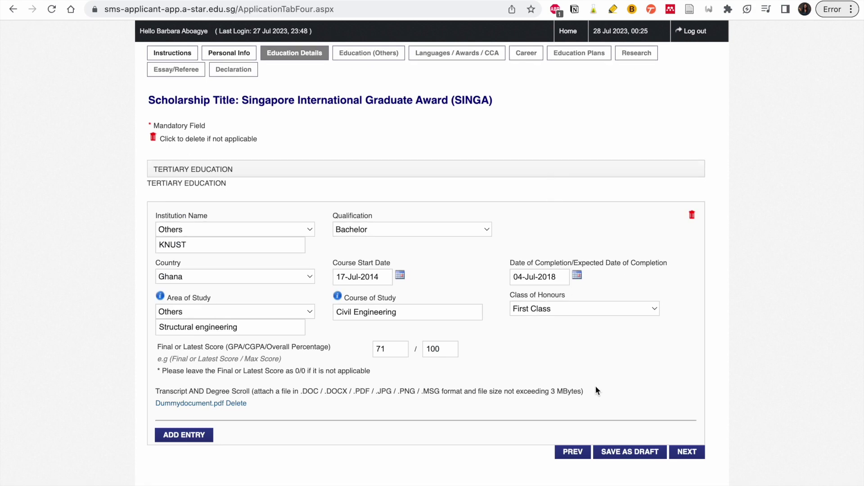
# Move through the Education (Others) tab on to Languages / Awards / CCA
pyautogui.click(685, 453)
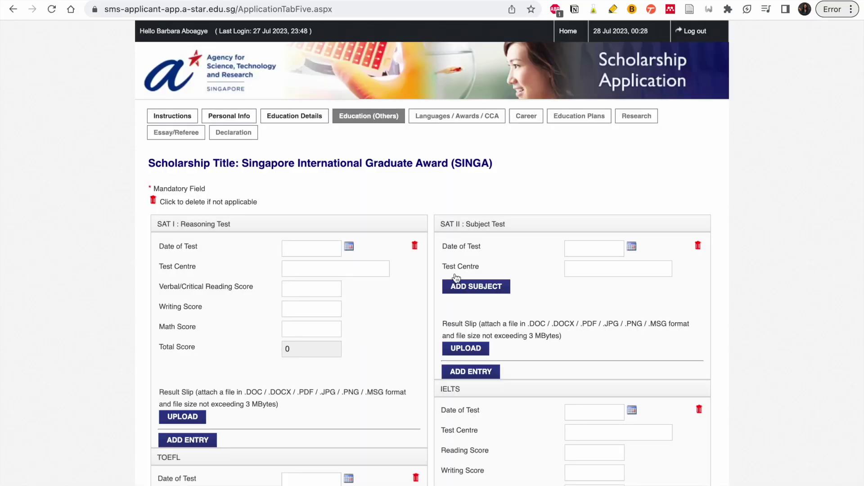
pyautogui.scroll(-2, 323, 234)
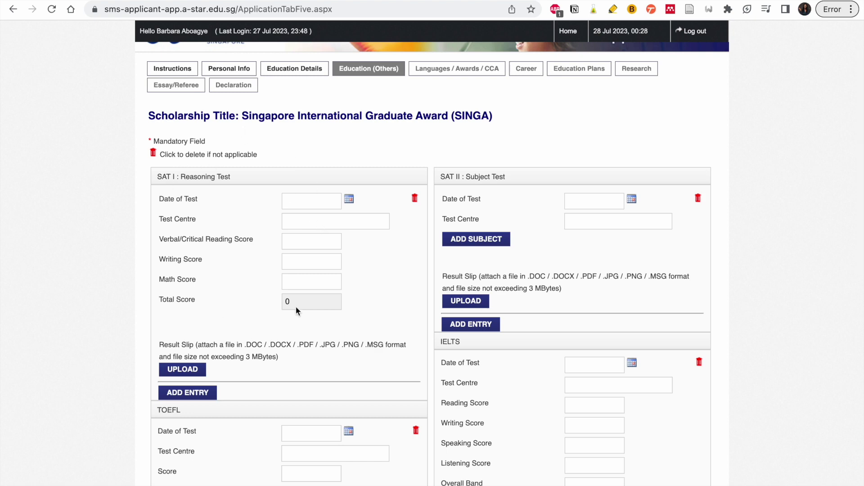
pyautogui.scroll(-3, 574, 268)
pyautogui.scroll(-5, 561, 267)
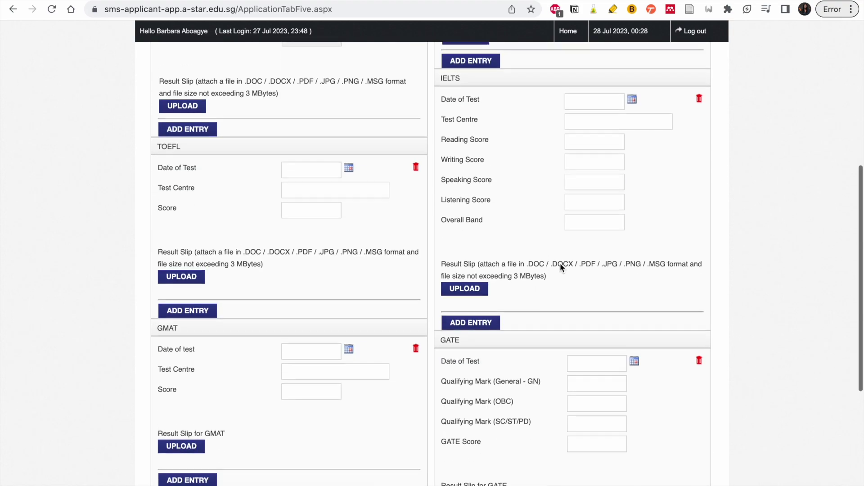
pyautogui.scroll(-3, 537, 353)
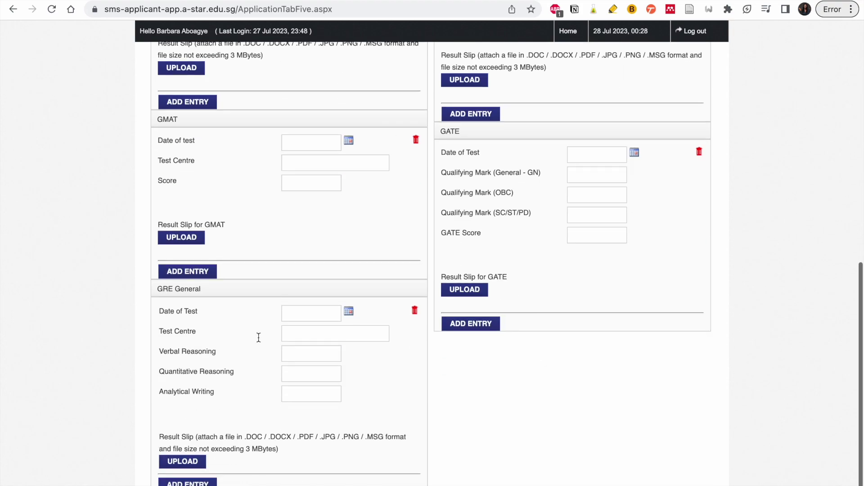
pyautogui.scroll(1, 508, 188)
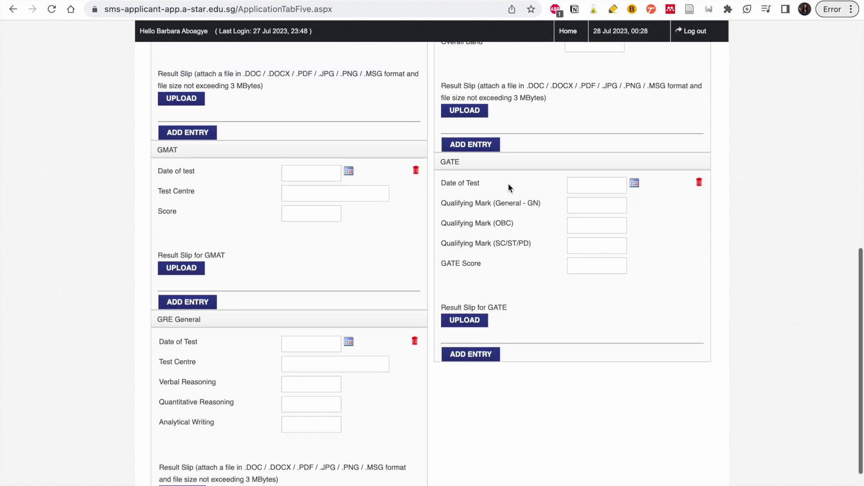
pyautogui.scroll(-2, 509, 187)
pyautogui.scroll(1, 509, 183)
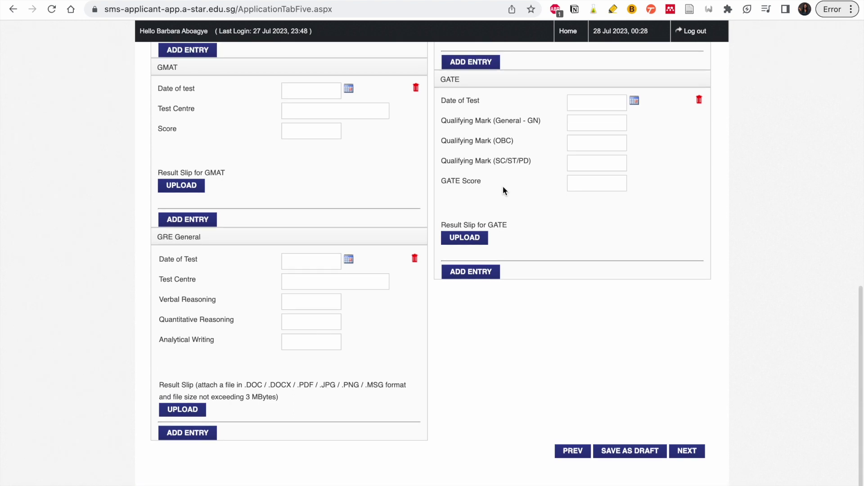
pyautogui.click(687, 452)
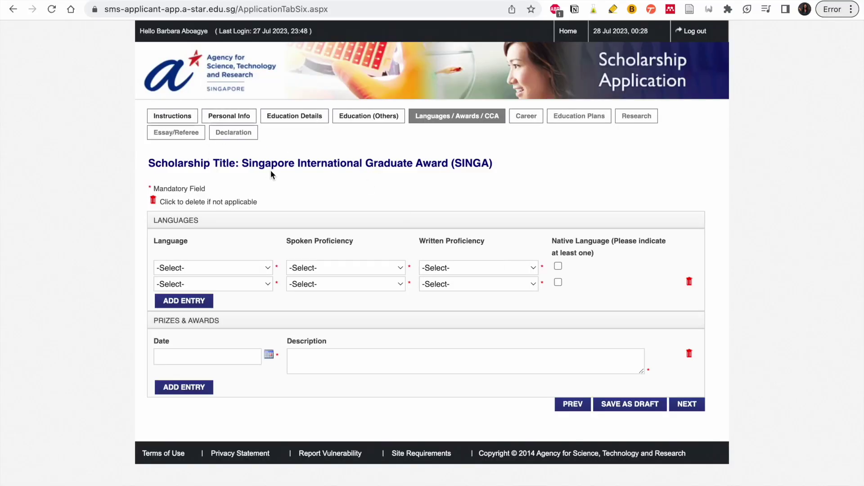
# Set the first language to English, Excellent spoken and written, marked as native language
pyautogui.click(257, 268)
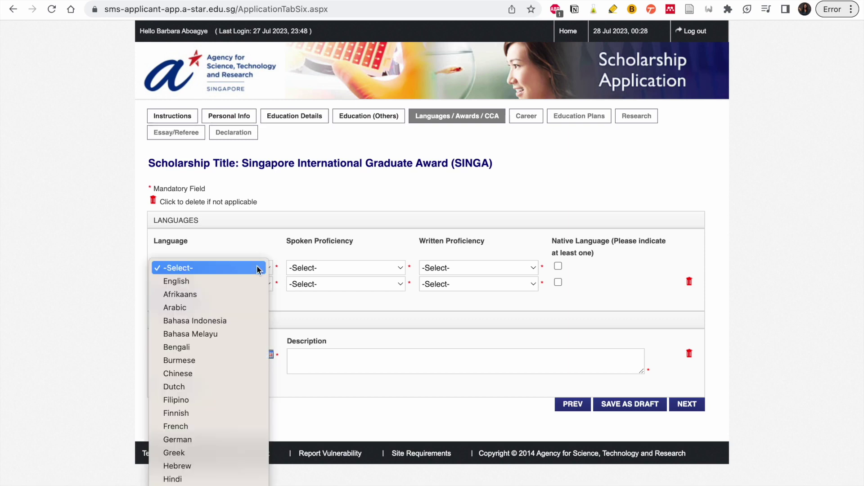
pyautogui.click(236, 279)
pyautogui.click(315, 269)
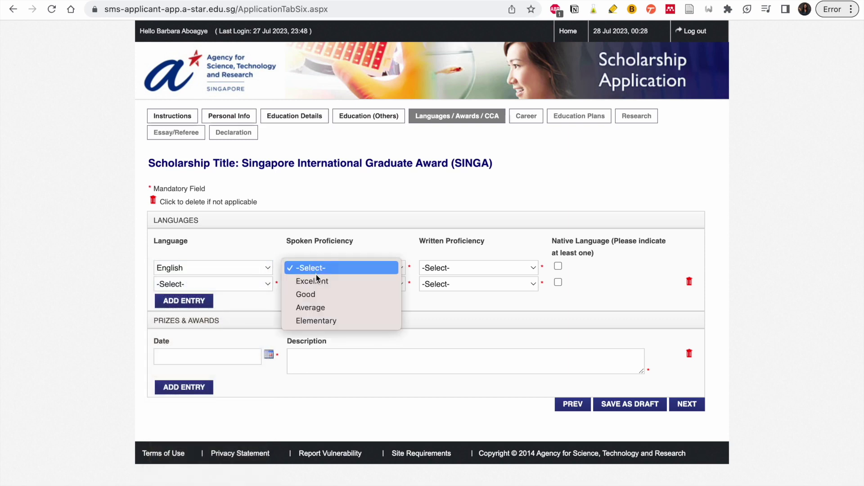
pyautogui.click(311, 281)
pyautogui.click(450, 268)
pyautogui.click(451, 281)
pyautogui.click(558, 266)
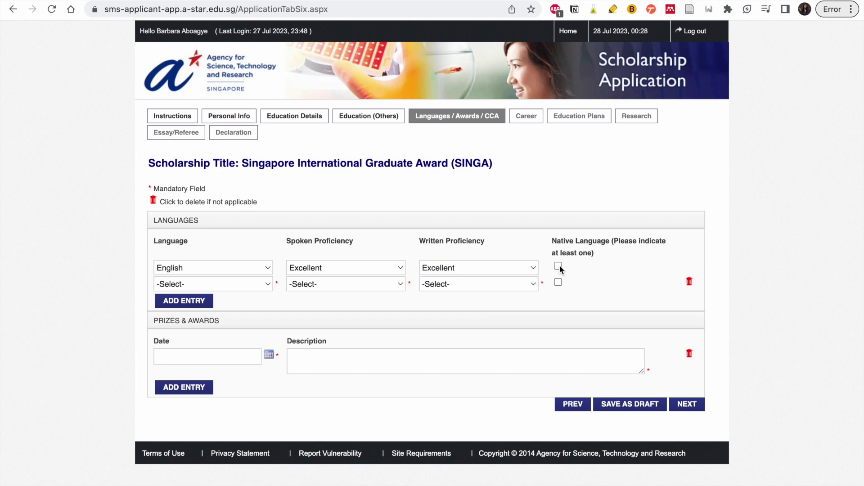
# Set the second language to French with Good spoken and Average written proficiency
pyautogui.click(242, 284)
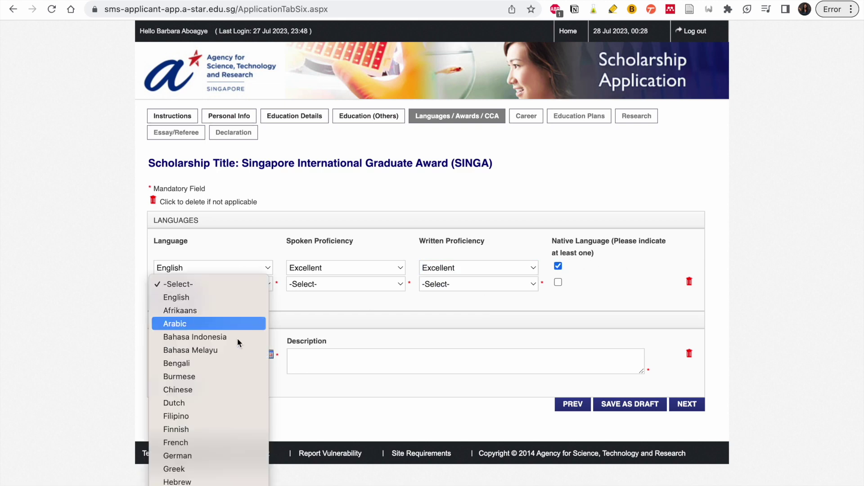
pyautogui.press('f')
pyautogui.press('r')
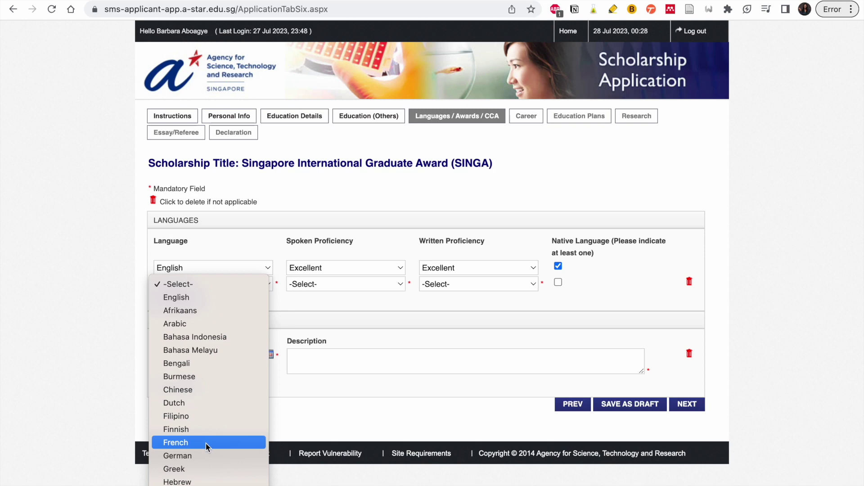
pyautogui.click(205, 442)
pyautogui.click(352, 283)
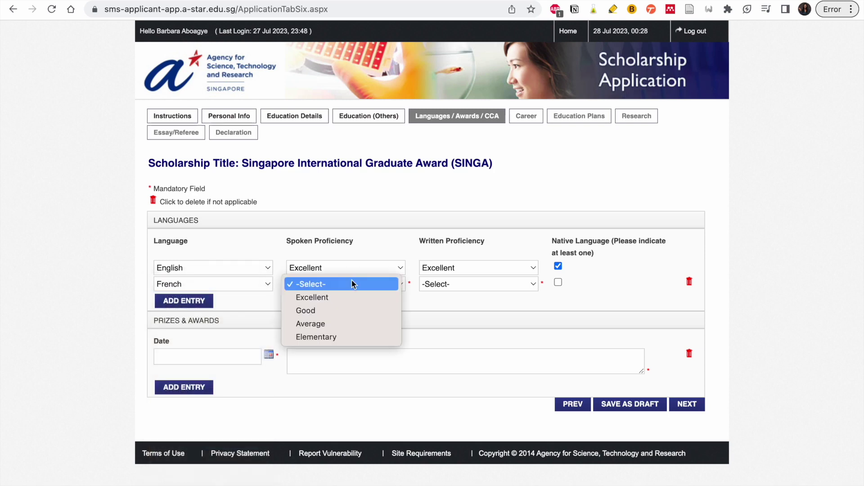
pyautogui.click(343, 310)
pyautogui.click(435, 283)
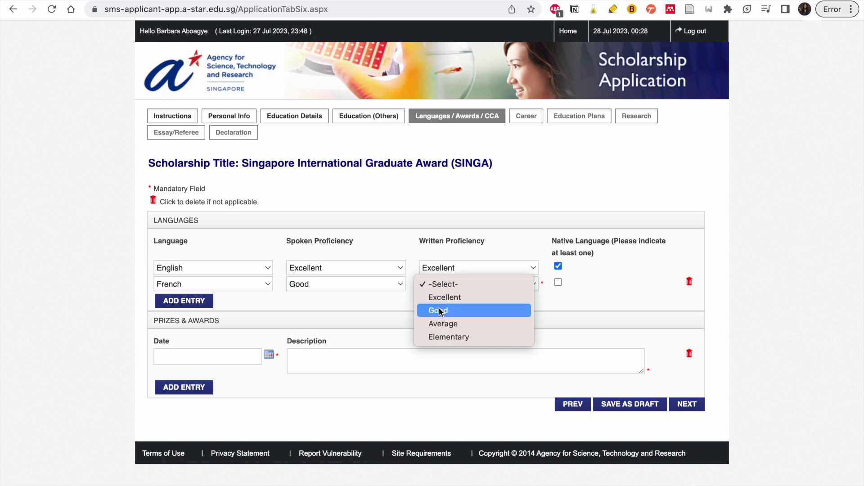
pyautogui.click(441, 324)
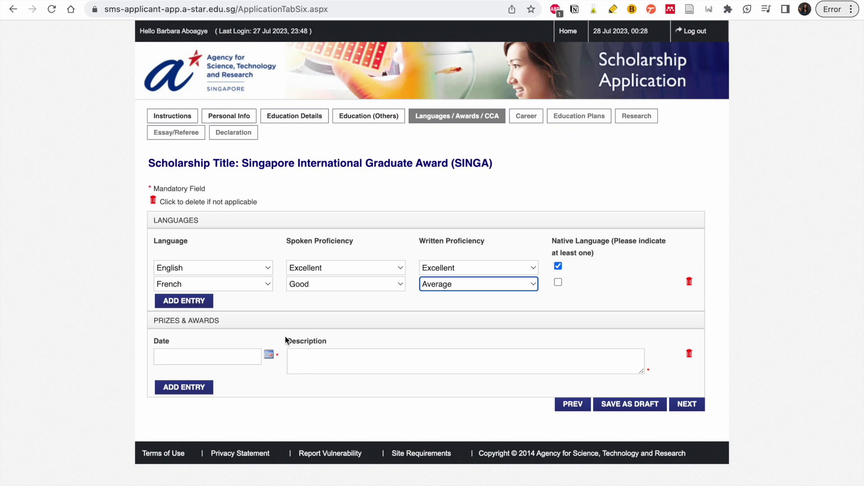
# Set the award date to Jul-2018 with the month and year picker
pyautogui.click(241, 356)
pyautogui.click(269, 354)
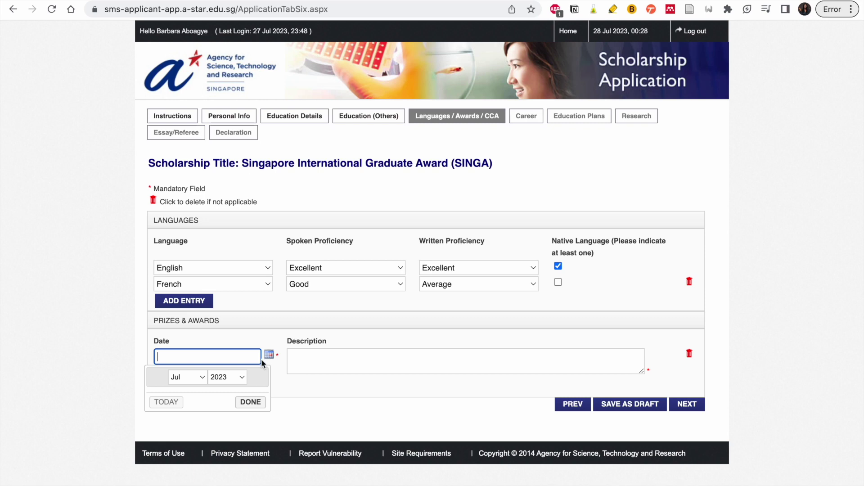
pyautogui.click(241, 378)
pyautogui.click(229, 309)
pyautogui.click(250, 401)
# Describe the award as best graduating student in civil engineering for 2018, then continue to Career
pyautogui.click(369, 370)
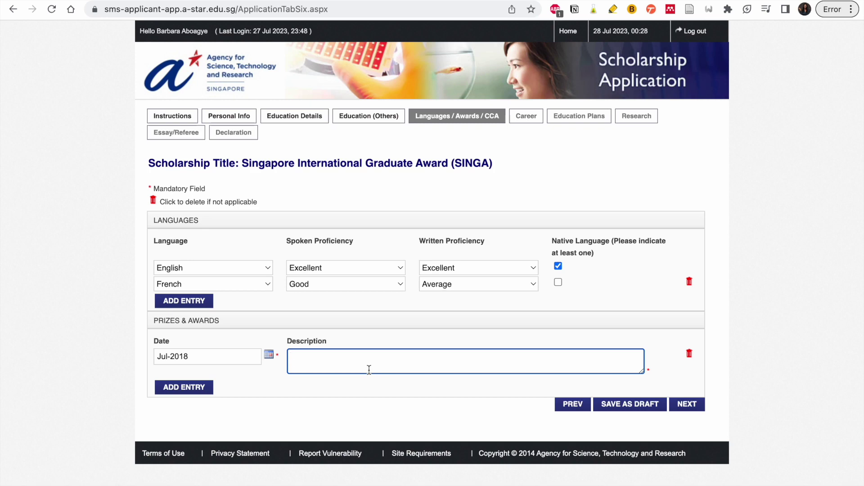
pyautogui.write('BES')
pyautogui.press('BackSpace')
pyautogui.press('BackSpace')
pyautogui.write('est Graduat')
pyautogui.write('io')
pyautogui.write('ng studen')
pyautogui.write('t in civl')
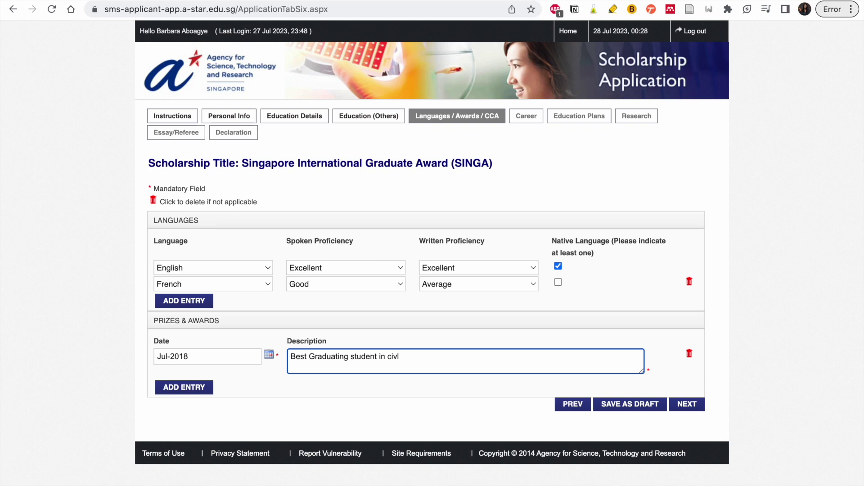
pyautogui.press('BackSpace')
pyautogui.write('il engineering for the year 2018')
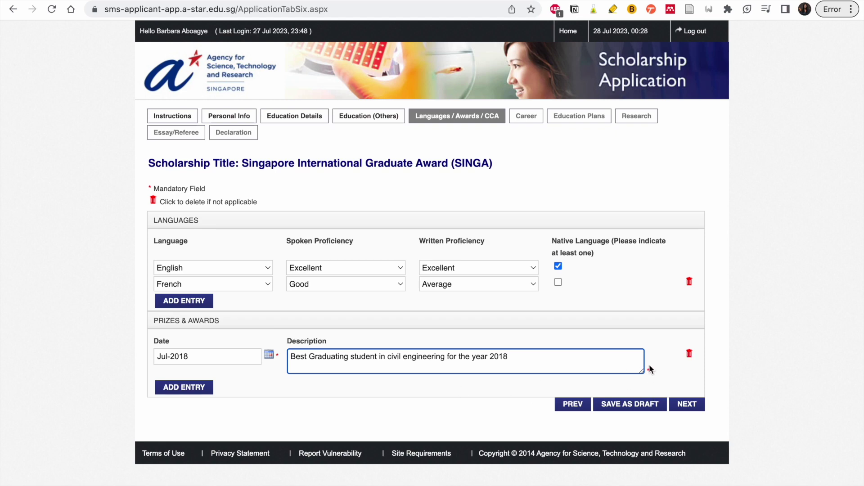
pyautogui.click(691, 411)
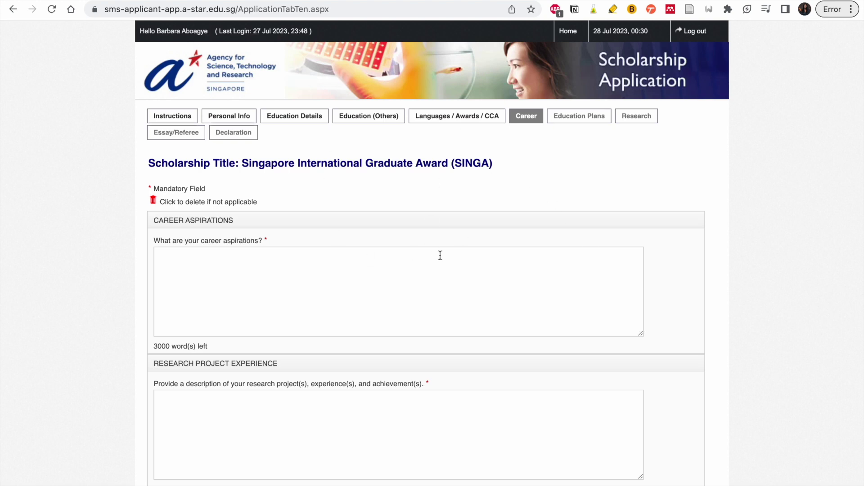
pyautogui.click(334, 288)
pyautogui.scroll(-2, 334, 288)
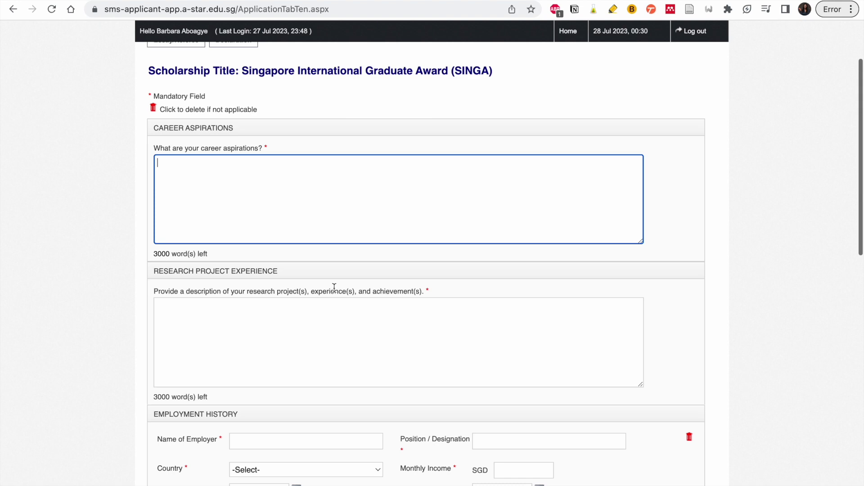
pyautogui.click(288, 316)
pyautogui.click(236, 189)
pyautogui.scroll(1, 236, 189)
pyautogui.scroll(1, 237, 189)
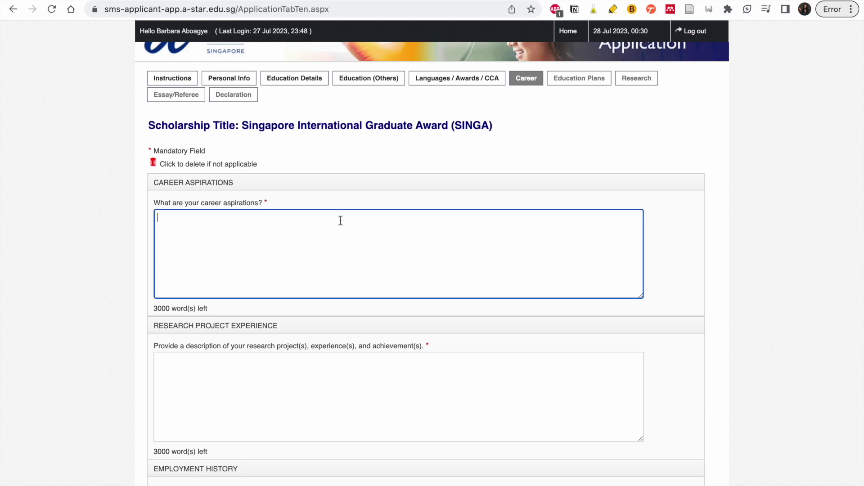
# Leave the career aspirations answer and view the channel's public YouTube page from Studio
pyautogui.click(474, 152)
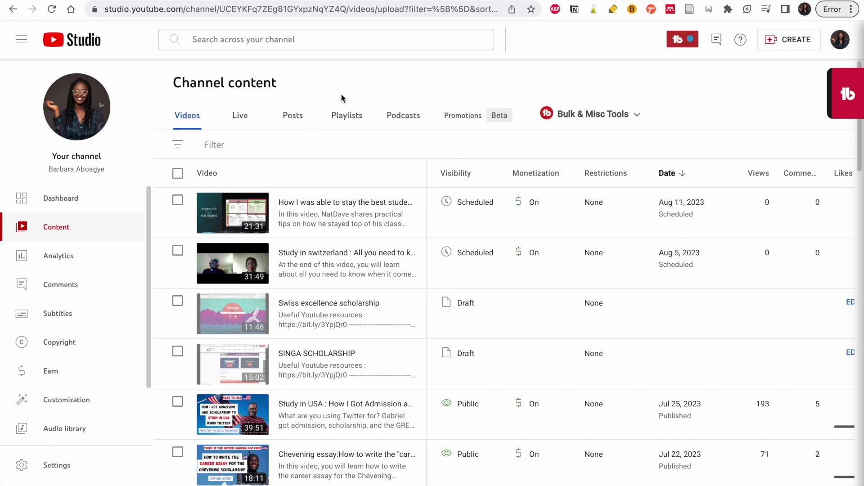
pyautogui.click(77, 106)
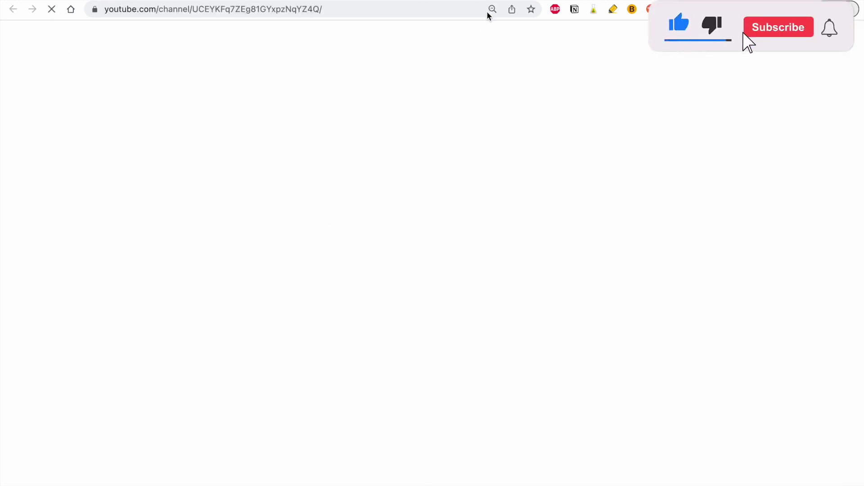
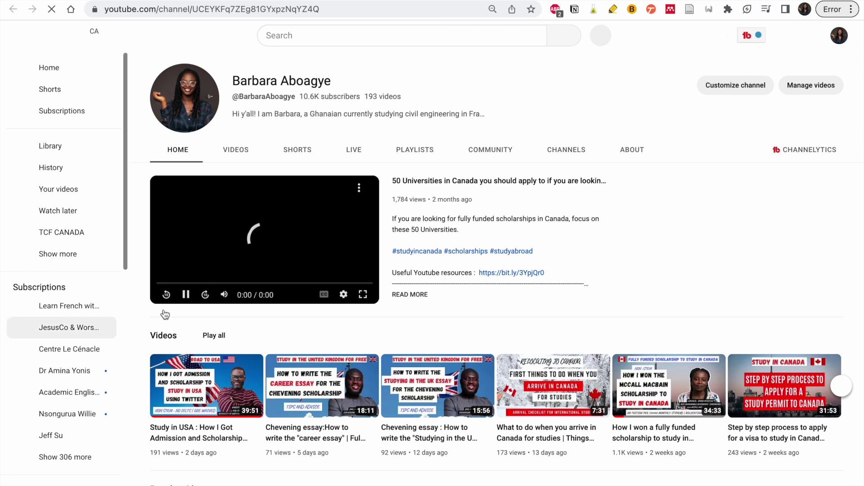
# Pause the channel's featured video and scroll through the channel page
pyautogui.click(186, 295)
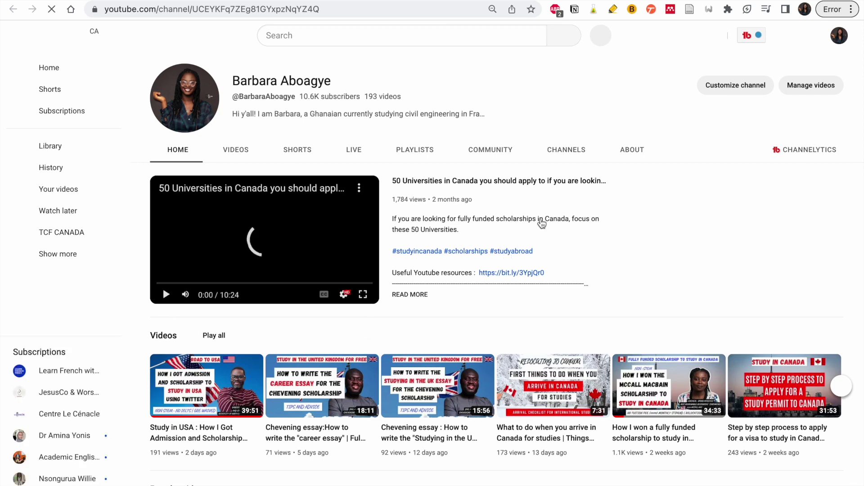
pyautogui.scroll(-2, 331, 387)
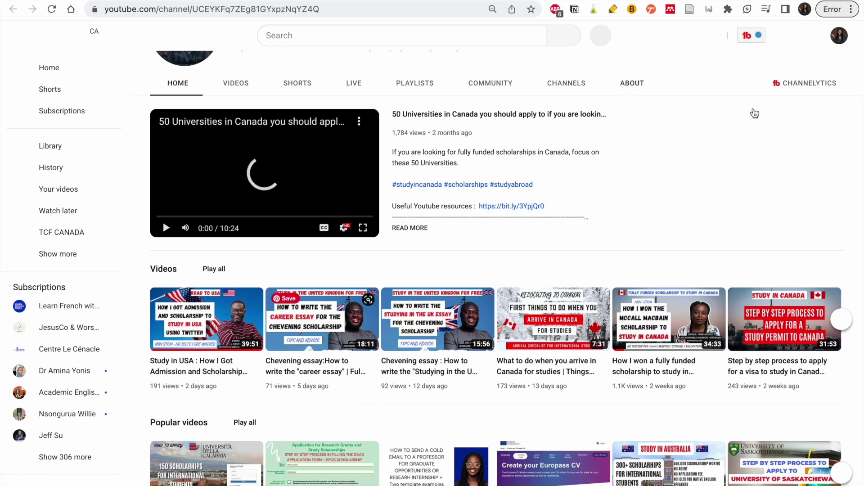
pyautogui.scroll(2, 682, 133)
pyautogui.scroll(1, 731, 166)
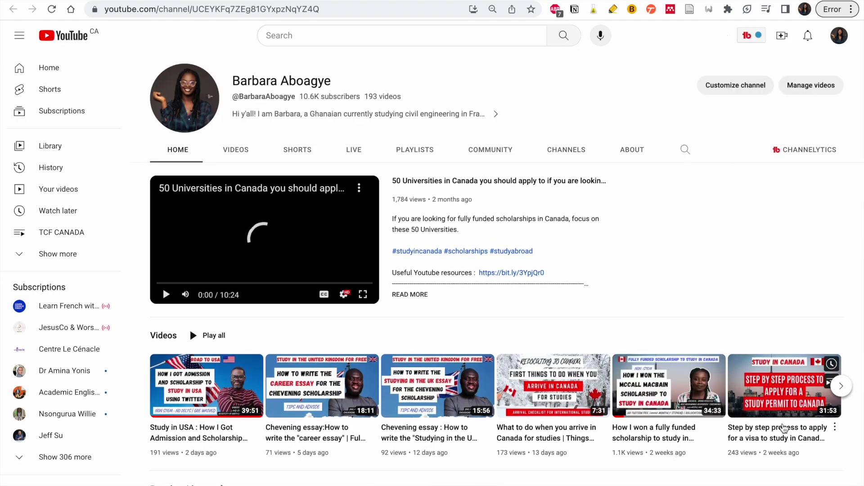
# Search the channel for 'statement of purpose', browse the results, and return to the application
pyautogui.click(686, 150)
pyautogui.write('statement of purpose')
pyautogui.press('Return')
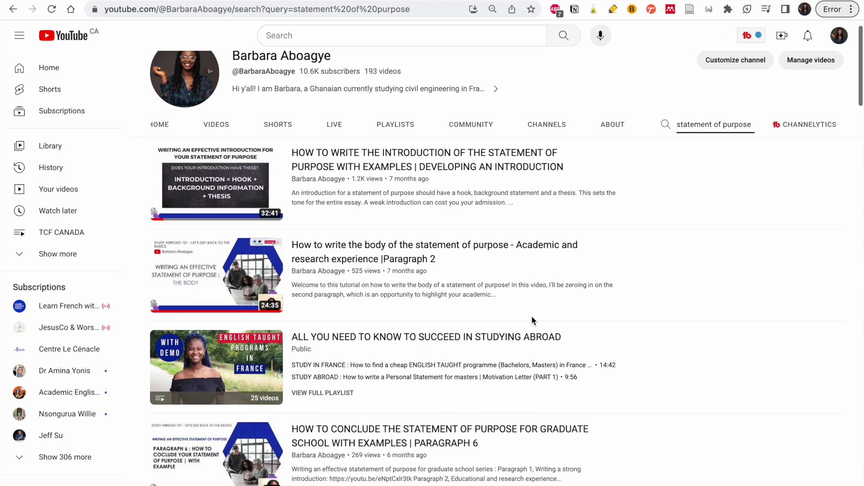
pyautogui.scroll(-2, 428, 256)
pyautogui.scroll(-1, 429, 255)
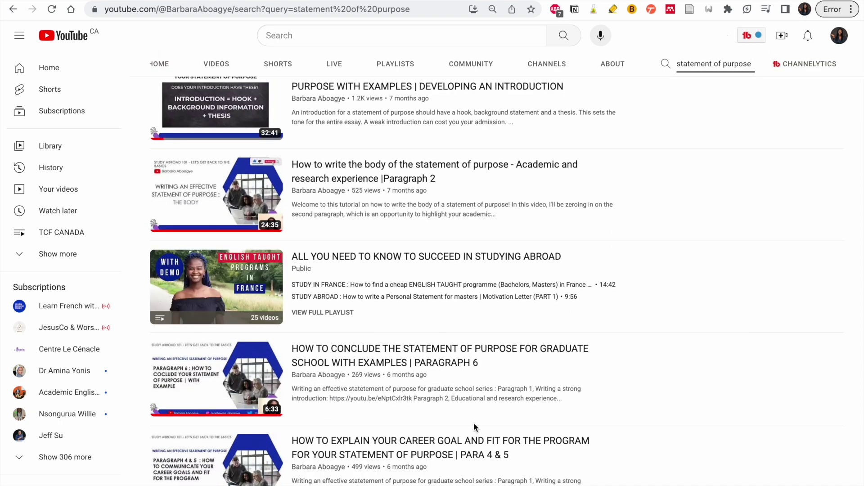
pyautogui.scroll(-2, 473, 423)
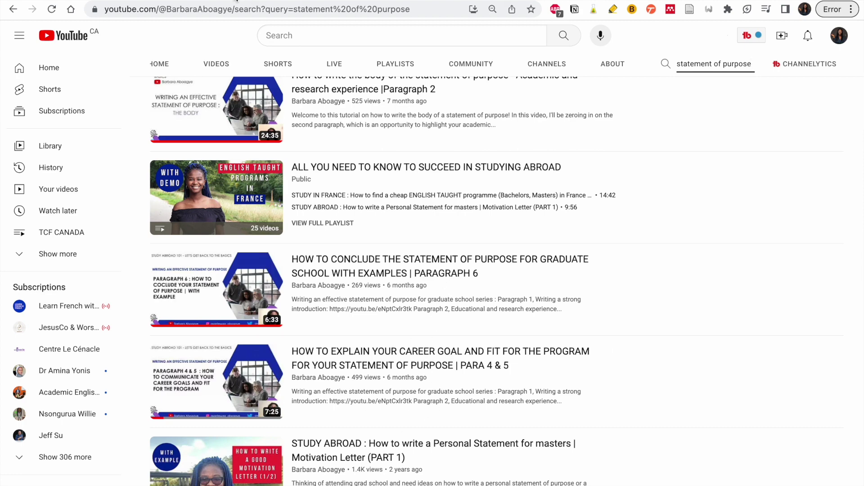
pyautogui.click(235, 0)
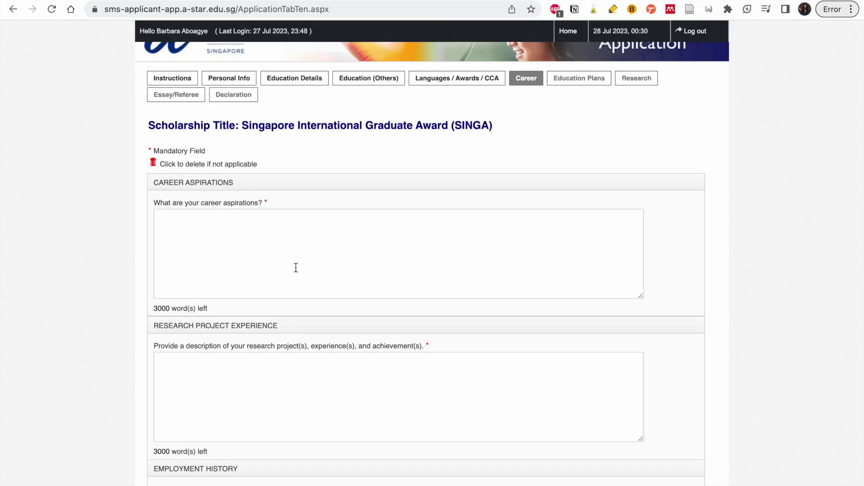
# Begin the career answer with '- what exactly do you want to do? Professor? Molecular biologist'
pyautogui.click(296, 268)
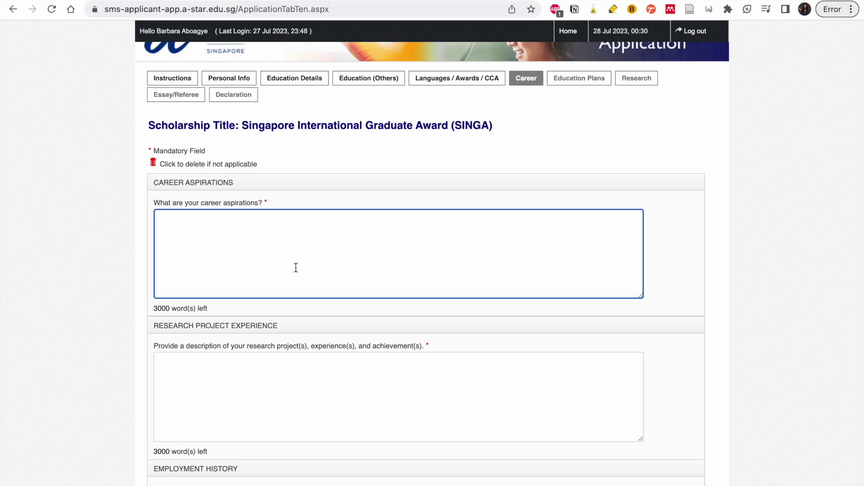
pyautogui.write('- what exactly do you')
pyautogui.press('BackSpace')
pyautogui.write('you want to do ? Professor')
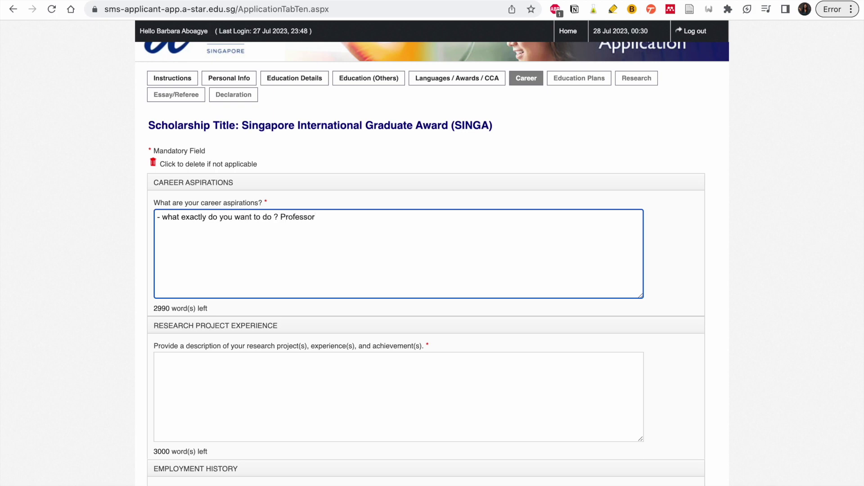
pyautogui.write('? Fi')
pyautogui.press('BackSpace')
pyautogui.press('BackSpace')
pyautogui.write('Molecular biologist - w')
# Add prompts 'What inspired that choice?' and 'How has your past experience prepared you…'
pyautogui.press('BackSpace')
pyautogui.write('What inspo')
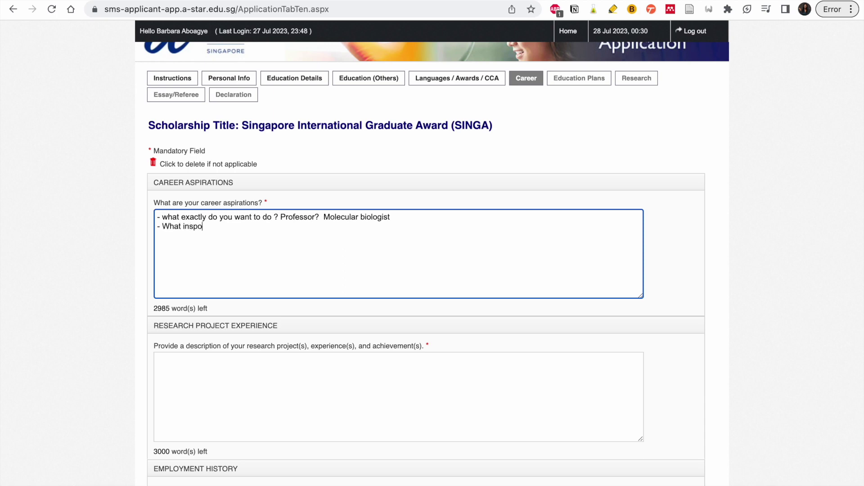
pyautogui.write('ired')
pyautogui.press('BackSpace')
pyautogui.press('BackSpace')
pyautogui.press('BackSpace')
pyautogui.press('BackSpace')
pyautogui.write('ired that choice?')
pyautogui.press('Return')
pyautogui.write('- How has your past experiec')
pyautogui.press('BackSpace')
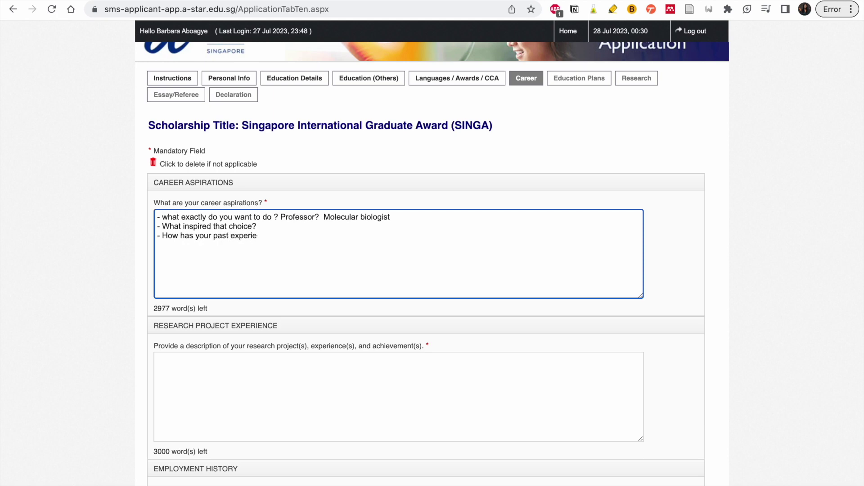
pyautogui.write('nce prepared you for this')
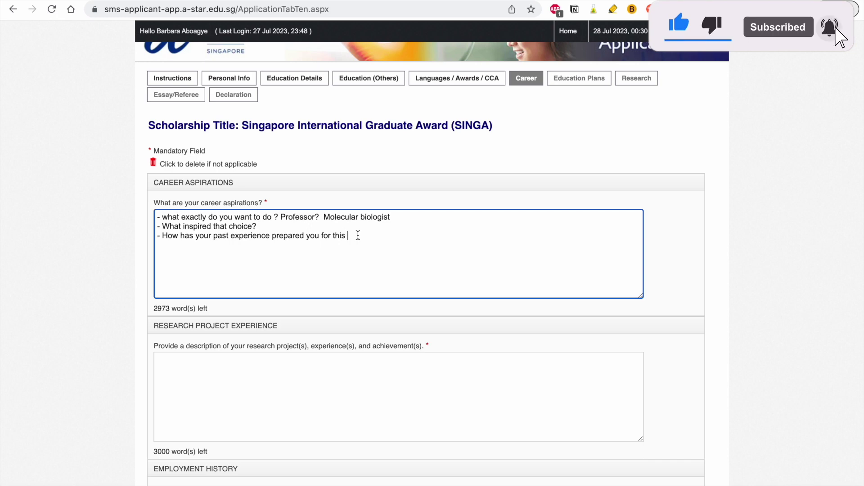
# Finish with 'career?' and add 'how will this program help you achieve this?' and 'how will the community benefit from this goal'
pyautogui.write('fu')
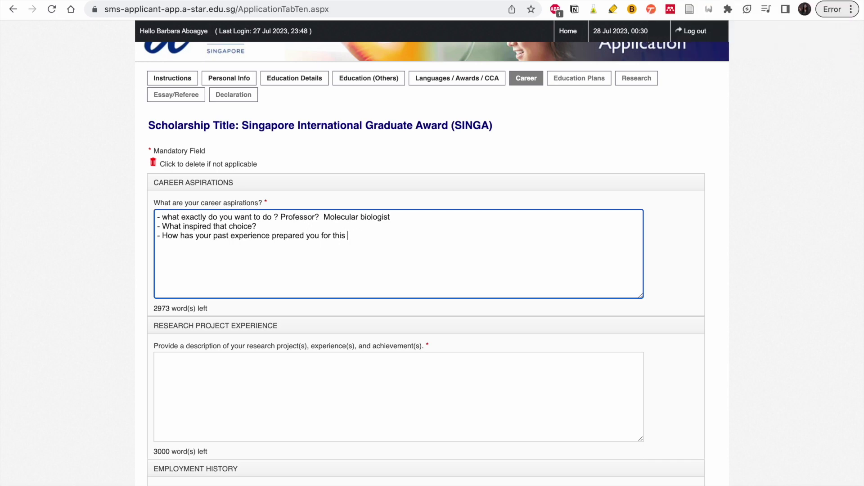
pyautogui.write('fu')
pyautogui.write('ar')
pyautogui.press('BackSpace')
pyautogui.press('BackSpace')
pyautogui.write('career? ')
pyautogui.write('- how will th')
pyautogui.write('is progra')
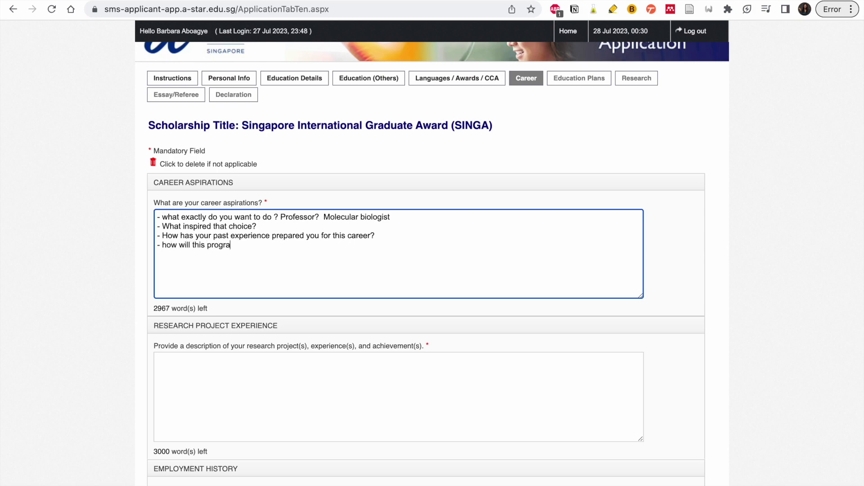
pyautogui.write('m help you achieve this?')
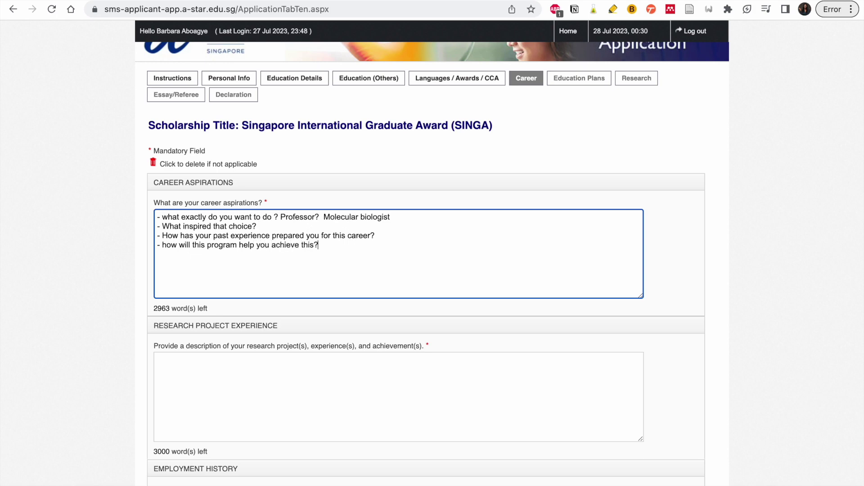
pyautogui.write(' - how')
pyautogui.press('BackSpace')
pyautogui.write('how will the community be')
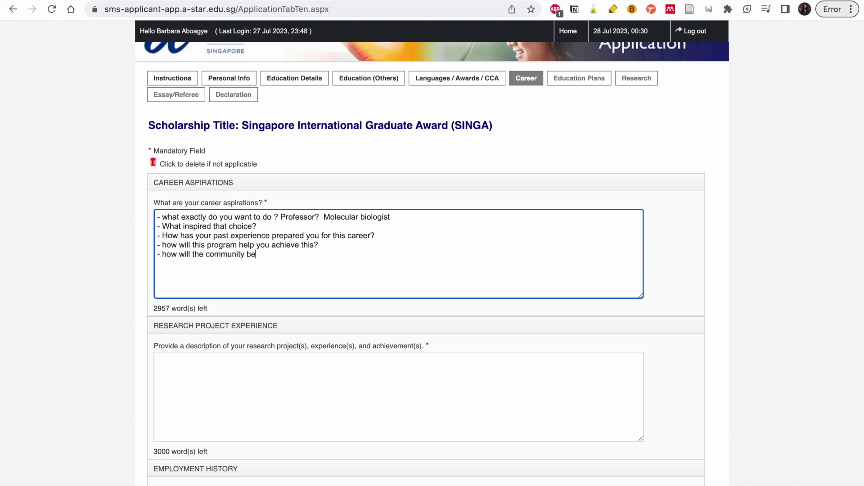
pyautogui.write('nefit from this goal?')
pyautogui.scroll(-3, 387, 216)
# List '- Undergraduate thesis - publications - conference papers' under Research Project Experience
pyautogui.scroll(-3, 389, 216)
pyautogui.click(258, 218)
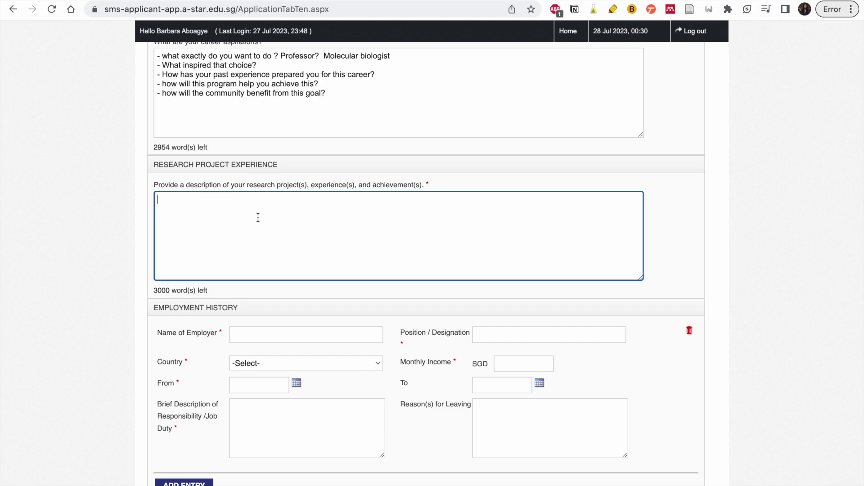
pyautogui.write('- Undergraduate thesis - publications - conference')
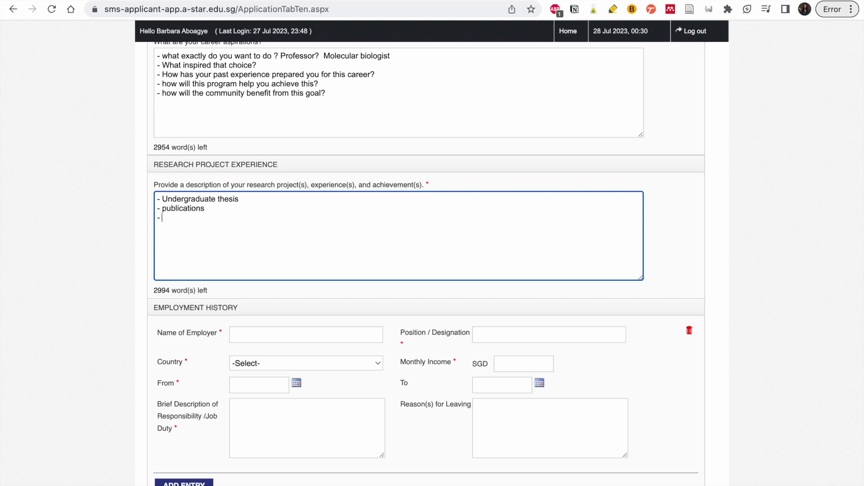
pyautogui.write(' papers')
pyautogui.scroll(-3, 272, 210)
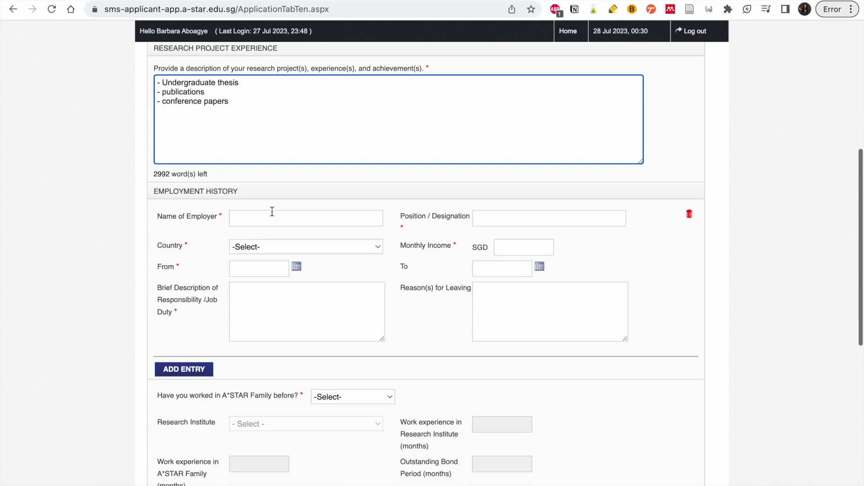
# Fill the first employment entry with placeholder 'aaa' employer and position, and Ghana as country
pyautogui.click(275, 219)
pyautogui.write('aaa')
pyautogui.click(537, 220)
pyautogui.write('aaa')
pyautogui.scroll(-1, 388, 240)
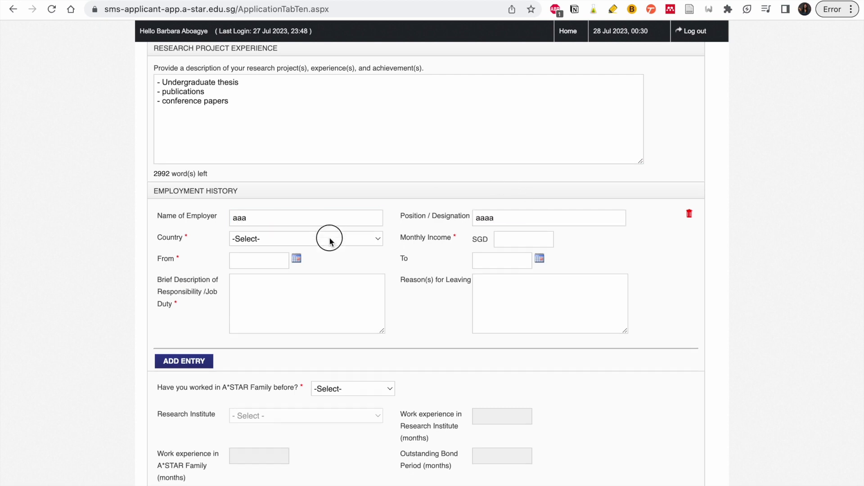
pyautogui.click(330, 241)
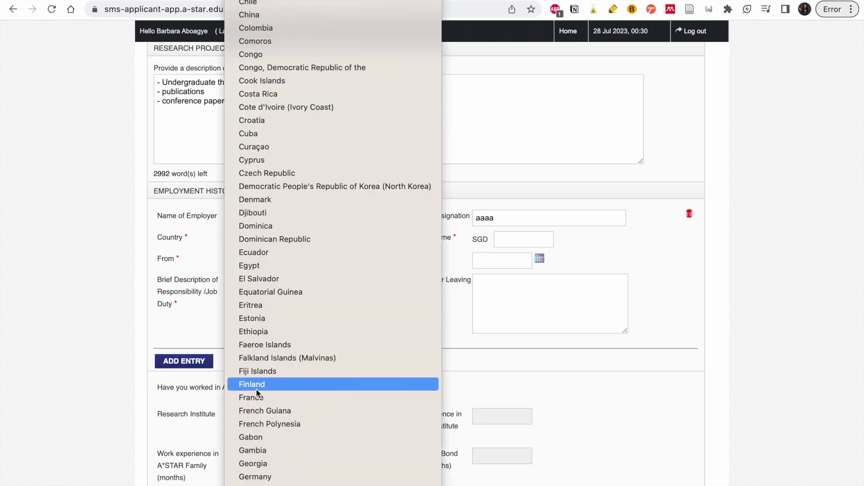
pyautogui.click(254, 477)
pyautogui.scroll(2, 460, 354)
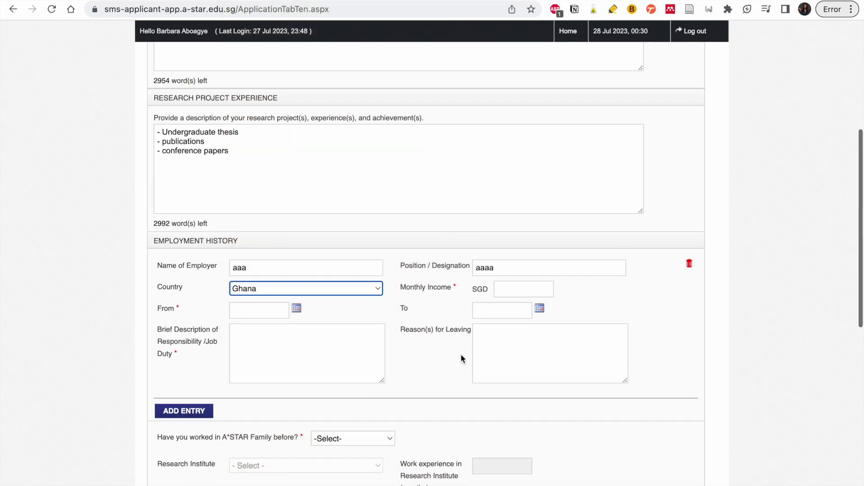
# Copy the SGD currency label from Monthly Income and select the old Google search query
pyautogui.click(514, 297)
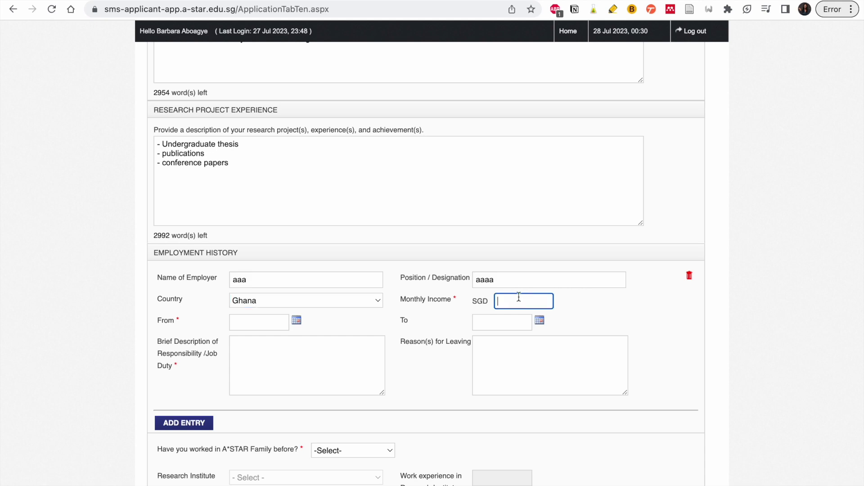
pyautogui.moveTo(490, 301); pyautogui.dragTo(473, 301)
pyautogui.hotkey('ctrl', 'c')
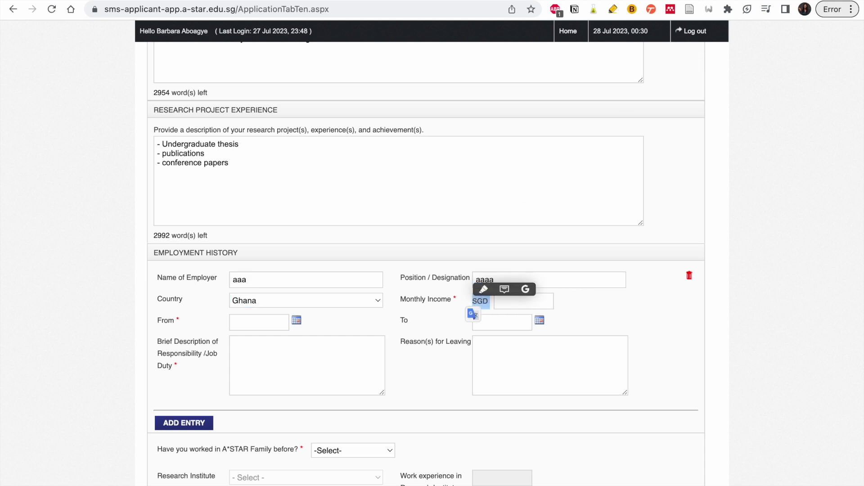
pyautogui.click(518, 1)
pyautogui.moveTo(372, 53); pyautogui.dragTo(95, 47)
# Search Google for SGD, view all results, and glance back at the application form
pyautogui.hotkey('ctrl', 'v')
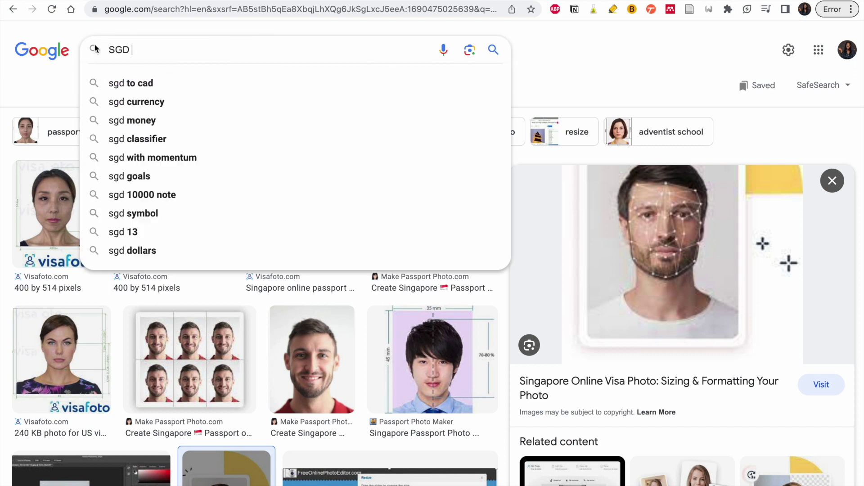
pyautogui.press('Return')
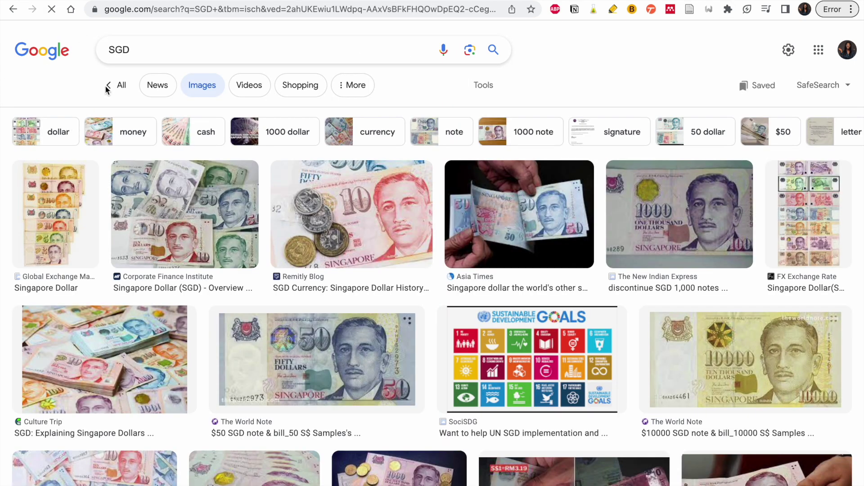
pyautogui.click(113, 86)
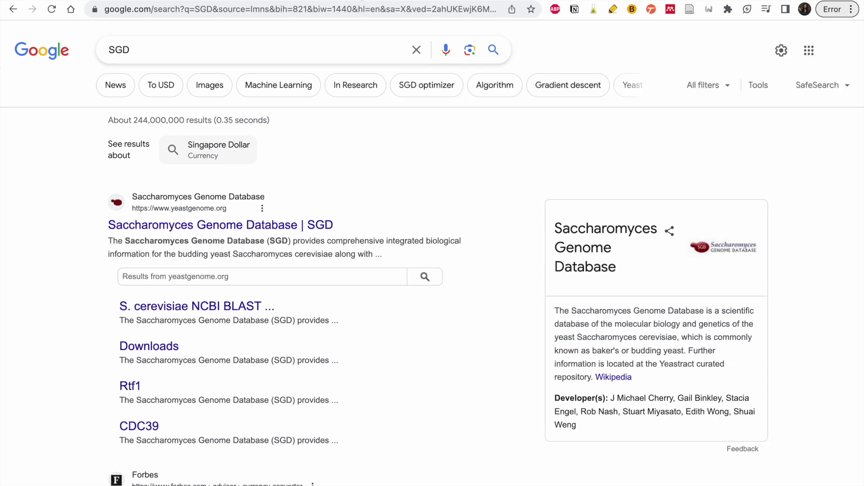
pyautogui.hotkey('ctrl', 'shift', 'Tab')
pyautogui.hotkey('ctrl', 'shift', 'Tab')
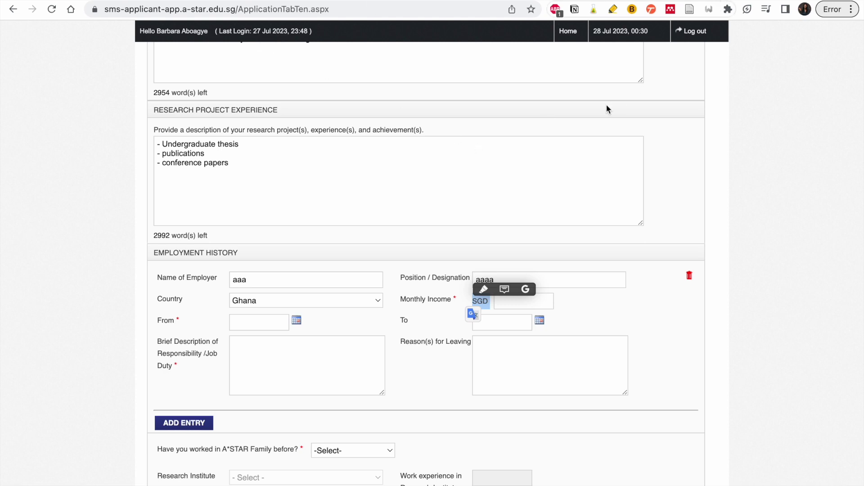
# Convert '1000 ghs to sgd' on Google and select the 117.48 Singapore Dollar result
pyautogui.hotkey('ctrl', 'Tab')
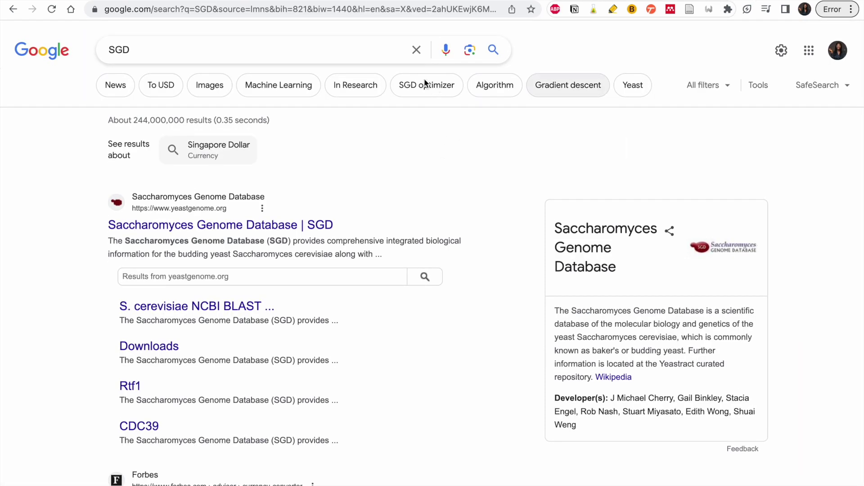
pyautogui.click(417, 51)
pyautogui.write('1')
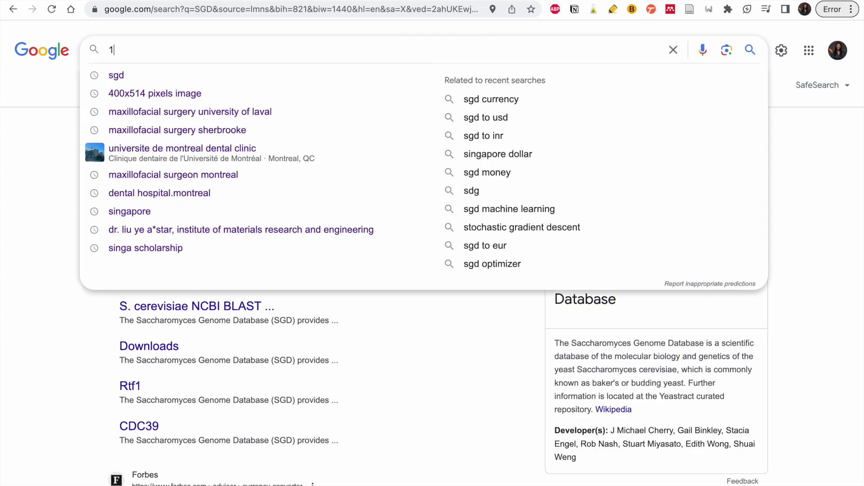
pyautogui.write('000 ghs to sgd')
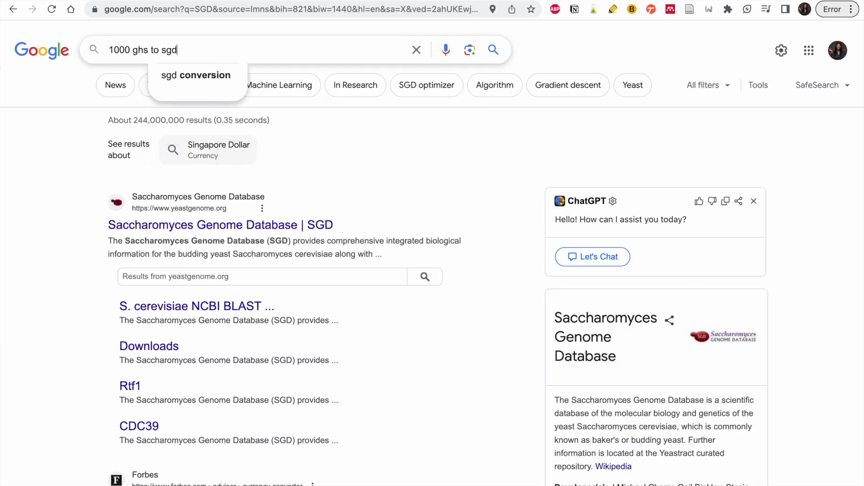
pyautogui.press('Return')
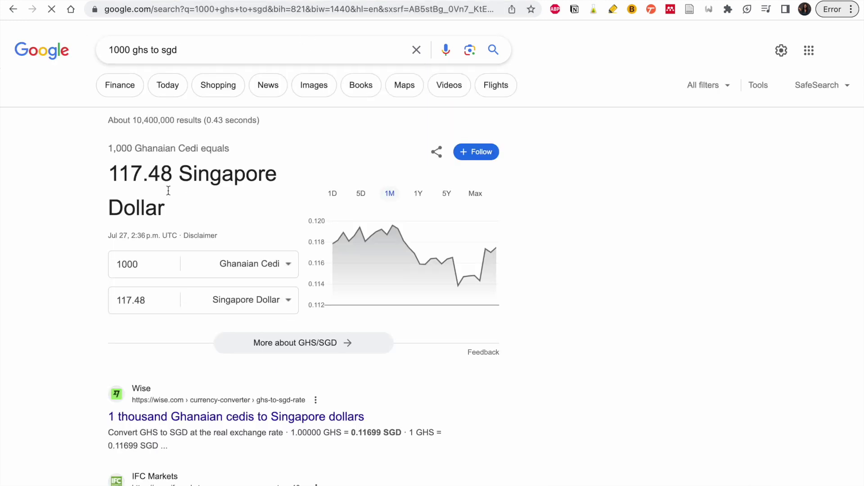
pyautogui.click(164, 296)
pyautogui.moveTo(164, 295); pyautogui.dragTo(84, 298)
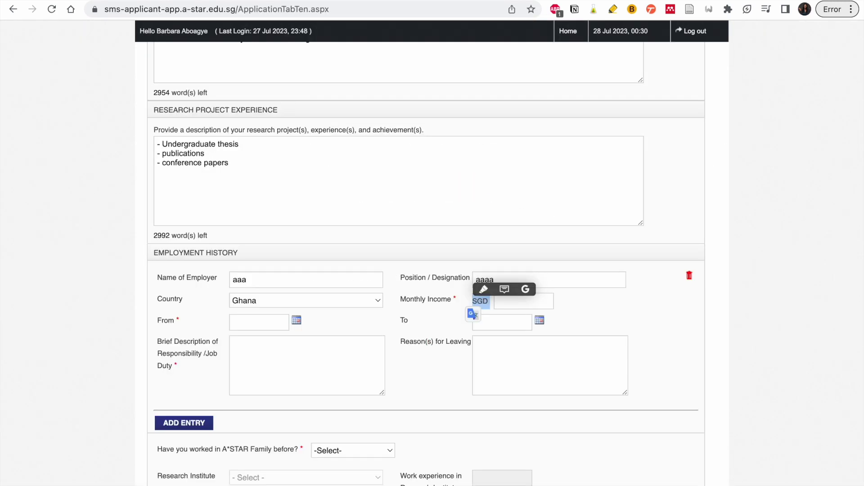
# Enter 200 as the employment entry's monthly income in SGD
pyautogui.click(497, 322)
pyautogui.click(505, 305)
pyautogui.write('200')
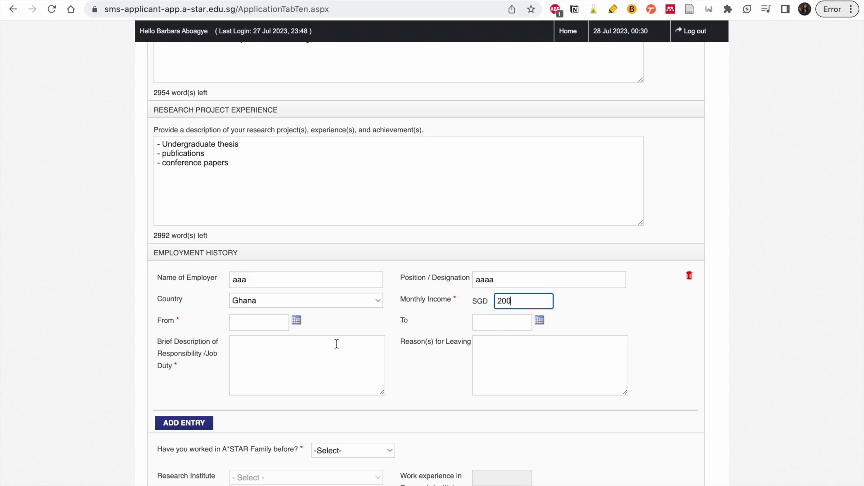
# Set the employment period from 21-Jul-2017 to 31-Jul-2023
pyautogui.click(297, 320)
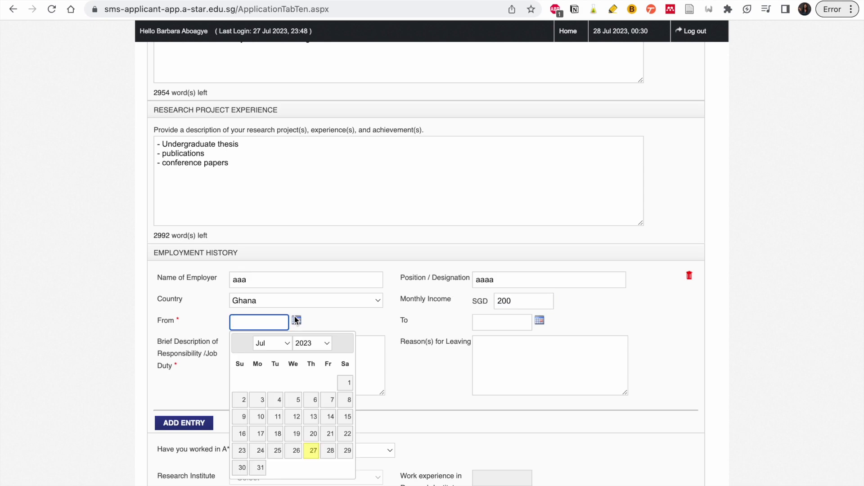
pyautogui.click(306, 344)
pyautogui.click(304, 270)
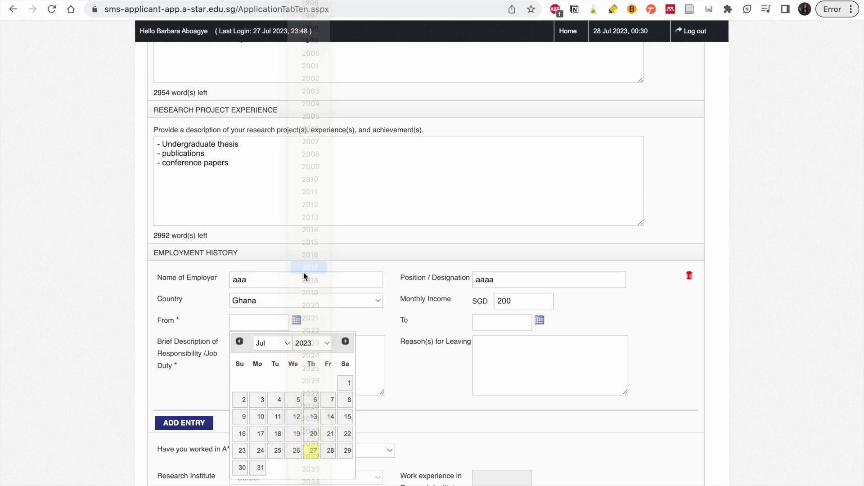
pyautogui.click(325, 433)
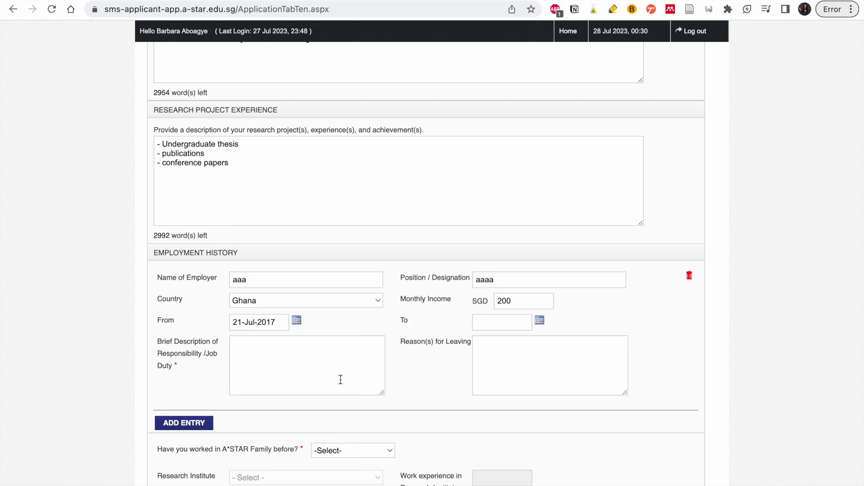
pyautogui.click(539, 320)
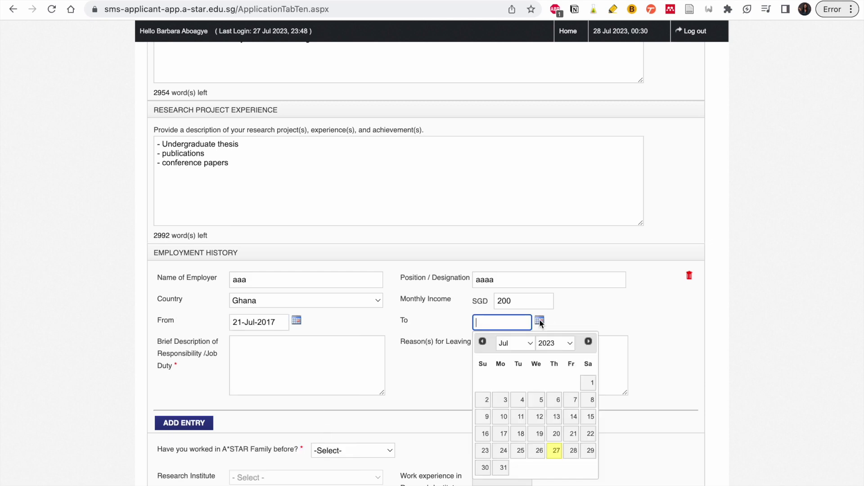
pyautogui.click(503, 467)
# Type placeholder '- ajdfbad' as the brief job description
pyautogui.click(521, 363)
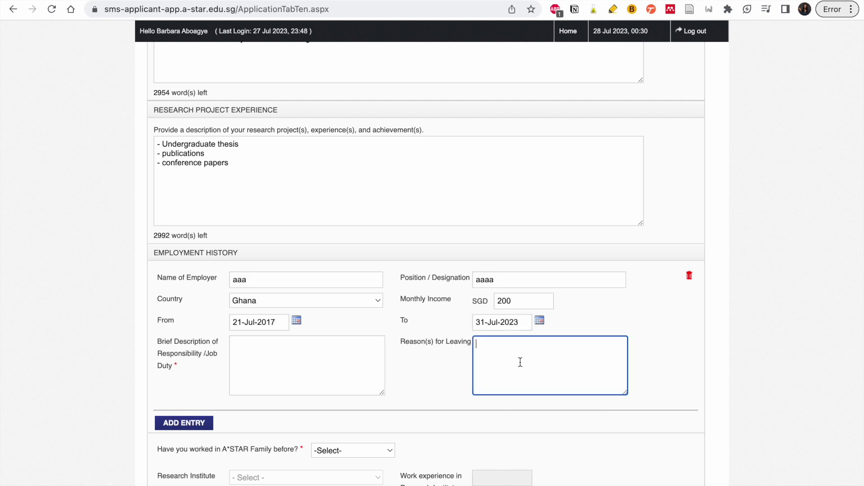
pyautogui.click(308, 363)
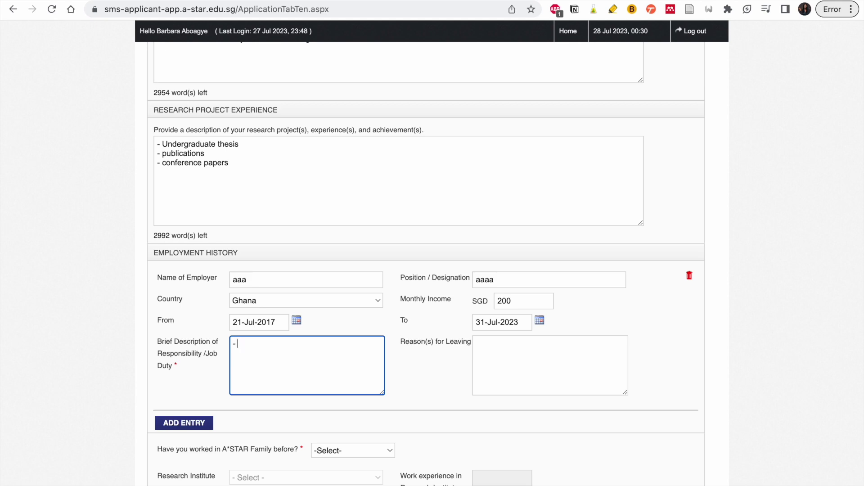
pyautogui.write('- ajdfbadg')
pyautogui.click(525, 363)
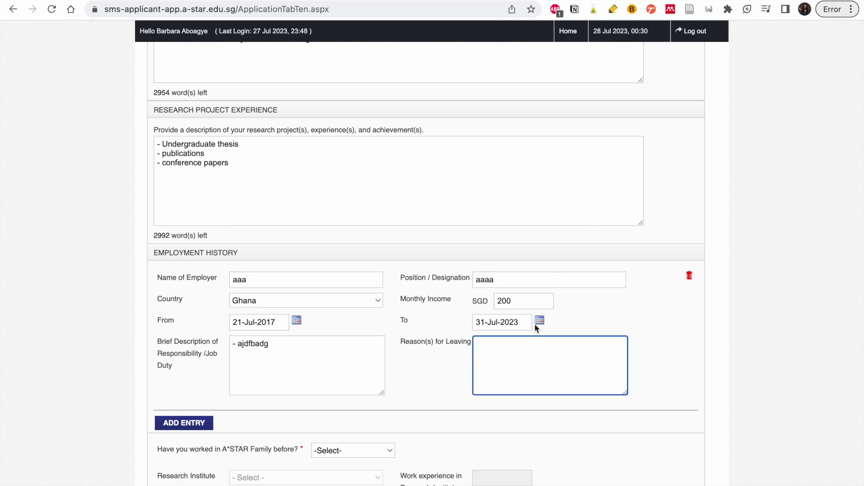
# Answer No to 'Have you worked in A*STAR Family before?' and review the Career page
pyautogui.scroll(-3, 553, 363)
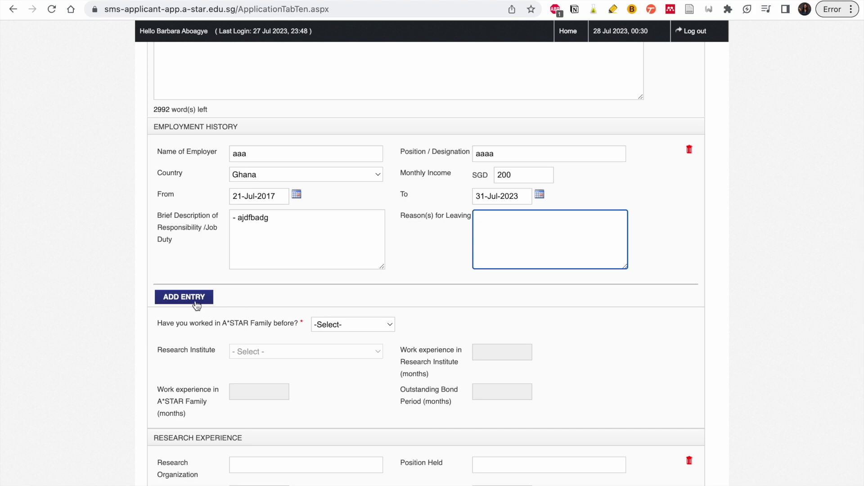
pyautogui.scroll(3, 255, 294)
pyautogui.scroll(-3, 255, 293)
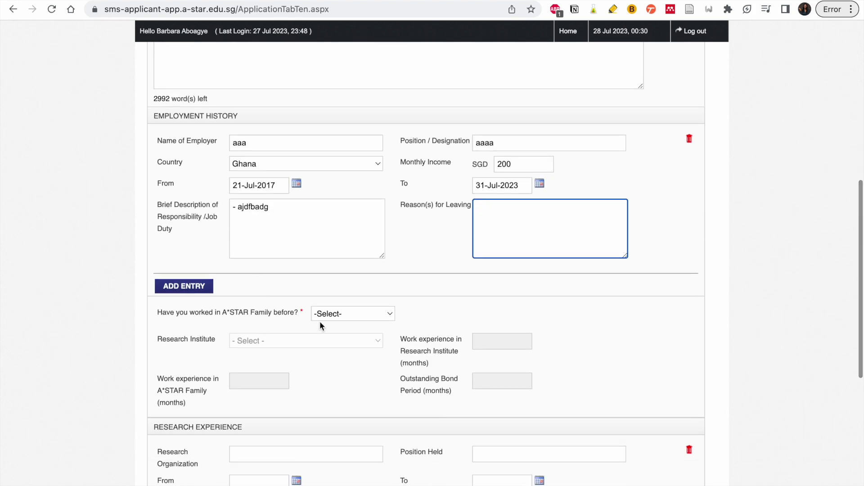
pyautogui.click(353, 316)
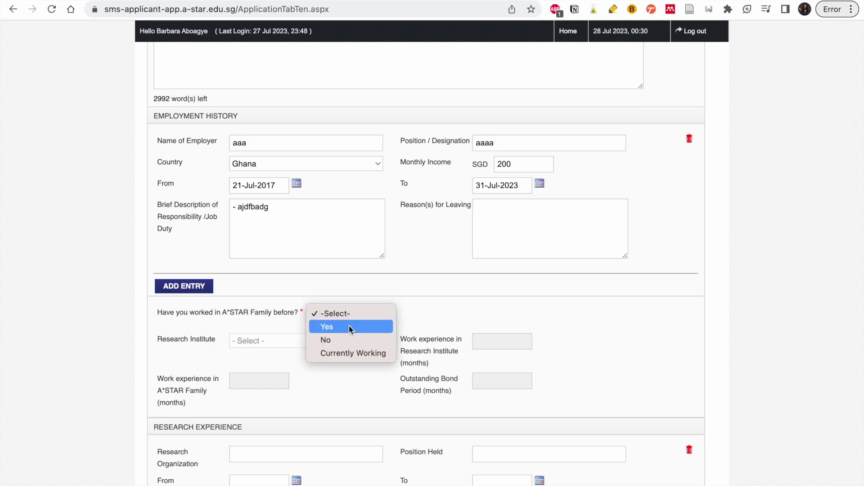
pyautogui.click(344, 340)
pyautogui.scroll(-5, 344, 344)
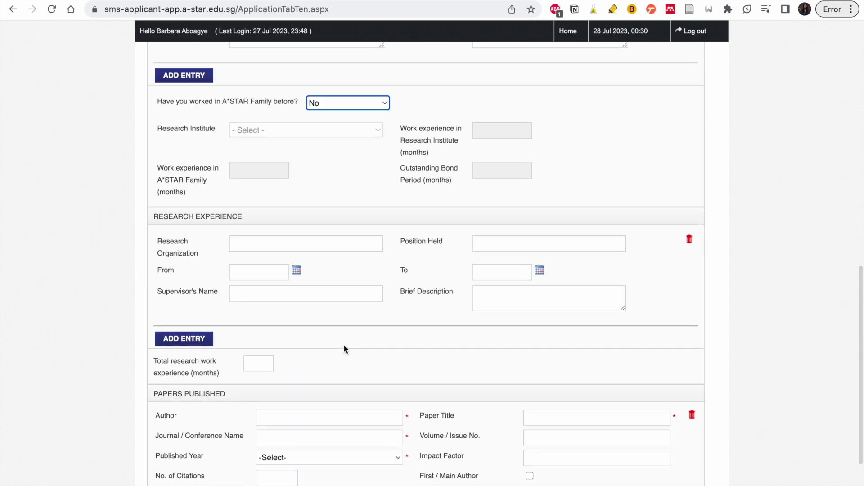
pyautogui.scroll(3, 345, 348)
pyautogui.scroll(7, 344, 349)
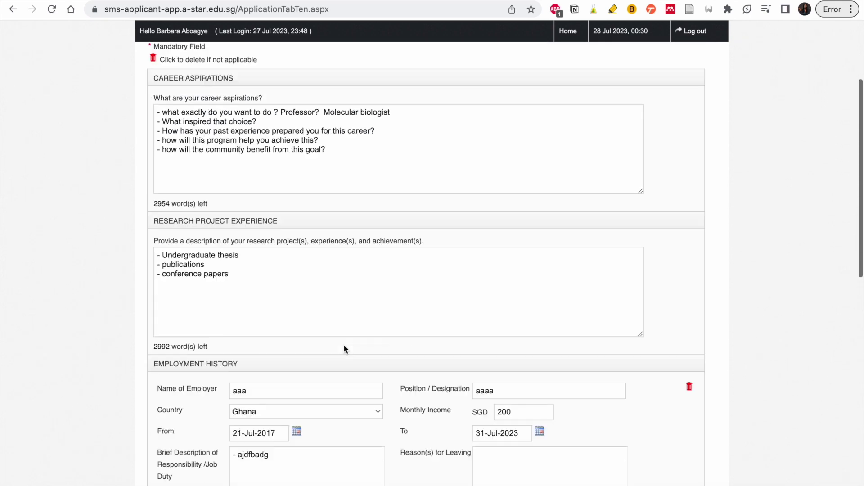
pyautogui.scroll(2, 344, 349)
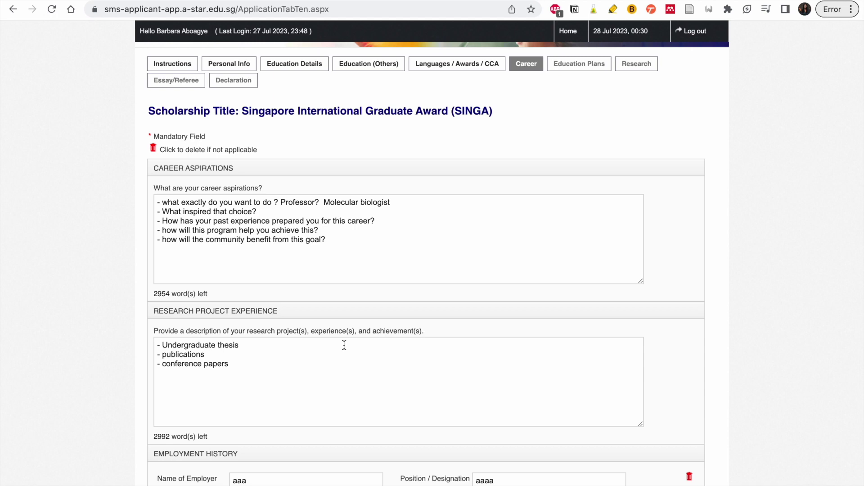
pyautogui.scroll(-10, 344, 345)
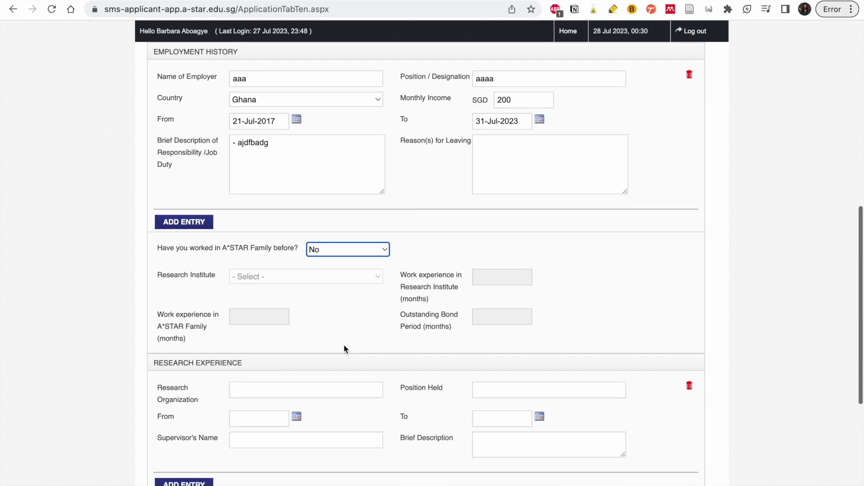
pyautogui.scroll(-2, 344, 350)
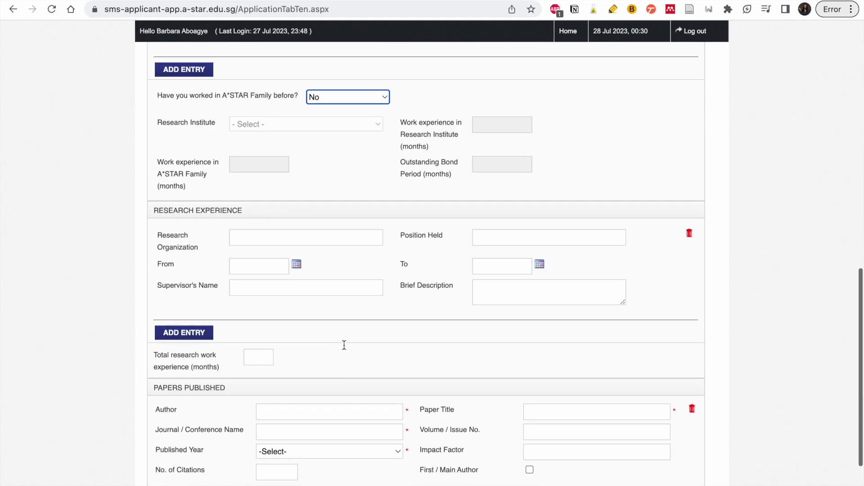
pyautogui.scroll(9, 341, 247)
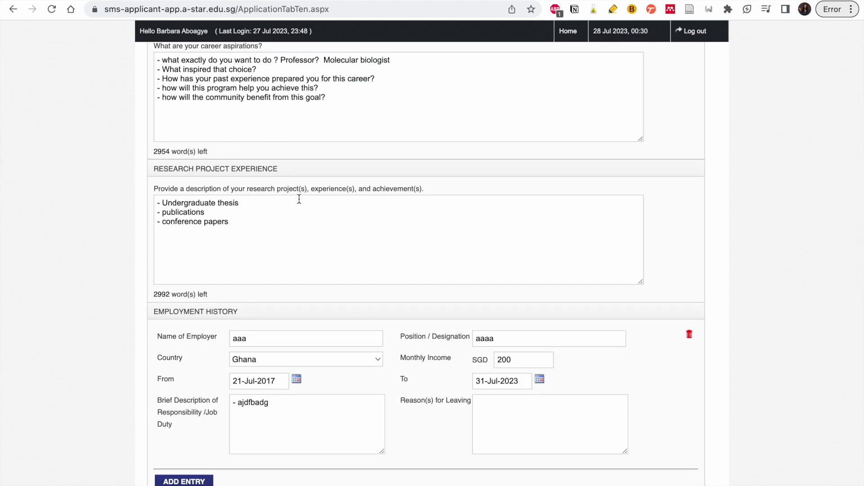
# Append 'experiences - good, bad, what can be improved, what you learnt' to the research project answer
pyautogui.click(251, 213)
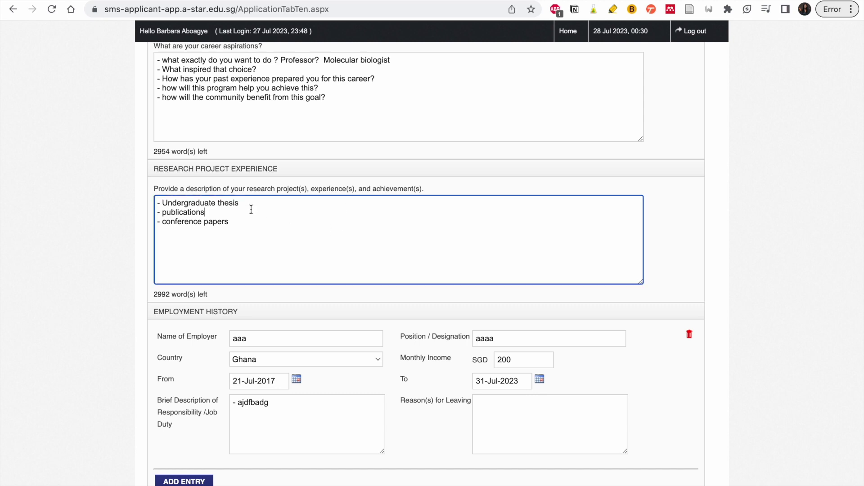
pyautogui.scroll(1, 305, 234)
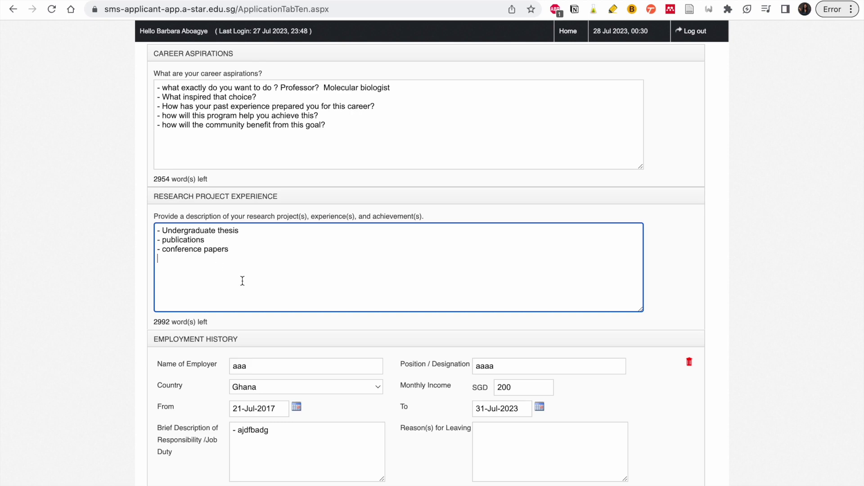
pyautogui.write('periences - good, bad, what can be improved, what you lear')
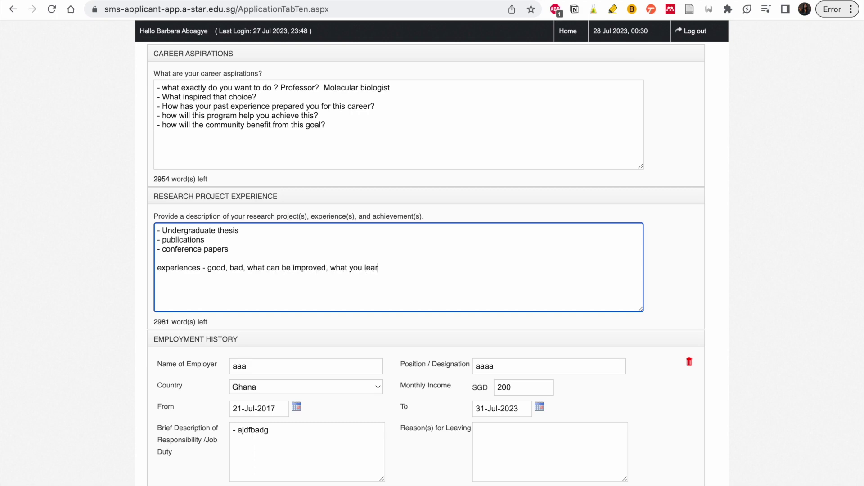
pyautogui.write('nt')
pyautogui.scroll(-8, 425, 261)
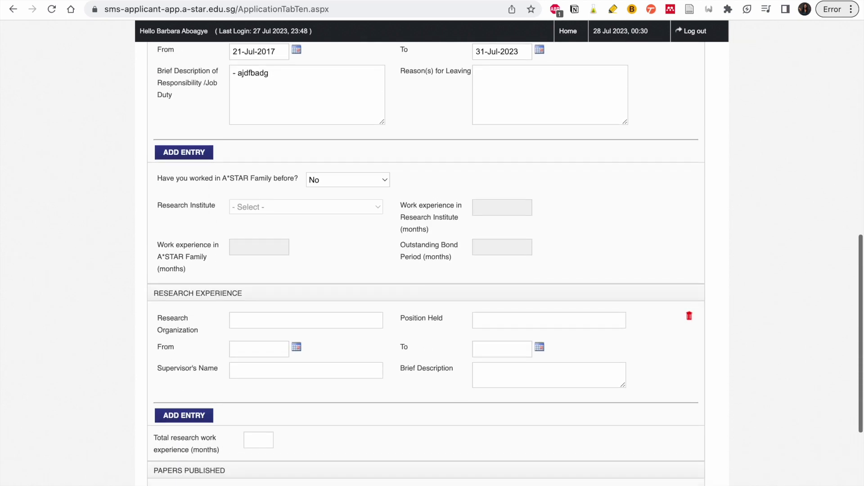
# Delete the empty Papers Published entry and confirm the removal
pyautogui.click(251, 315)
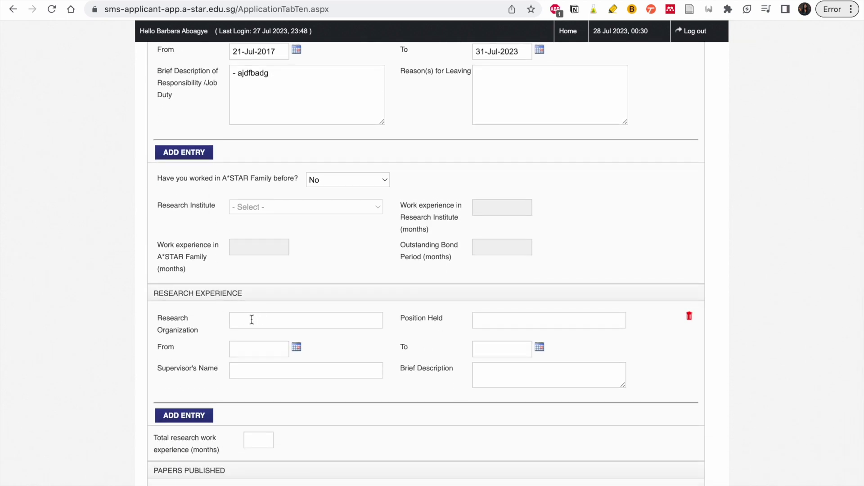
pyautogui.scroll(-3, 251, 319)
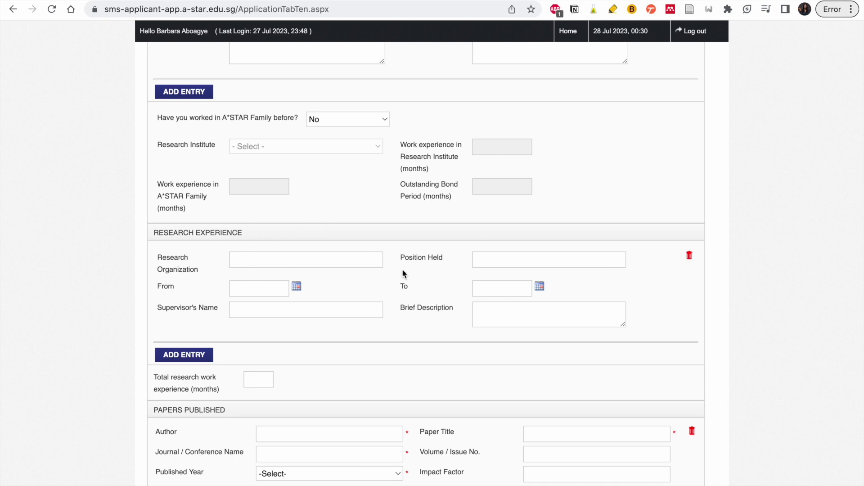
pyautogui.scroll(-2, 402, 269)
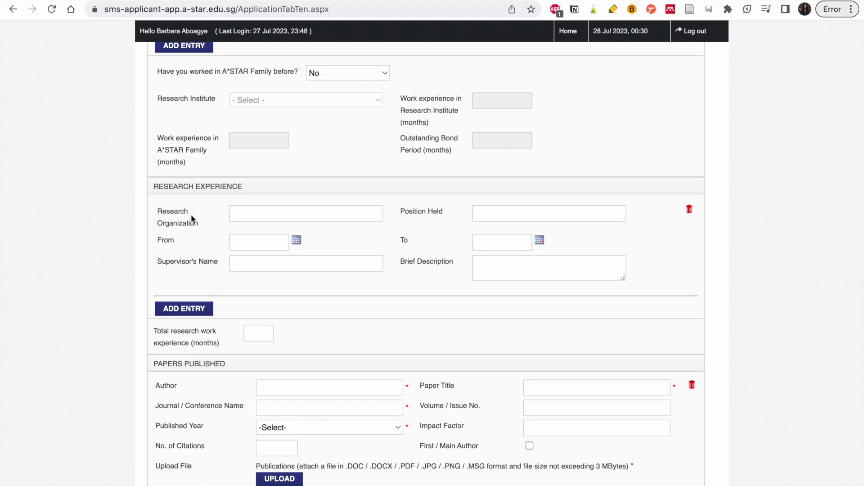
pyautogui.scroll(-2, 191, 214)
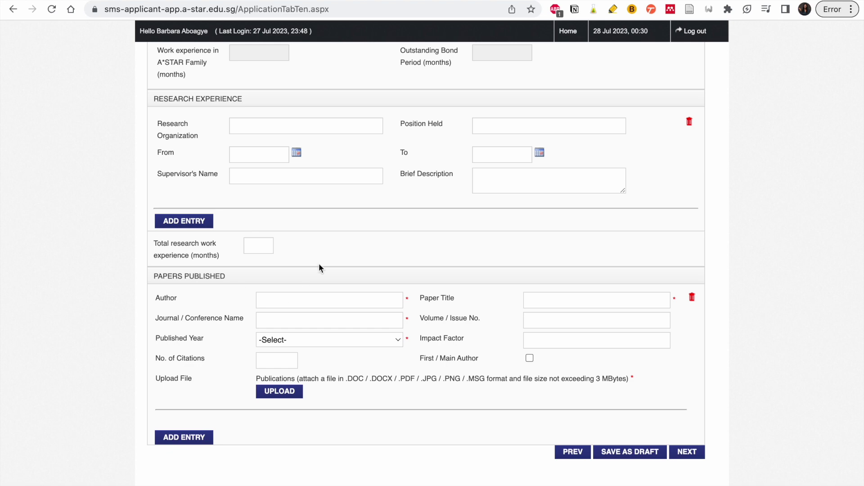
pyautogui.click(299, 300)
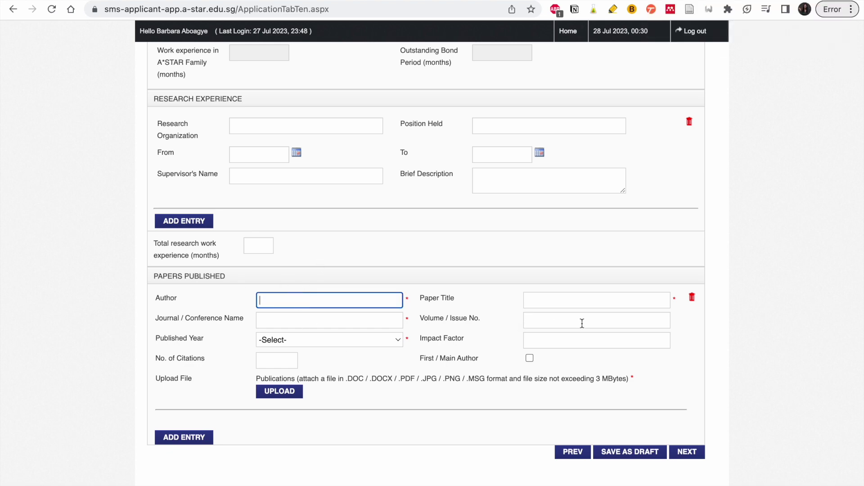
pyautogui.click(692, 299)
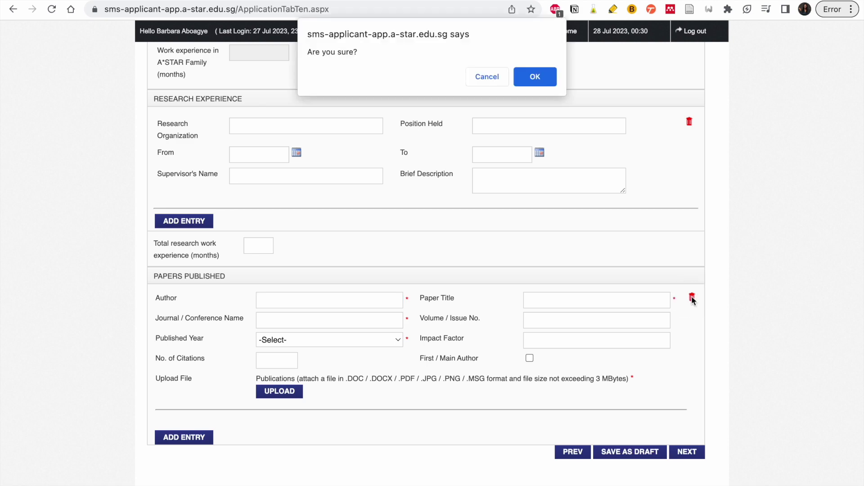
pyautogui.click(534, 83)
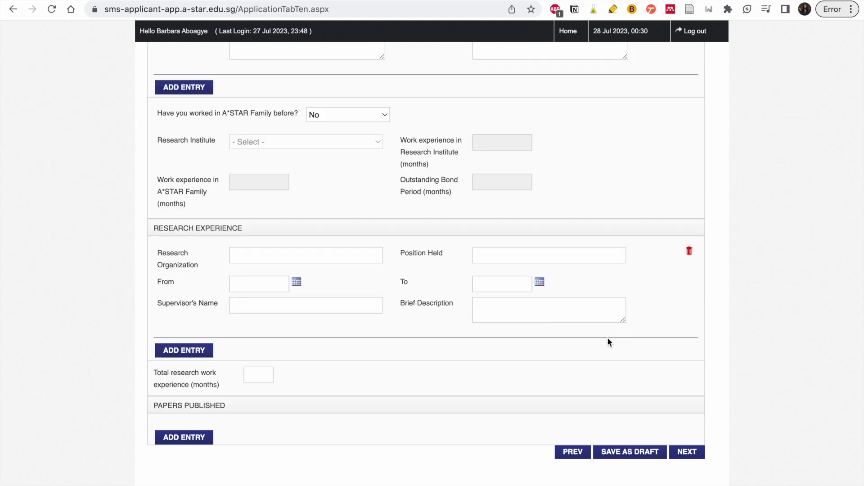
# Move on from the Career page to the Education Plans section
pyautogui.scroll(3, 608, 339)
pyautogui.scroll(-3, 608, 342)
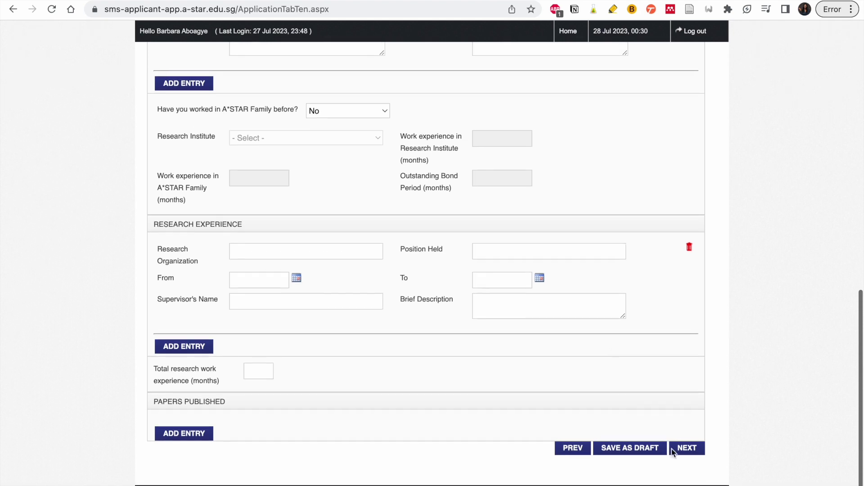
pyautogui.click(688, 451)
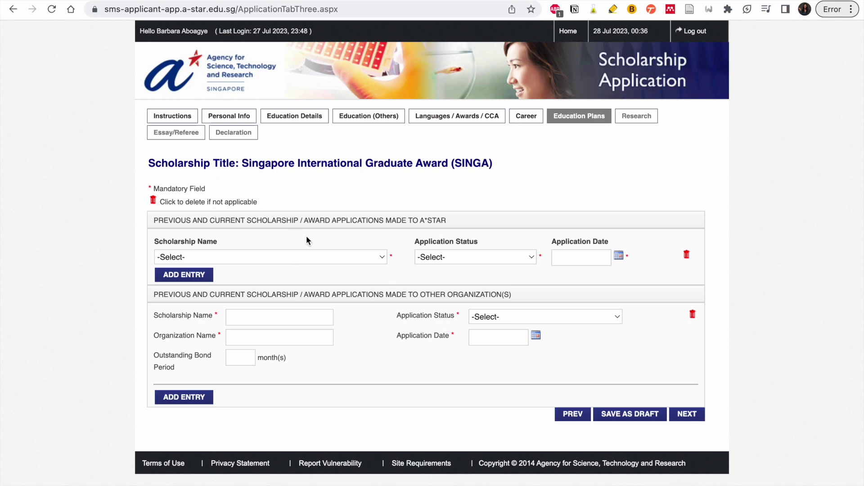
# Choose SINGA as the scholarship name, then delete the previous A*STAR scholarship application entry
pyautogui.click(367, 257)
pyautogui.scroll(-2, 349, 416)
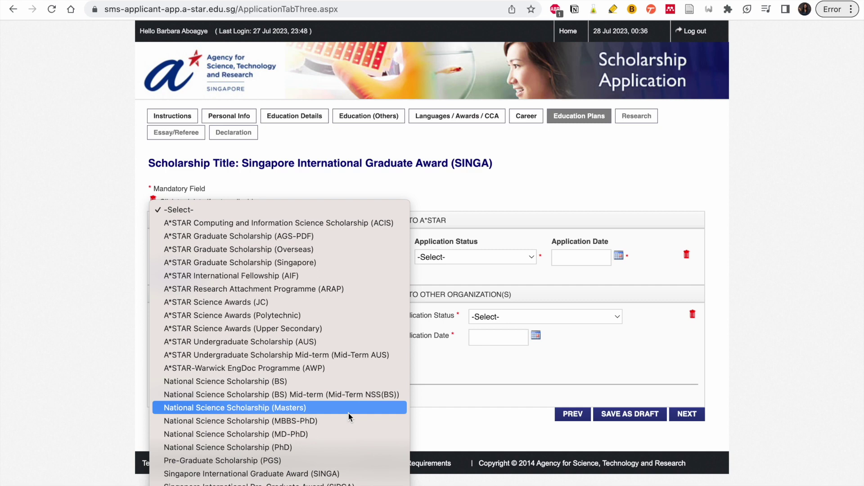
pyautogui.click(330, 478)
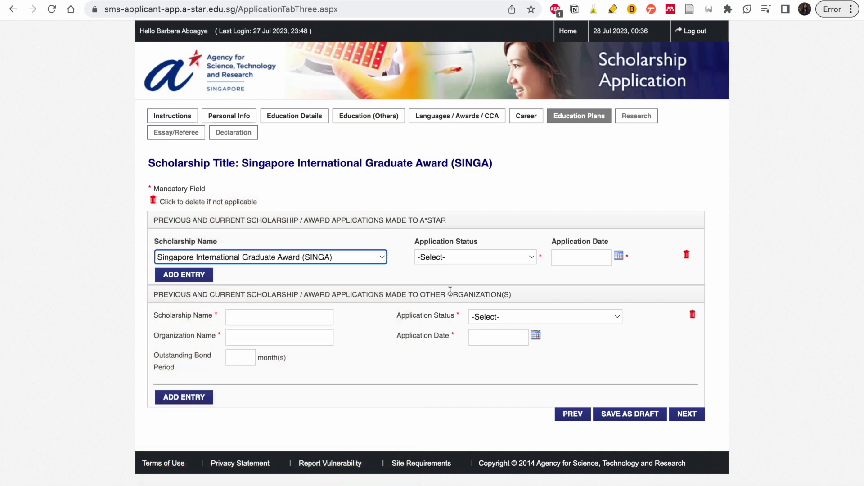
pyautogui.click(453, 258)
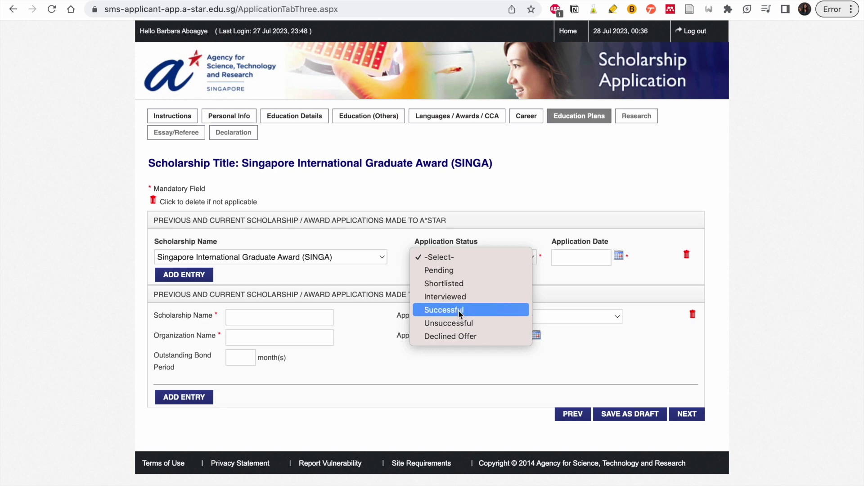
pyautogui.click(479, 227)
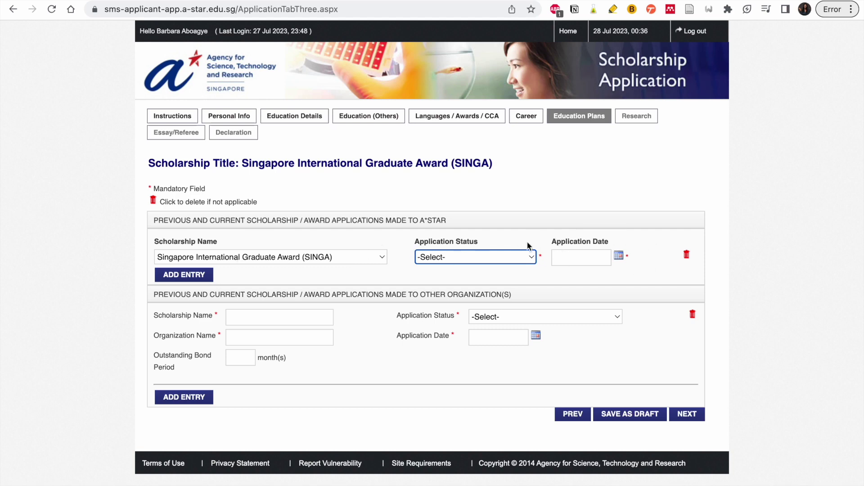
pyautogui.click(686, 255)
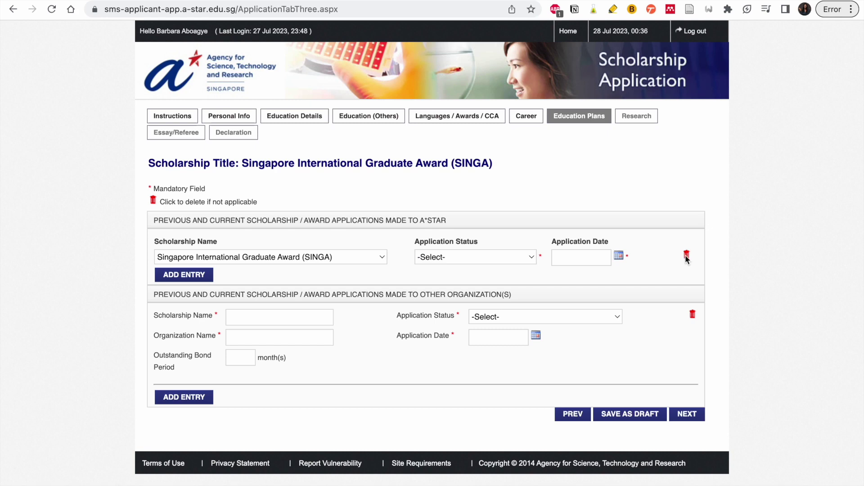
pyautogui.click(532, 82)
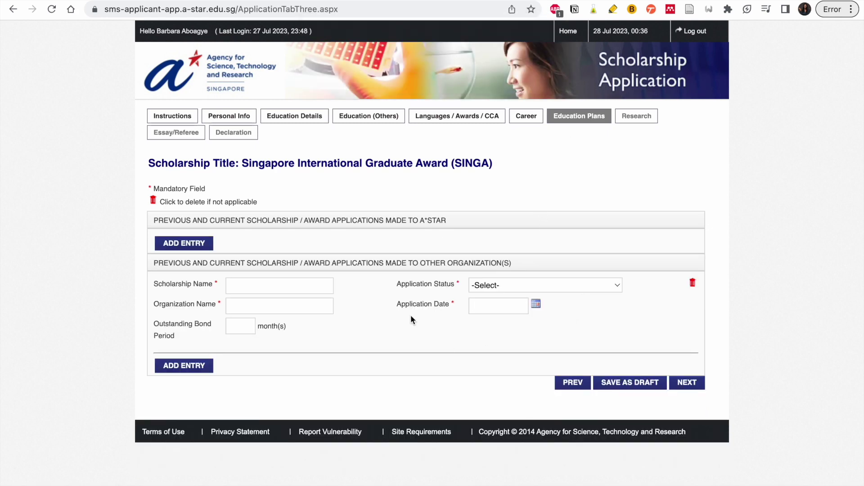
# Enter placeholder scholarship and organisation names and a 12-month outstanding bond period
pyautogui.click(257, 285)
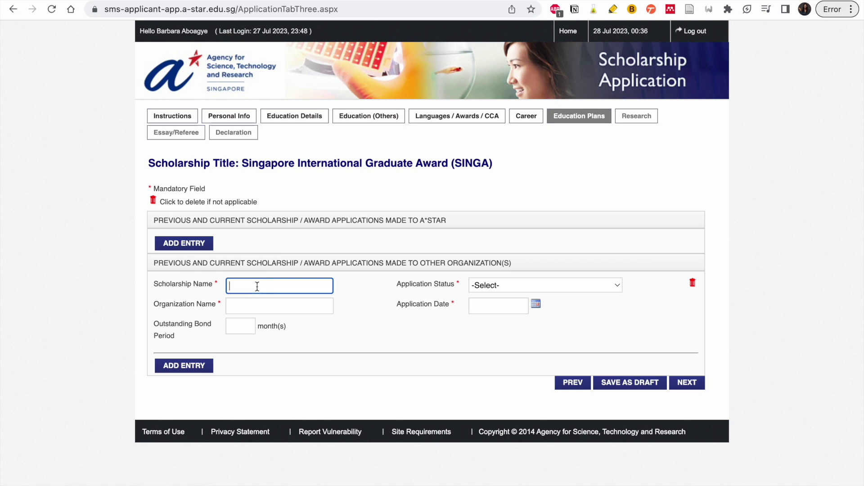
pyautogui.write('vefgth')
pyautogui.click(283, 305)
pyautogui.write('hfhrhe')
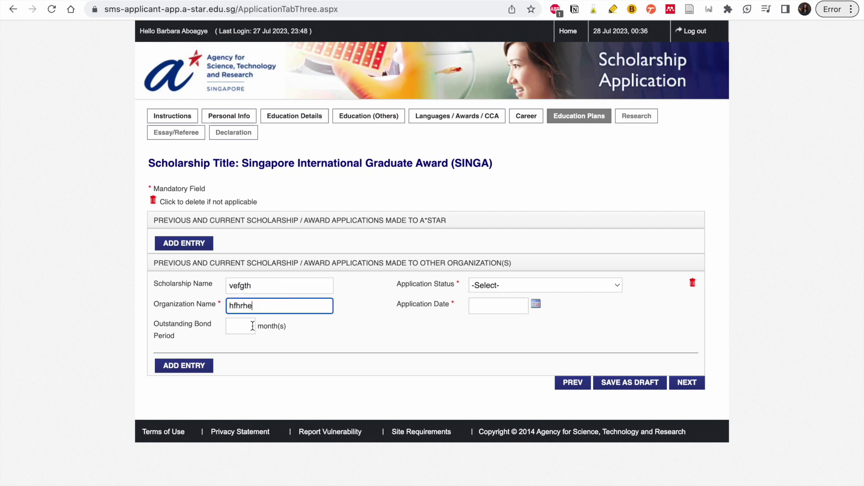
pyautogui.click(244, 330)
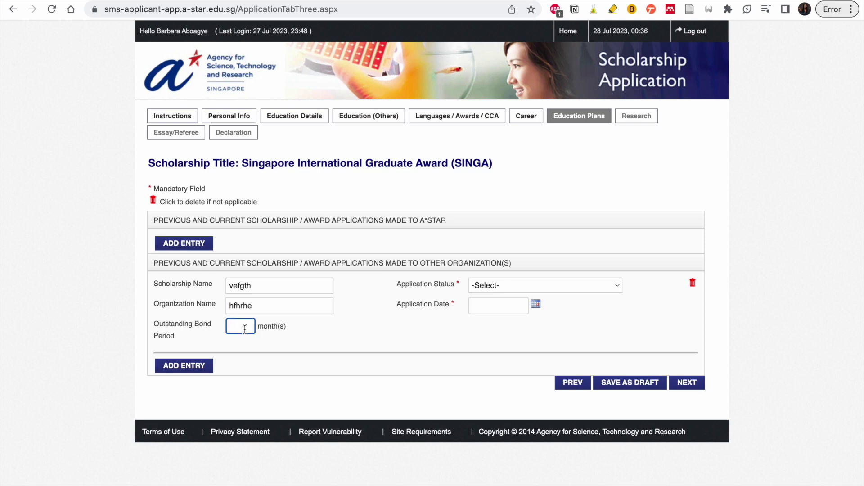
pyautogui.write('12')
# Set the application status to Successful and the date to 13 June 2023, then continue
pyautogui.click(512, 281)
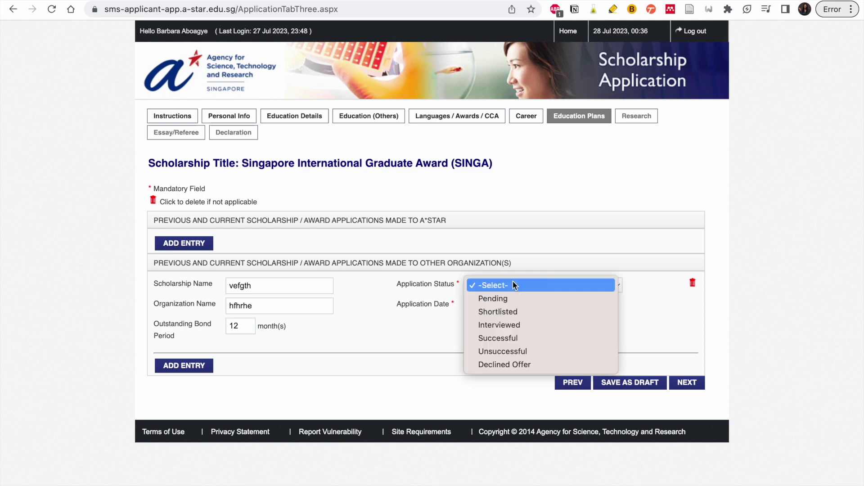
pyautogui.click(509, 338)
pyautogui.click(535, 305)
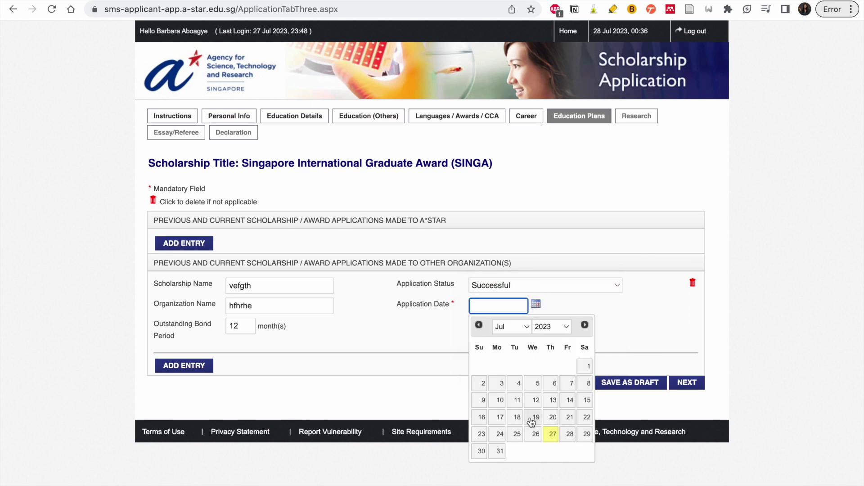
pyautogui.click(479, 325)
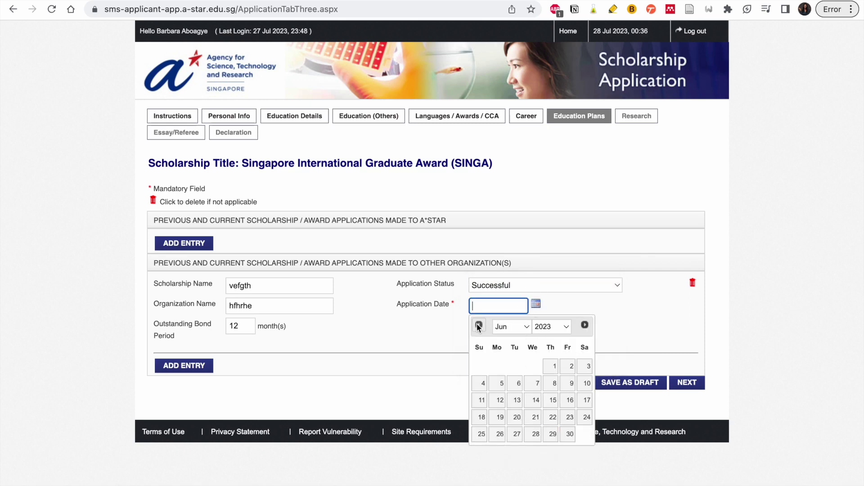
pyautogui.click(517, 401)
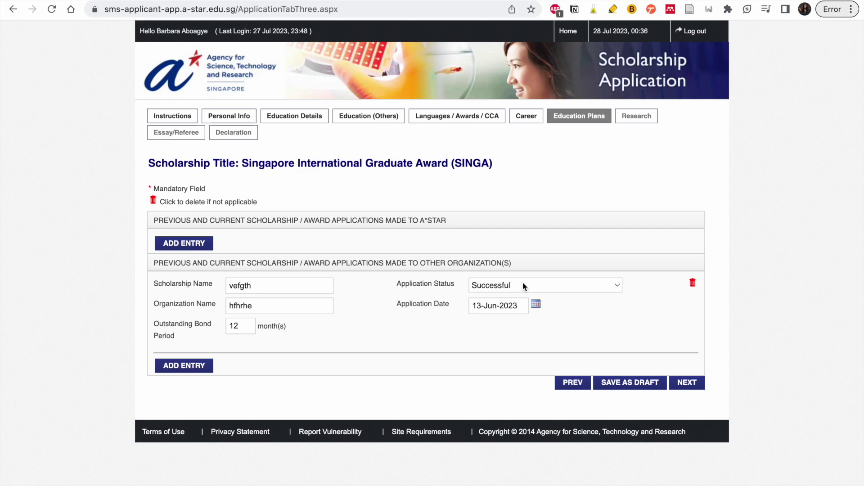
pyautogui.click(523, 285)
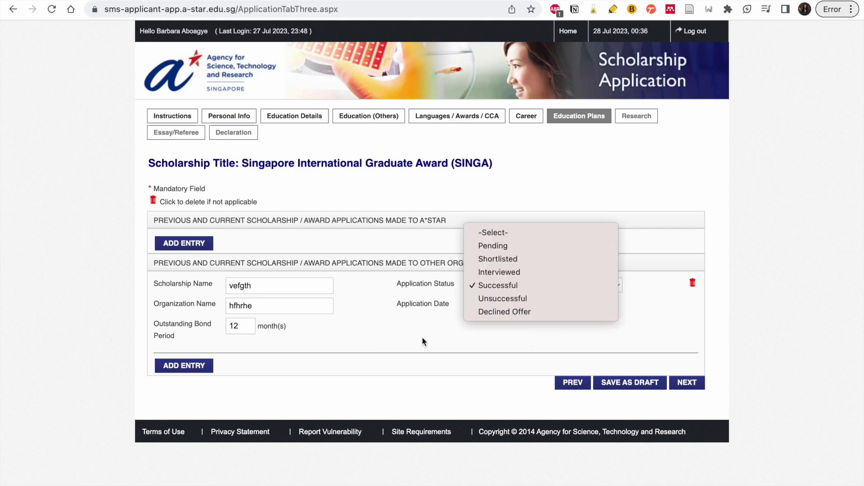
pyautogui.click(432, 319)
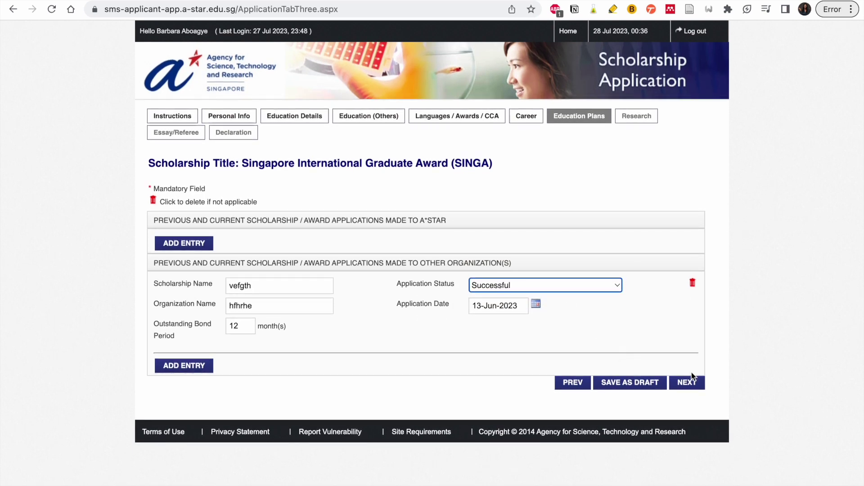
pyautogui.click(695, 386)
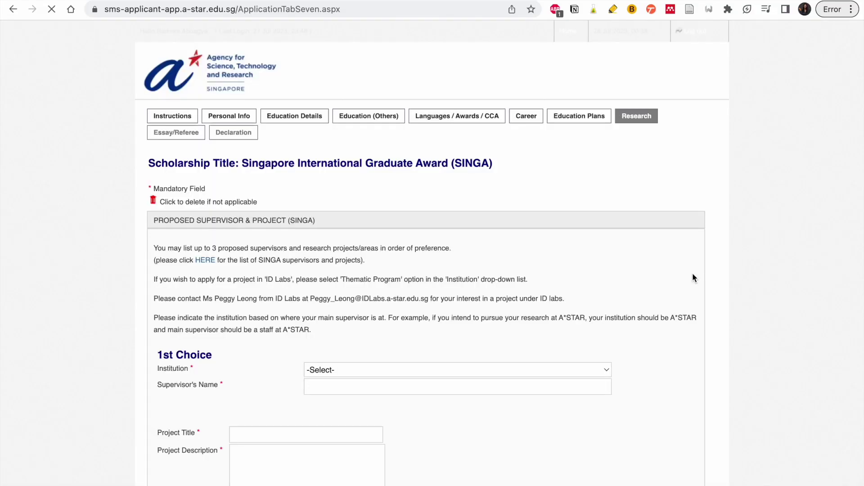
# Open the SINGA supervisors list link in a new tab
pyautogui.scroll(-1, 469, 250)
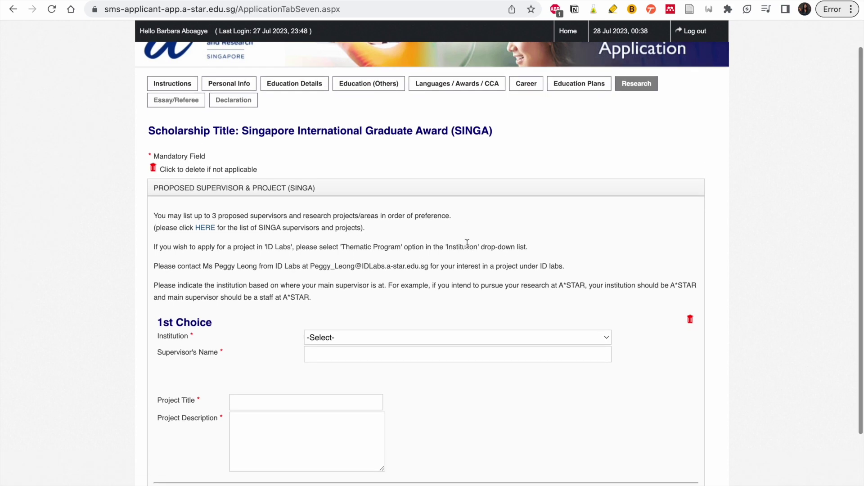
pyautogui.scroll(-3, 468, 244)
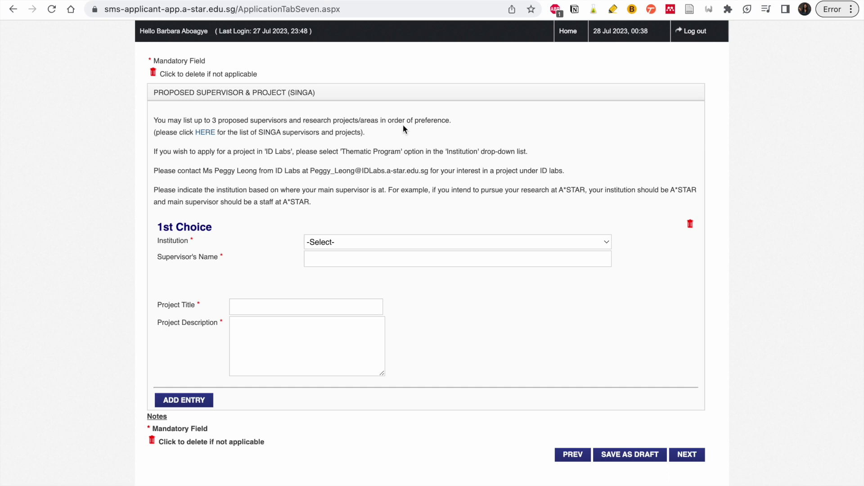
pyautogui.rightClick(204, 131)
pyautogui.click(225, 140)
# Set the 1st-choice institution to A*STAR
pyautogui.click(382, 244)
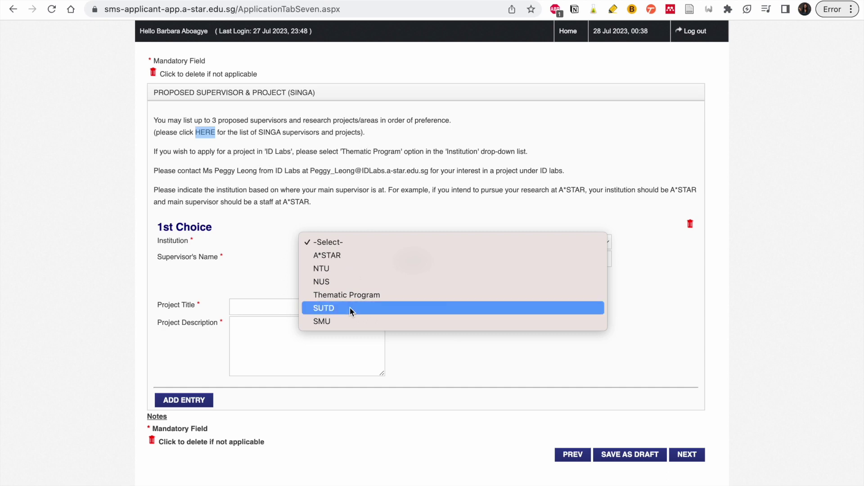
pyautogui.click(345, 253)
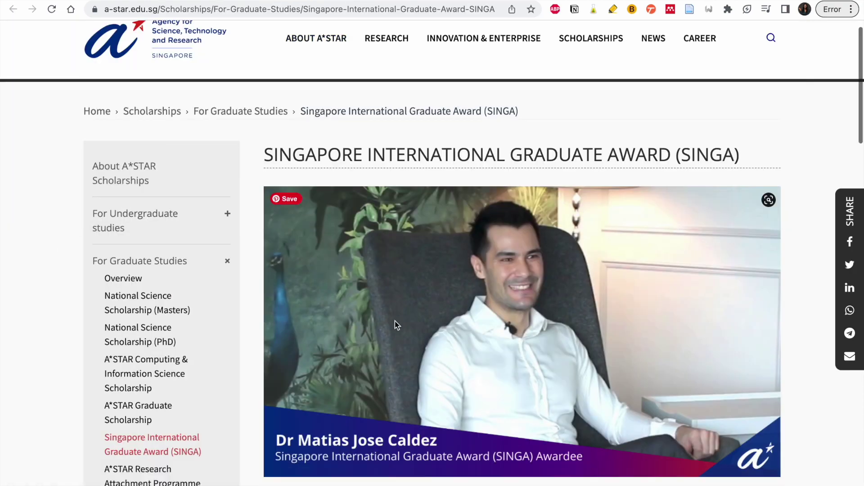
pyautogui.scroll(-6, 395, 320)
pyautogui.scroll(-15, 395, 322)
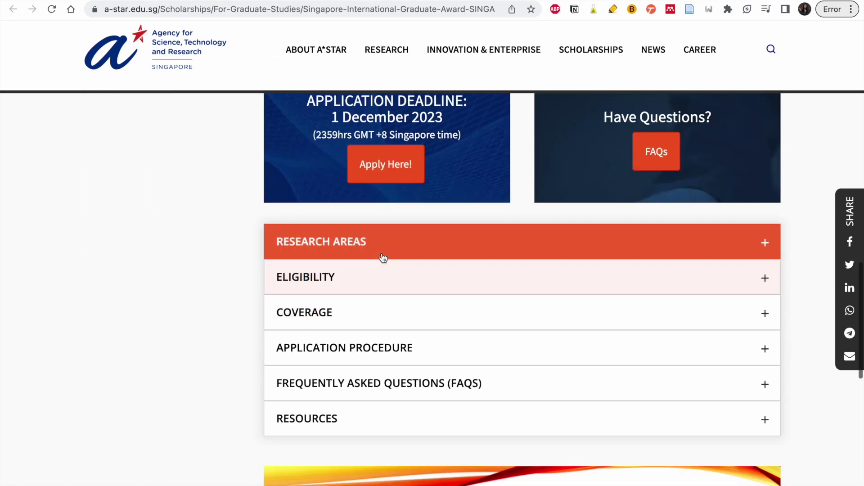
# Open the A*STAR Supervisors and Projects link from Research Areas in a new tab, then return to the form
pyautogui.click(383, 258)
pyautogui.click(365, 244)
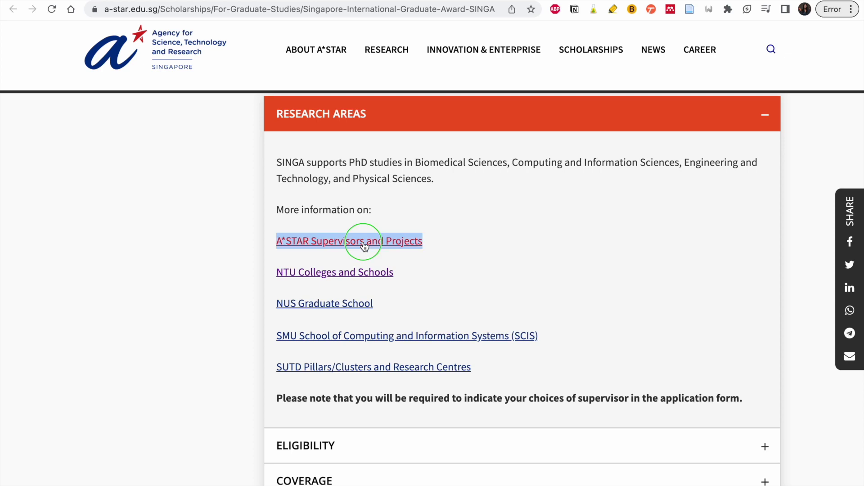
pyautogui.rightClick(365, 244)
pyautogui.click(383, 177)
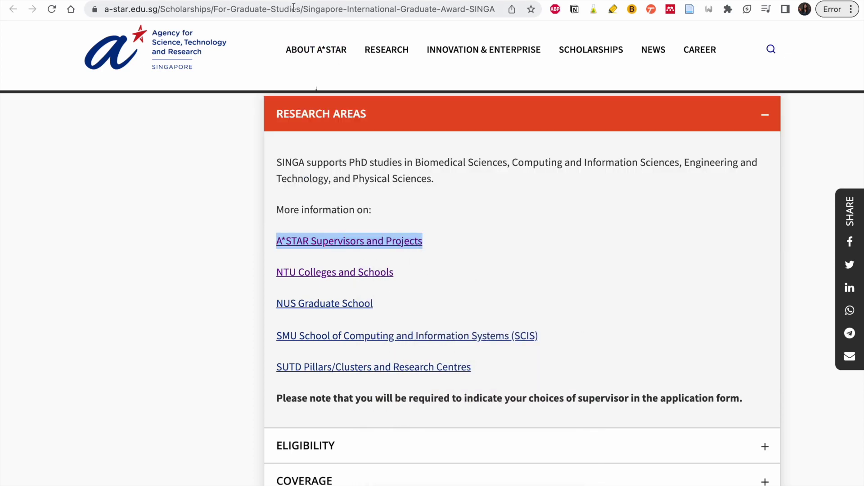
pyautogui.hotkey('ctrl', 'shift', 'Tab')
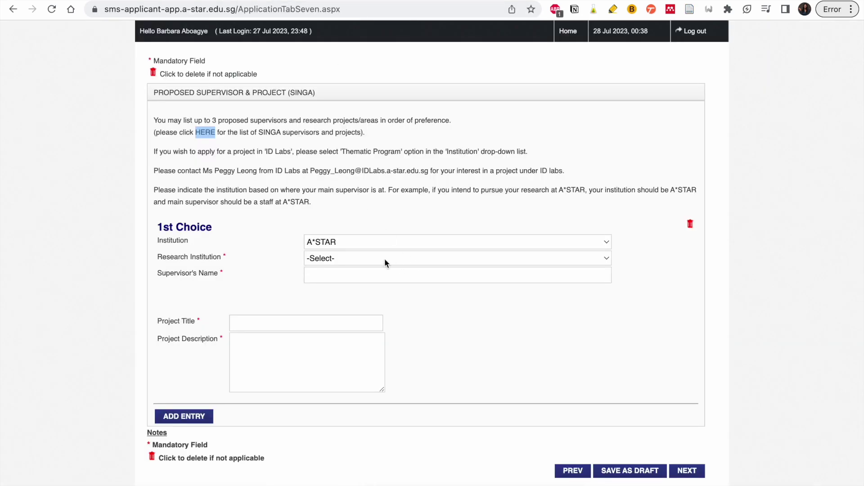
# Choose Data Storage Institute (DSI) as research institution, with supervisor 'aaaa' and project title 'aaaaa'
pyautogui.click(380, 257)
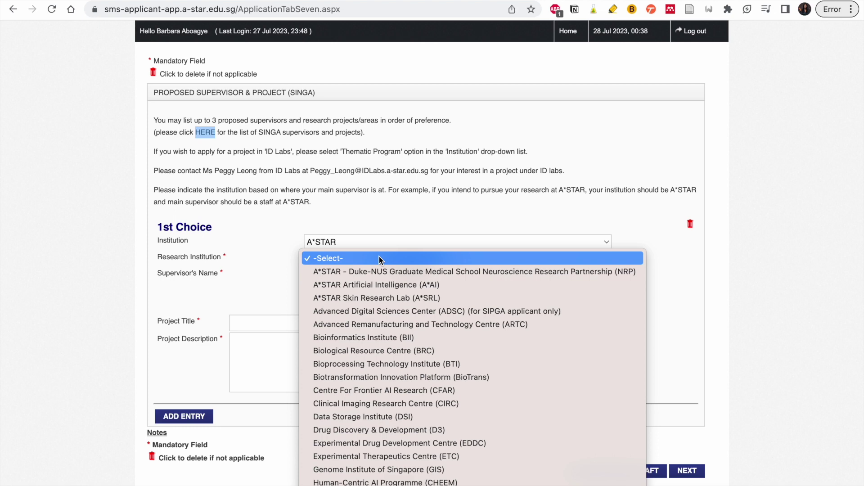
pyautogui.scroll(-3, 385, 272)
pyautogui.click(419, 344)
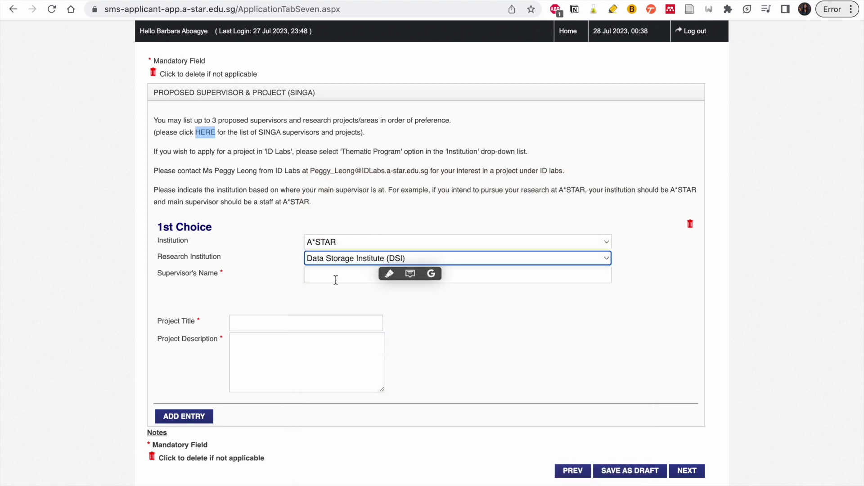
pyautogui.click(335, 272)
pyautogui.write('aaaa')
pyautogui.click(313, 323)
pyautogui.write('aaaaa')
# Fill the project description with filler text and switch to the supervisors and projects page
pyautogui.click(283, 357)
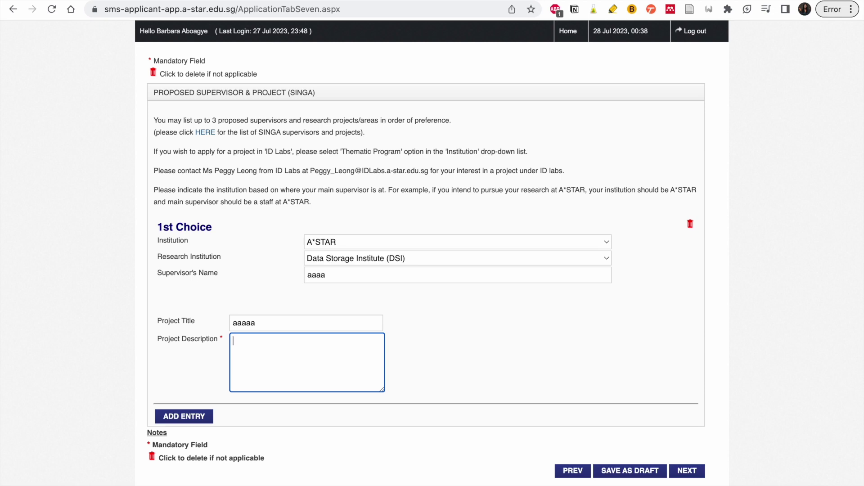
pyautogui.moveTo(378, 483)
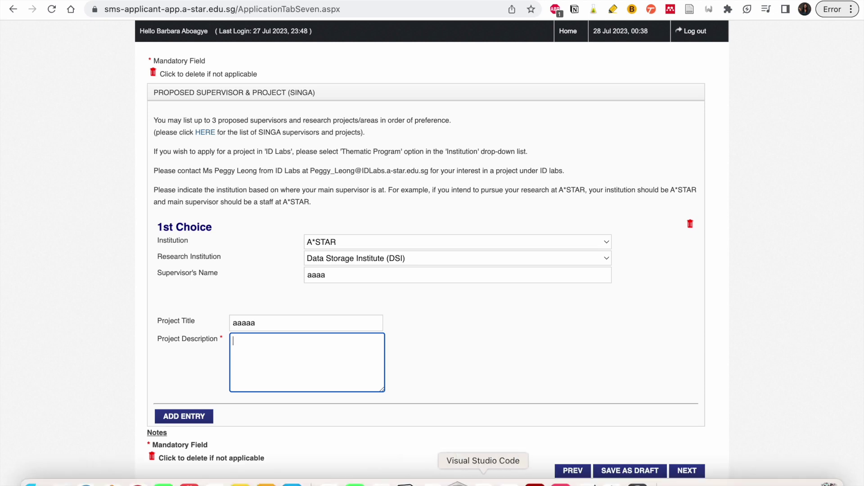
pyautogui.rightClick(504, 480)
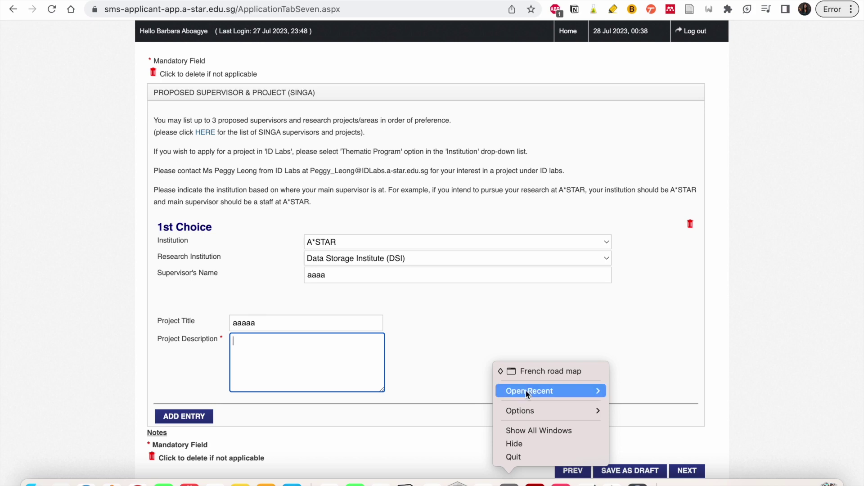
pyautogui.moveTo(526, 391)
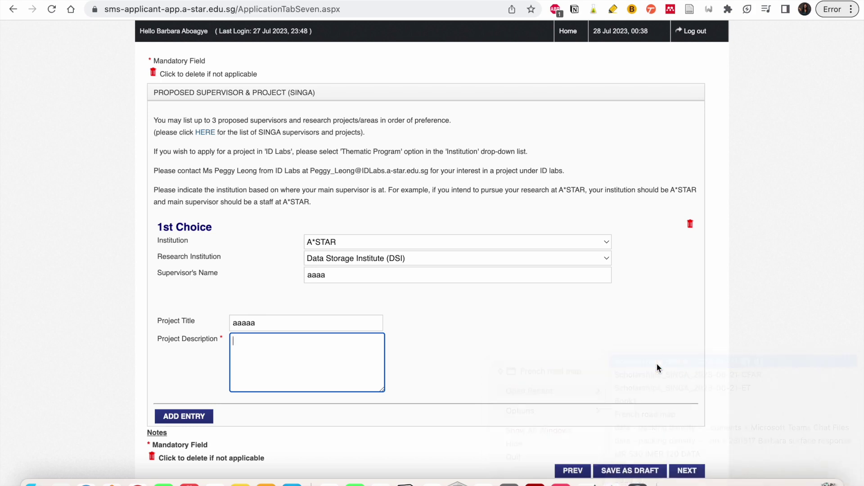
pyautogui.click(657, 364)
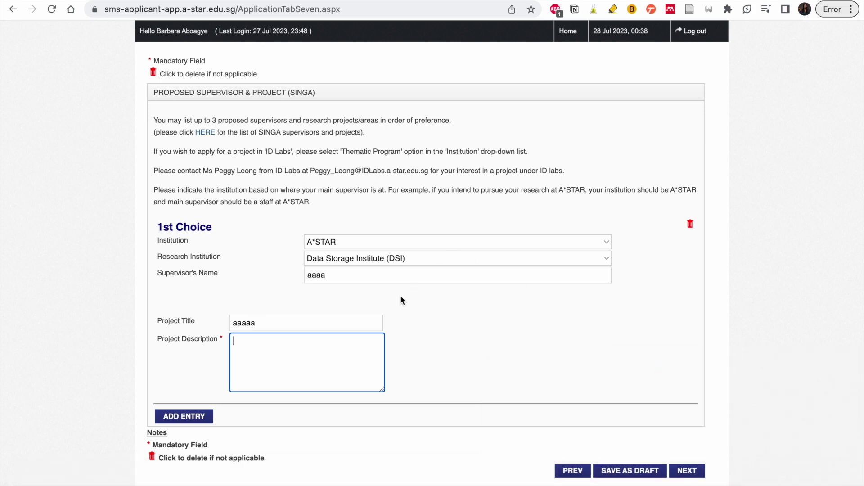
pyautogui.write('hfffgjghfjgf')
pyautogui.scroll(-1, 362, 336)
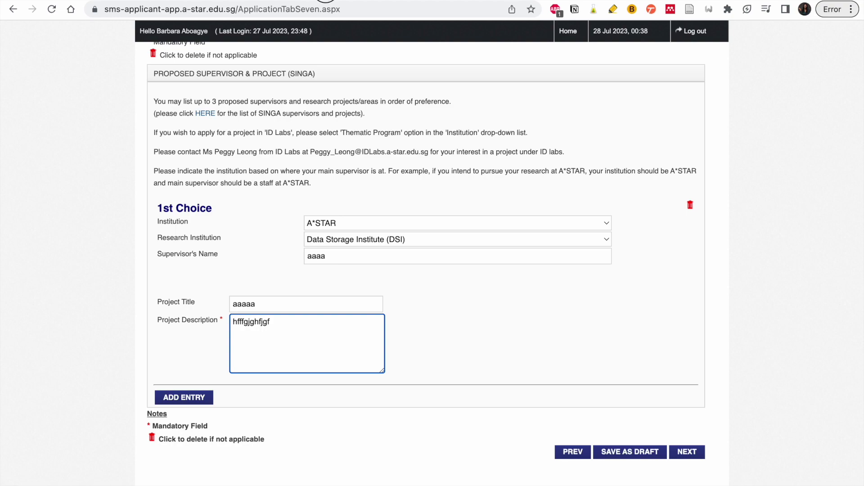
pyautogui.hotkey('ctrl', 'Tab')
pyautogui.hotkey('ctrl', 'Tab')
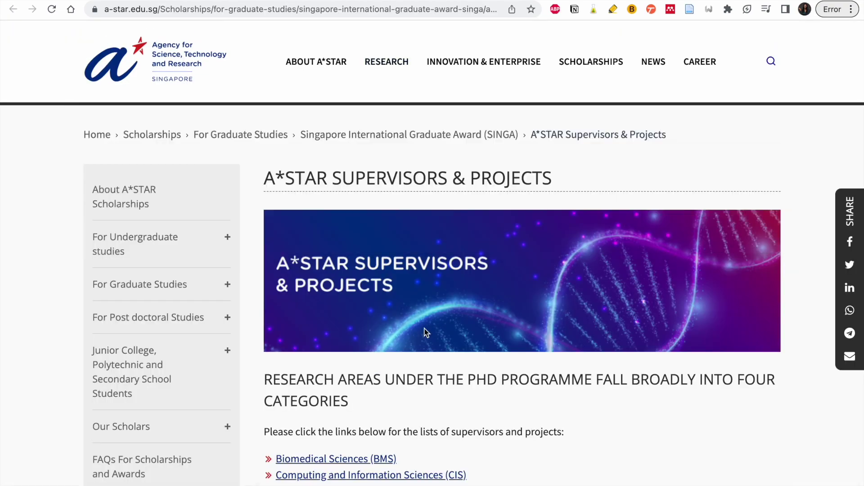
# Download and open the Computing and Information Sciences supervisor list
pyautogui.scroll(-5, 426, 332)
pyautogui.click(335, 217)
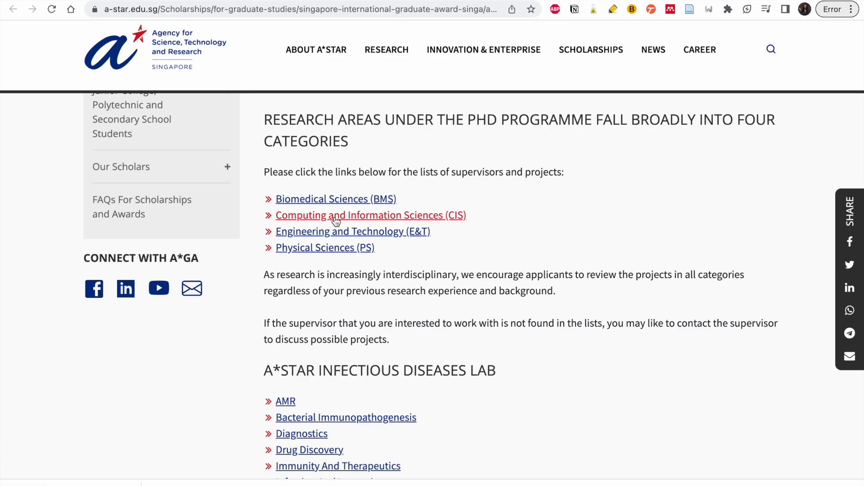
pyautogui.click(83, 483)
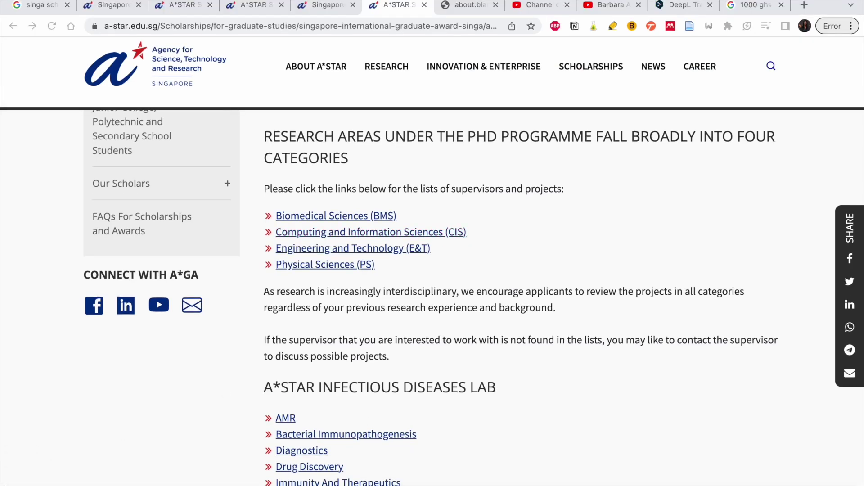
pyautogui.click(315, 6)
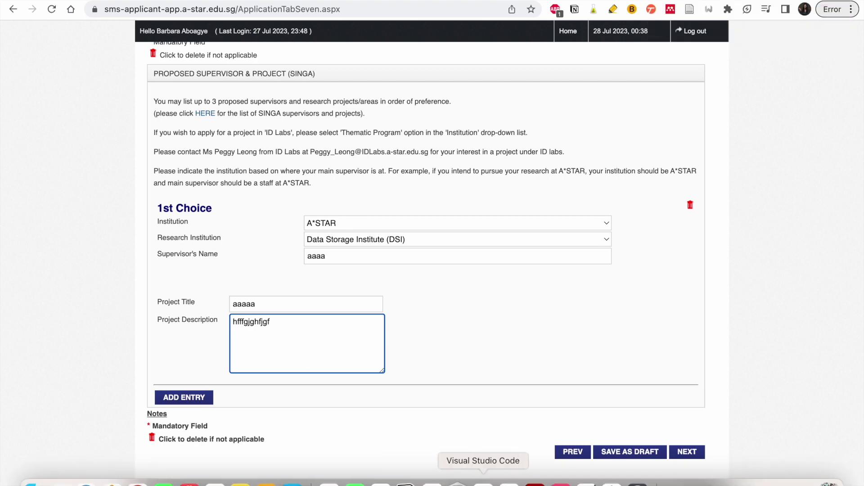
pyautogui.click(509, 484)
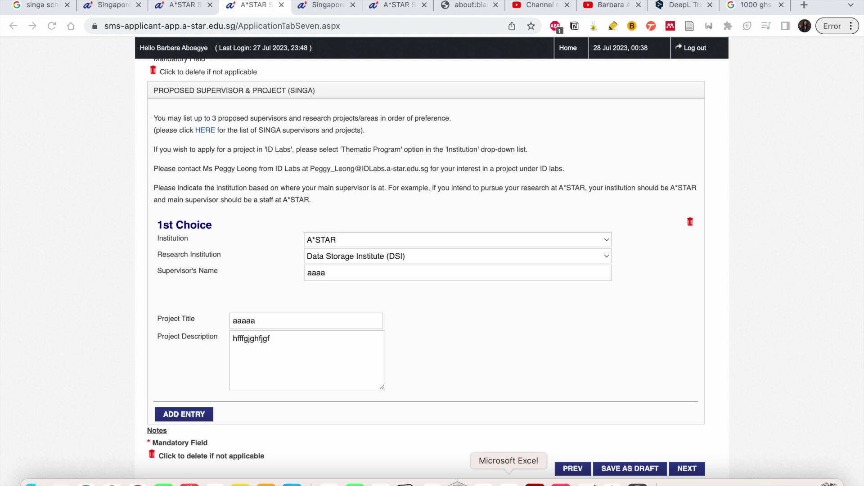
pyautogui.rightClick(509, 485)
pyautogui.click(164, 446)
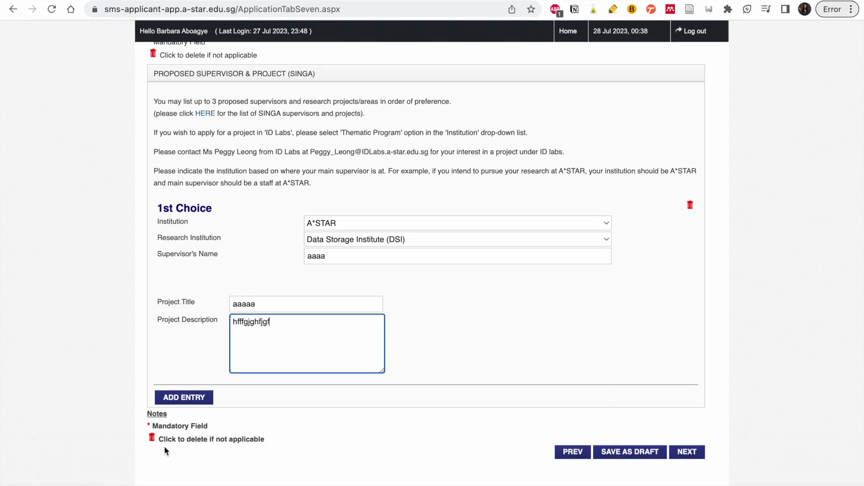
pyautogui.scroll(5, 164, 446)
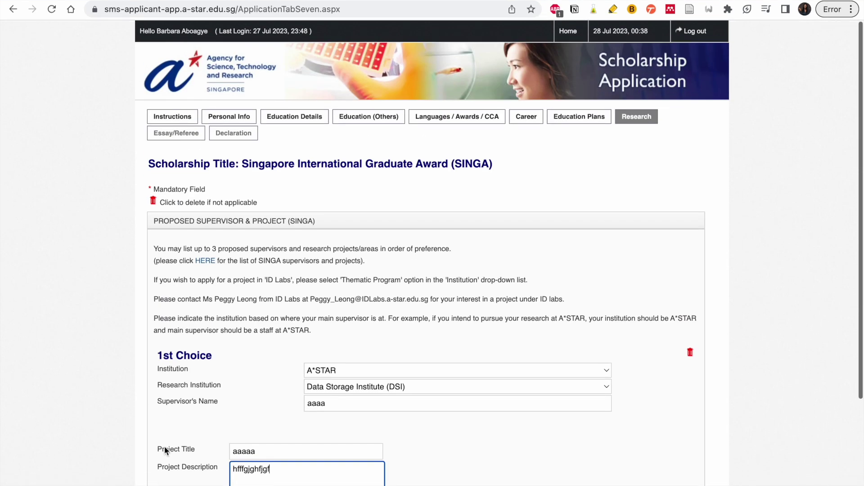
pyautogui.scroll(-5, 164, 446)
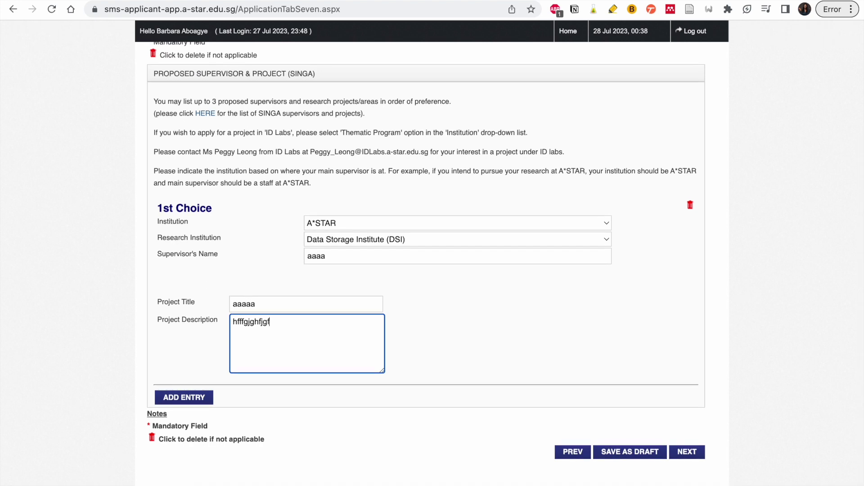
pyautogui.moveTo(59, 485)
pyautogui.click(337, 2)
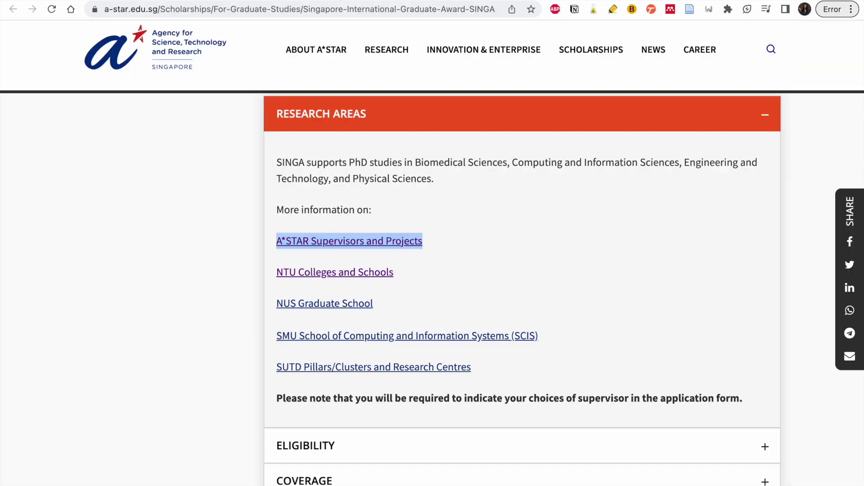
pyautogui.click(398, 1)
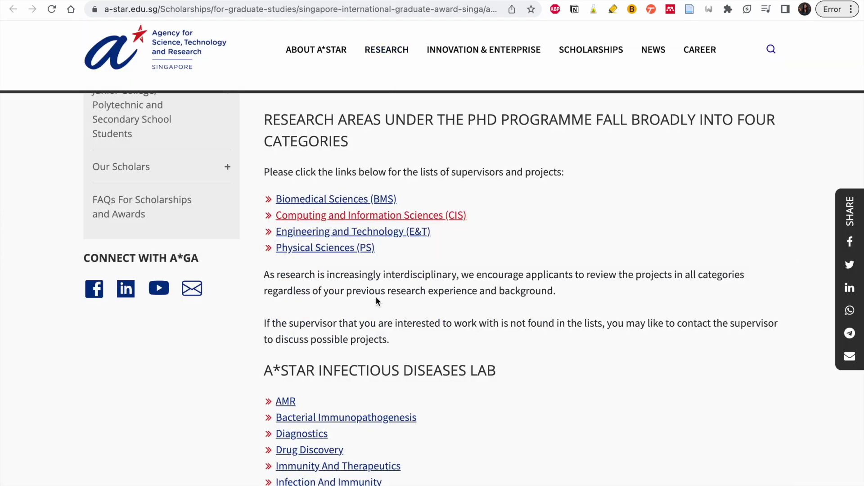
# Download and open the Physical Sciences (PS) supervisor list, then return to the SINGA page
pyautogui.click(361, 251)
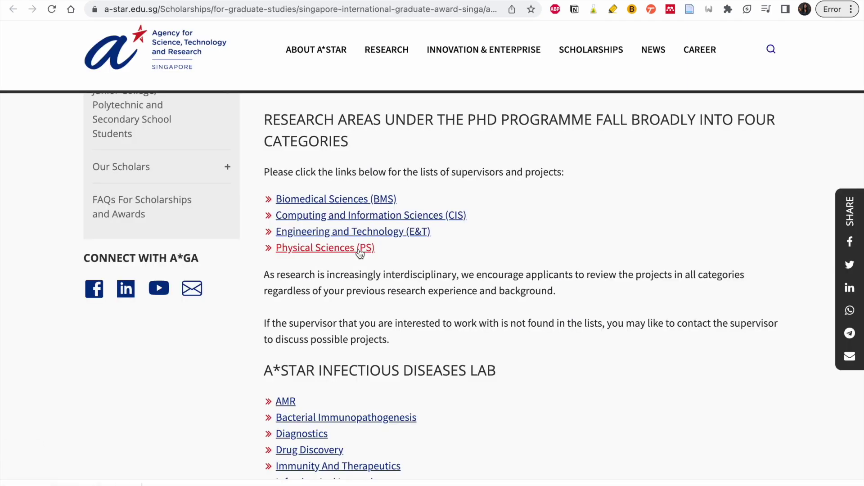
pyautogui.click(128, 485)
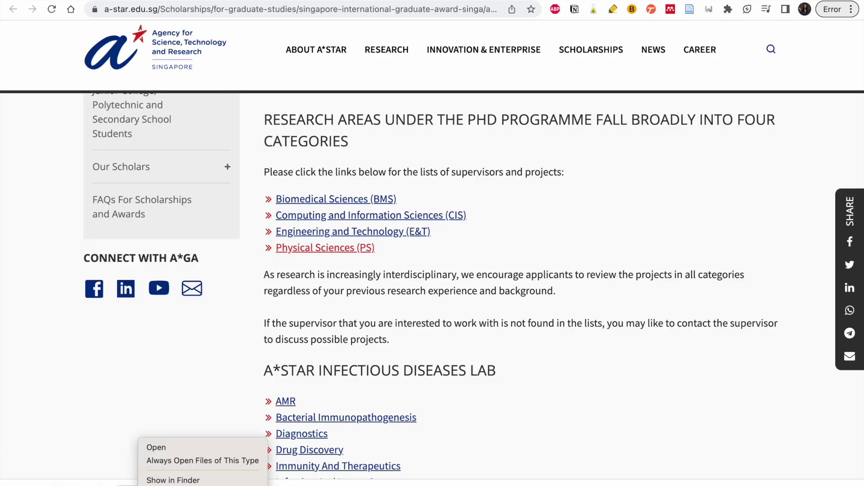
pyautogui.click(145, 451)
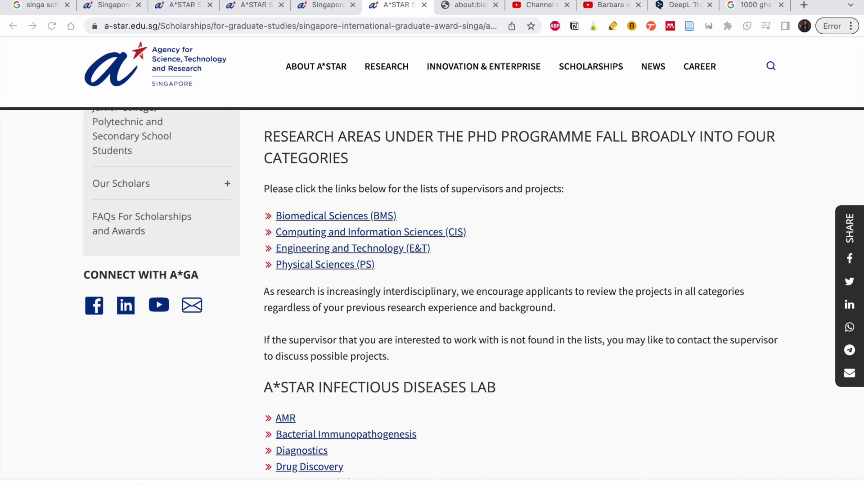
pyautogui.click(316, 6)
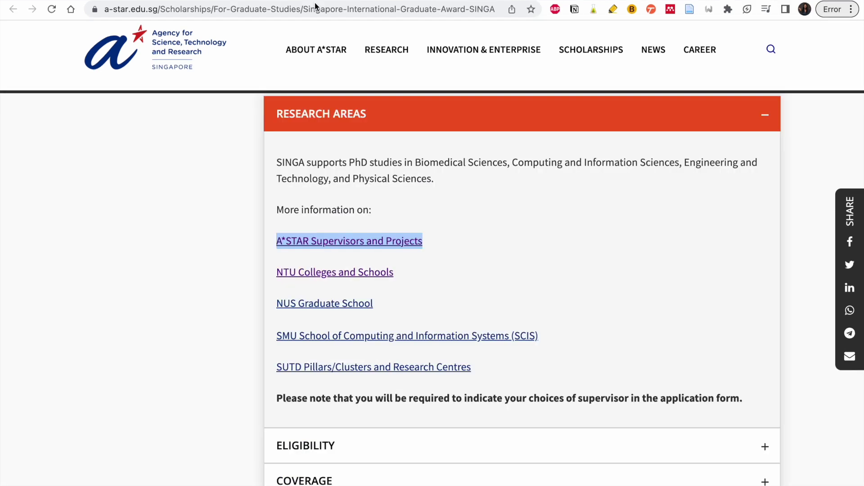
pyautogui.hotkey('ctrl', 'Tab')
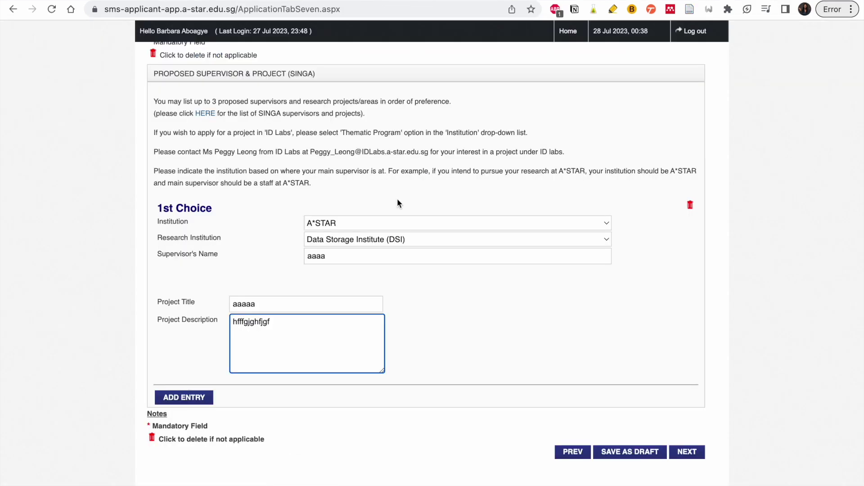
pyautogui.scroll(-1, 549, 338)
pyautogui.moveTo(560, 484)
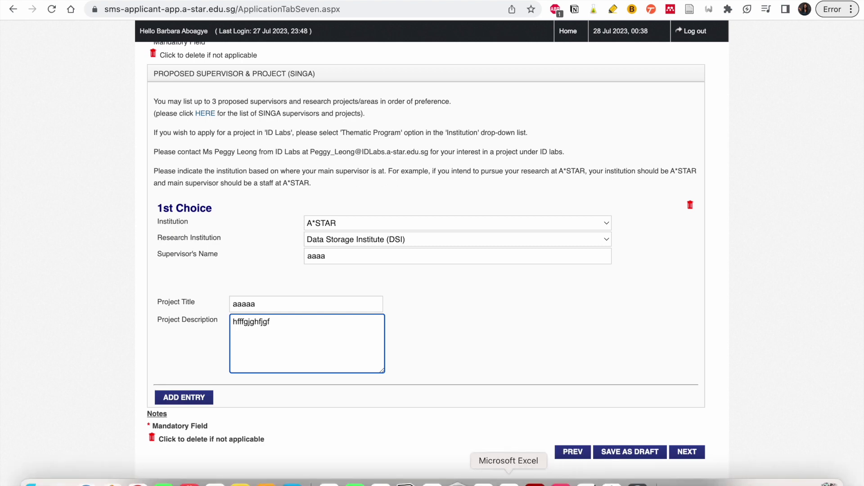
pyautogui.click(509, 484)
pyautogui.scroll(-1, 480, 328)
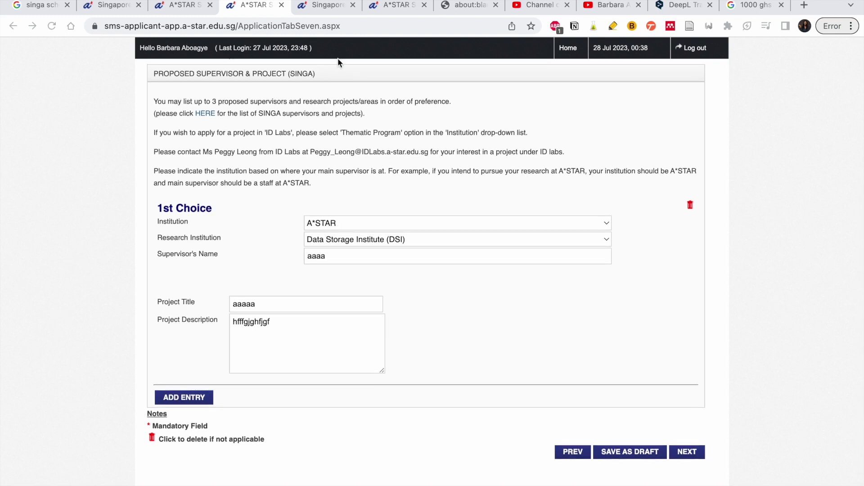
pyautogui.click(330, 5)
# Open the Drug Discovery project list PDF from Supervisors and Projects in a new tab
pyautogui.scroll(-4, 426, 294)
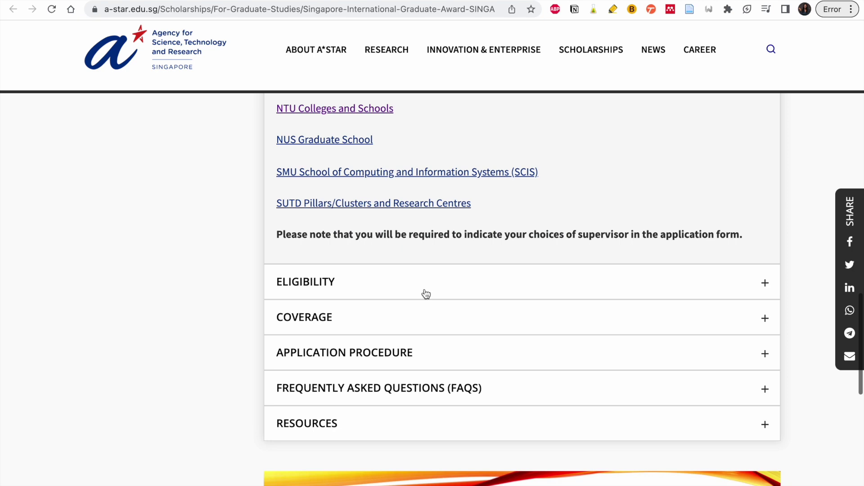
pyautogui.scroll(2, 426, 294)
pyautogui.scroll(1, 388, 176)
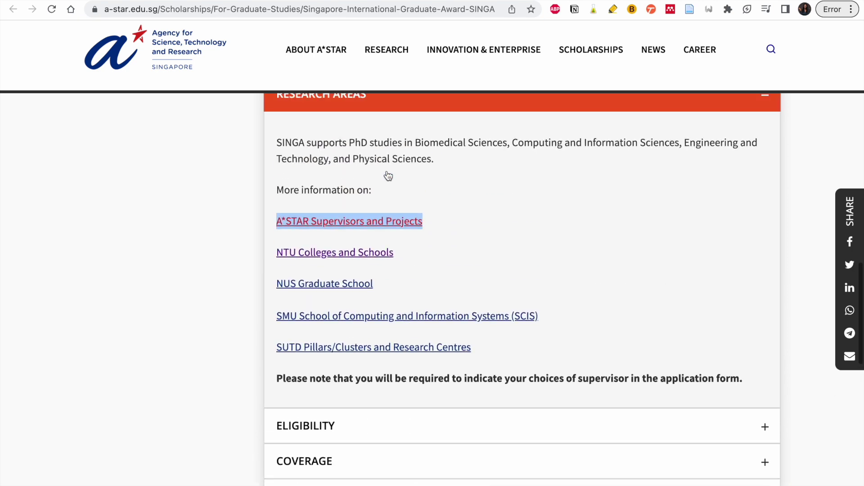
pyautogui.click(360, 223)
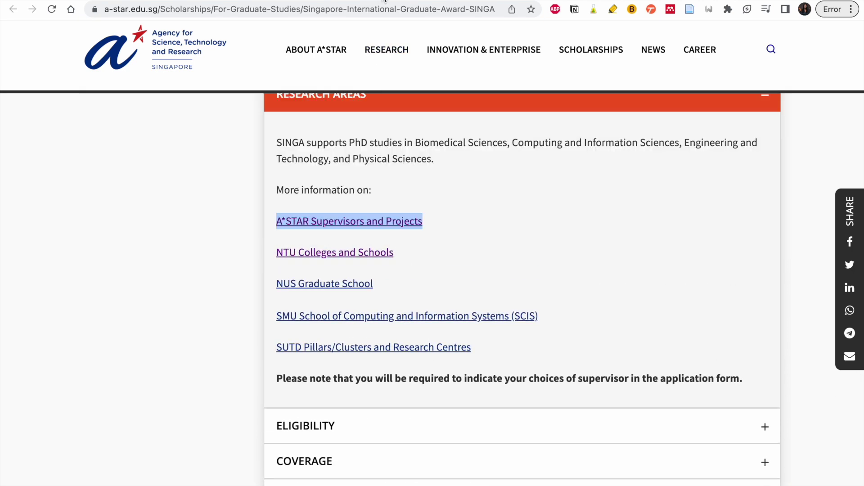
pyautogui.scroll(-5, 365, 390)
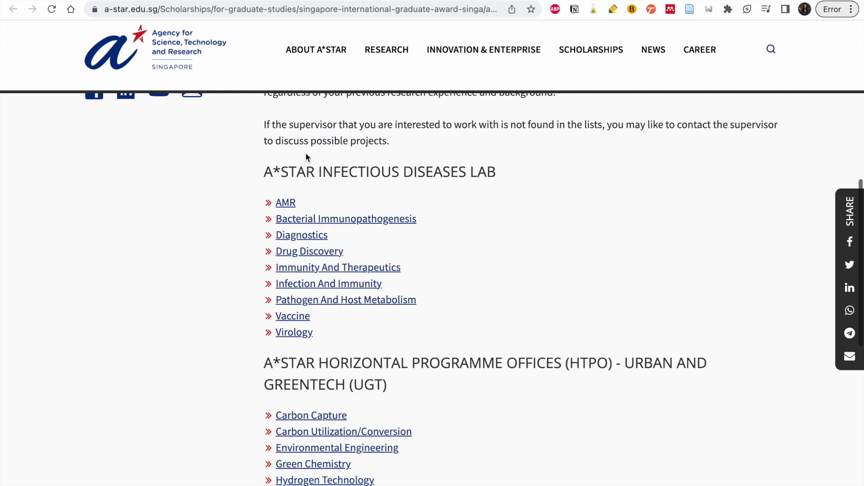
pyautogui.rightClick(300, 251)
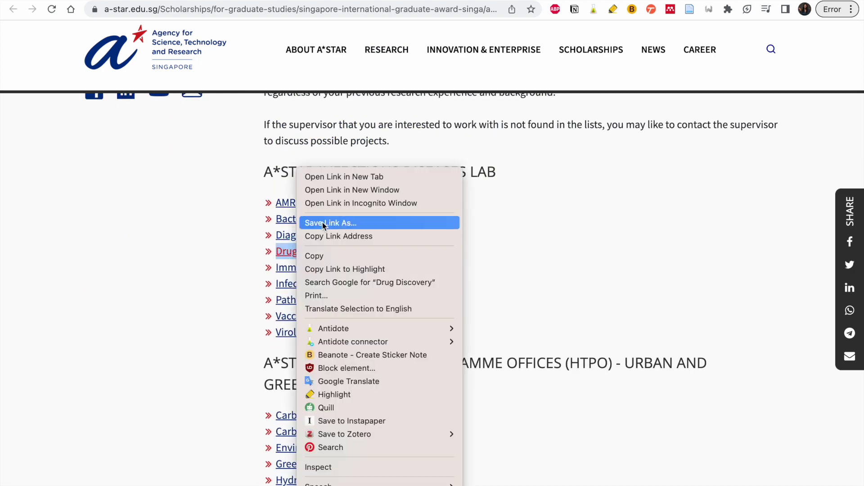
pyautogui.click(328, 177)
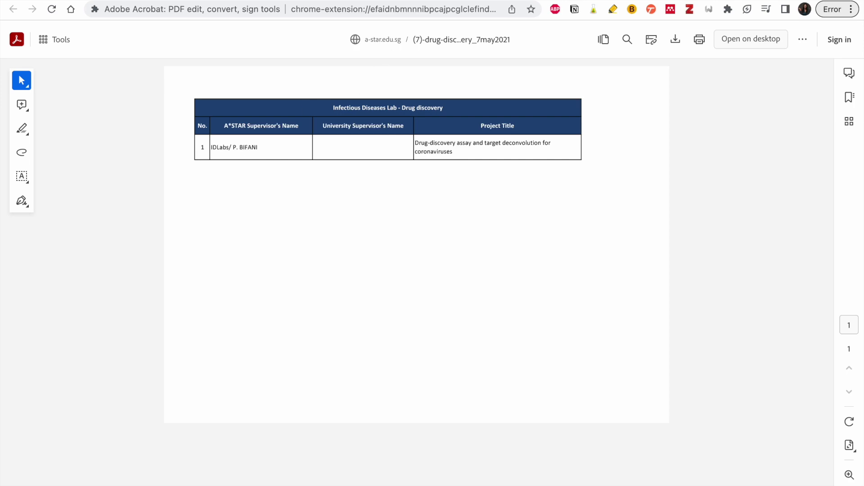
pyautogui.hotkey('alt', 'Left')
pyautogui.hotkey('alt', 'Left')
pyautogui.hotkey('alt', 'Left')
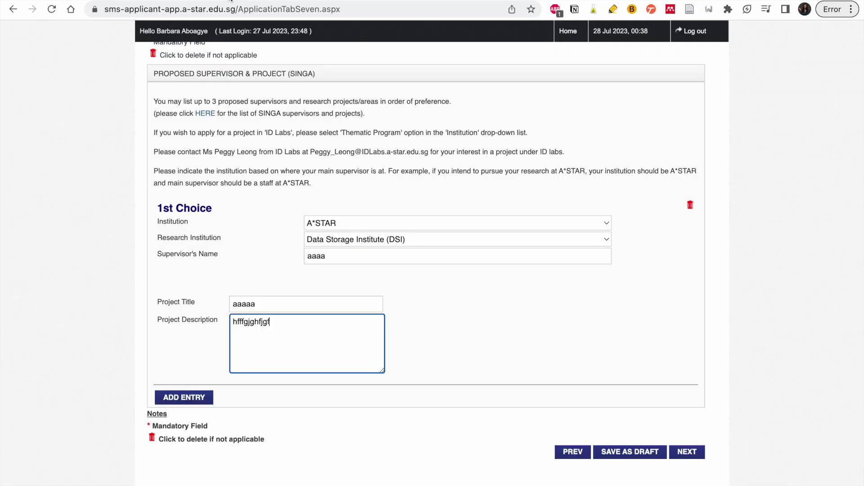
# Make the 1st choice Thematic Program, ID Labs-NTU/NUS Infectious Diseases Thematic Program, and proceed to Essay/Referee
pyautogui.click(357, 239)
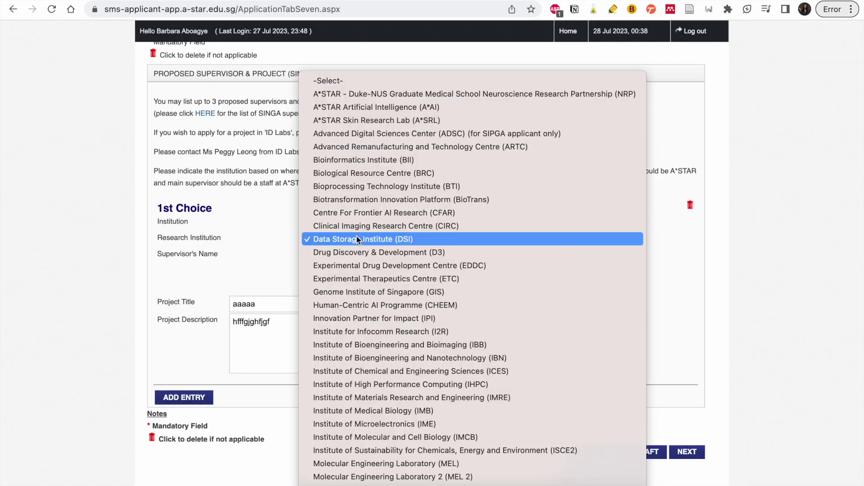
pyautogui.click(357, 237)
pyautogui.click(339, 224)
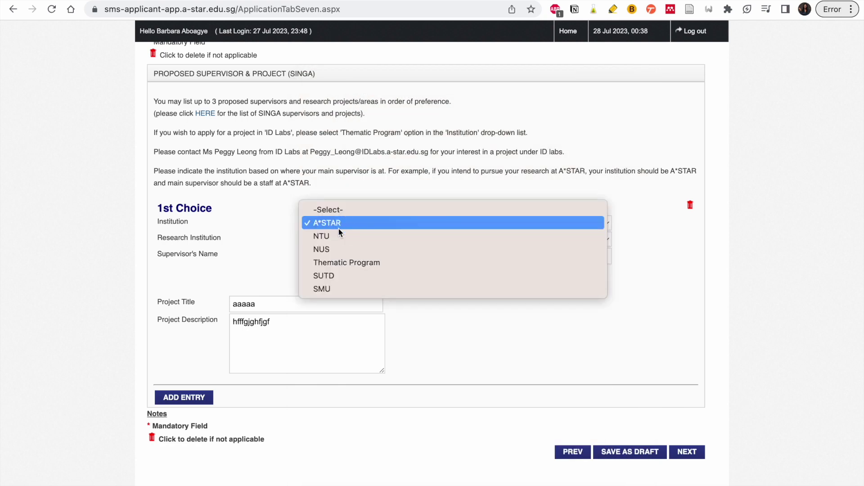
pyautogui.click(274, 212)
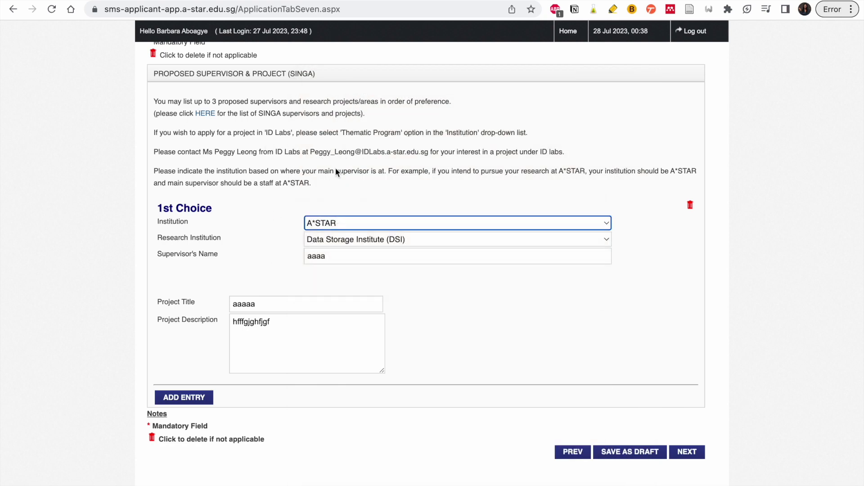
pyautogui.click(355, 223)
pyautogui.click(355, 262)
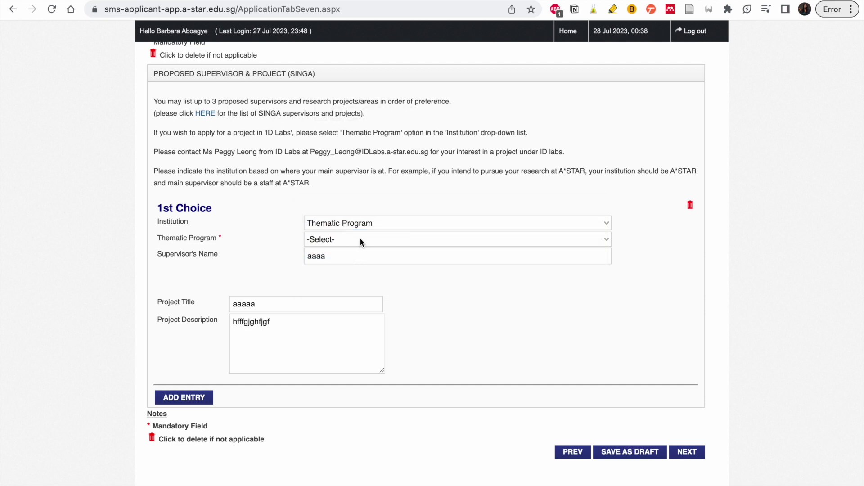
pyautogui.click(360, 240)
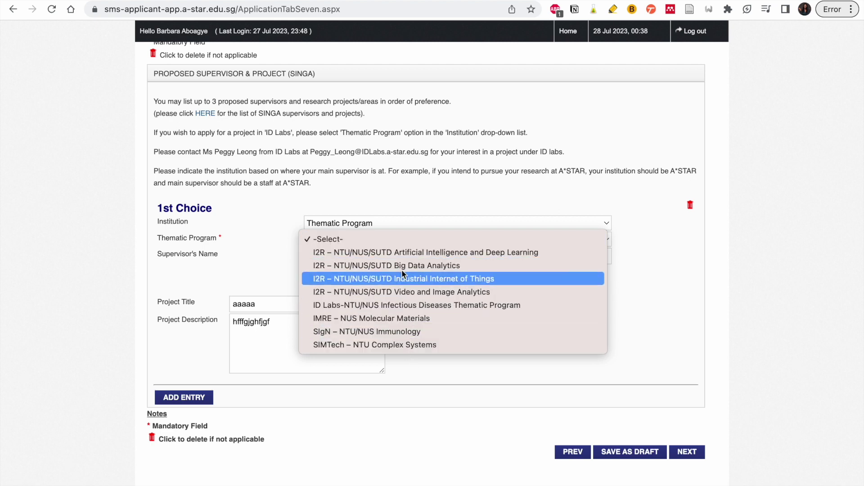
pyautogui.click(402, 305)
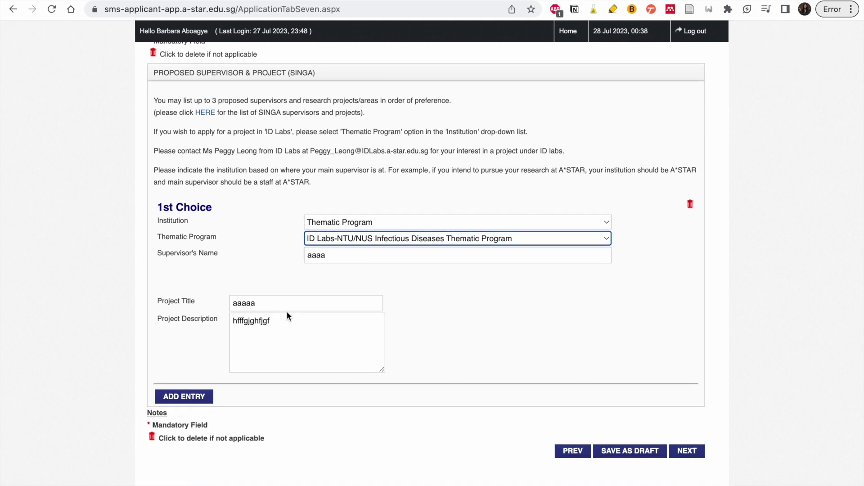
pyautogui.click(699, 452)
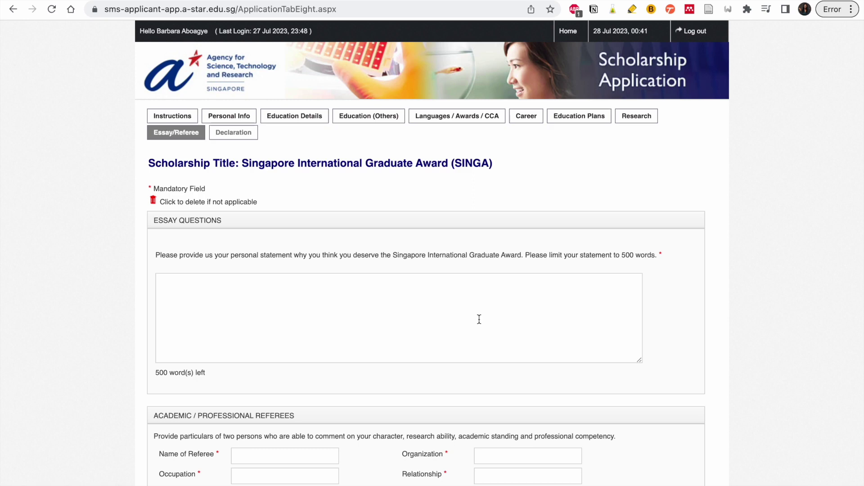
# Write two dash prompts: highlight your academic experience, and how the scholarship helps you and the world
pyautogui.click(463, 312)
pyautogui.write('- a')
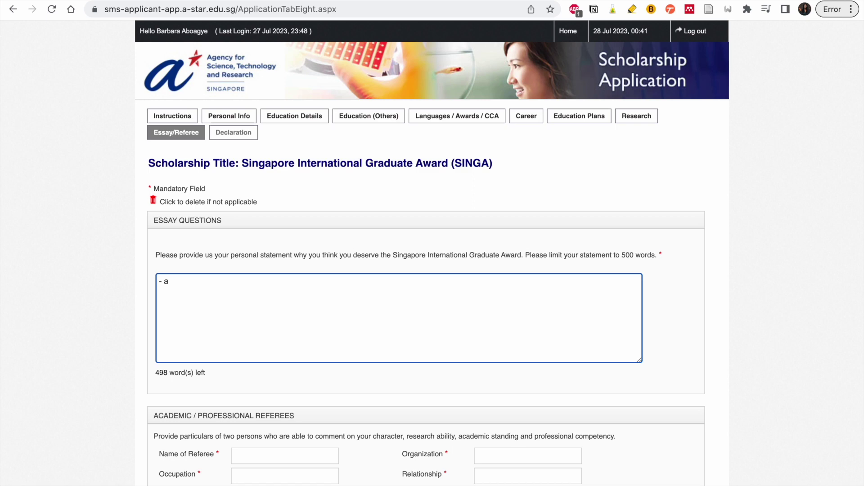
pyautogui.write('cahgighlight youar academic experince')
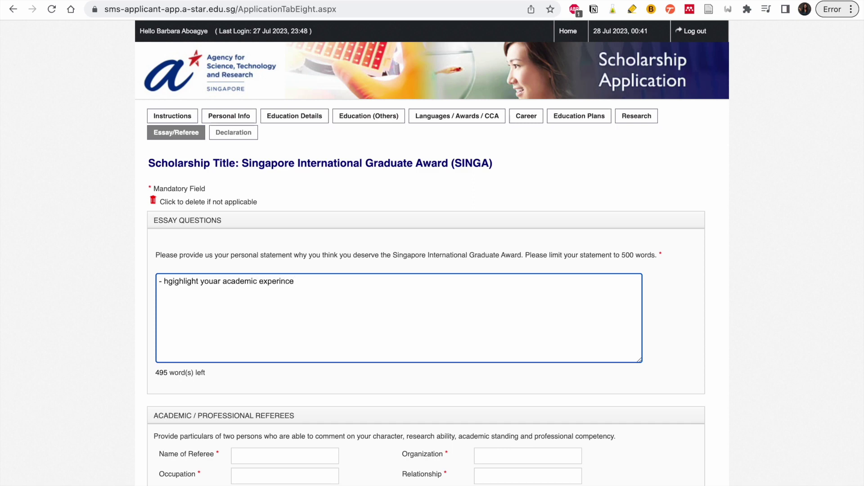
pyautogui.write('nce-')
pyautogui.press('BackSpace')
pyautogui.write('how will this scholarship help you adn ')
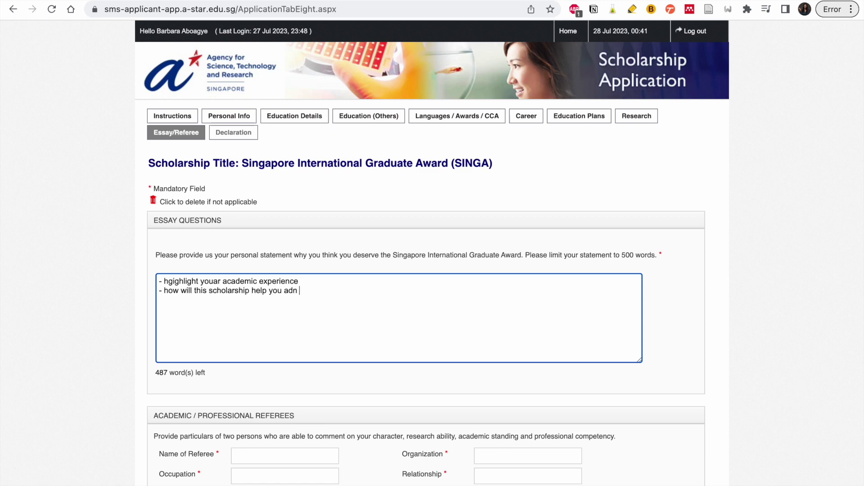
pyautogui.write('nf')
pyautogui.write(' the work')
pyautogui.write('ld')
# On YouTube, open the Chevening scholarship playlist from the channel's playlists and pause the leadership essay video
pyautogui.click(658, 1)
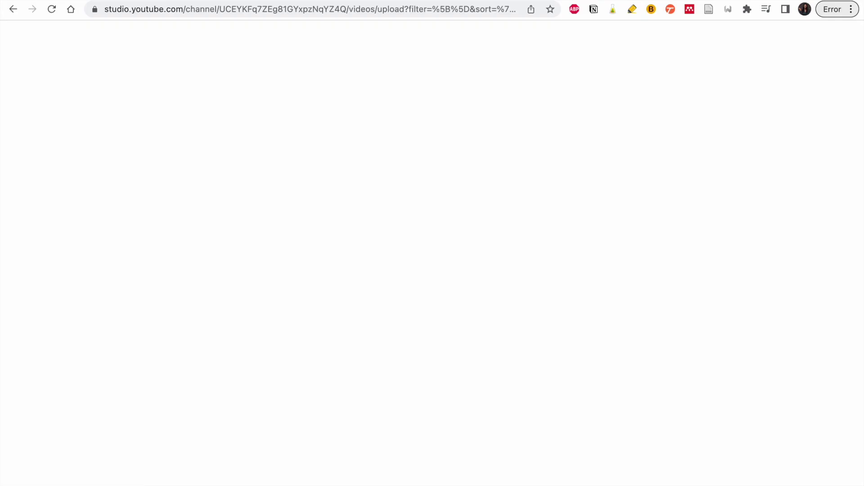
pyautogui.click(711, 0)
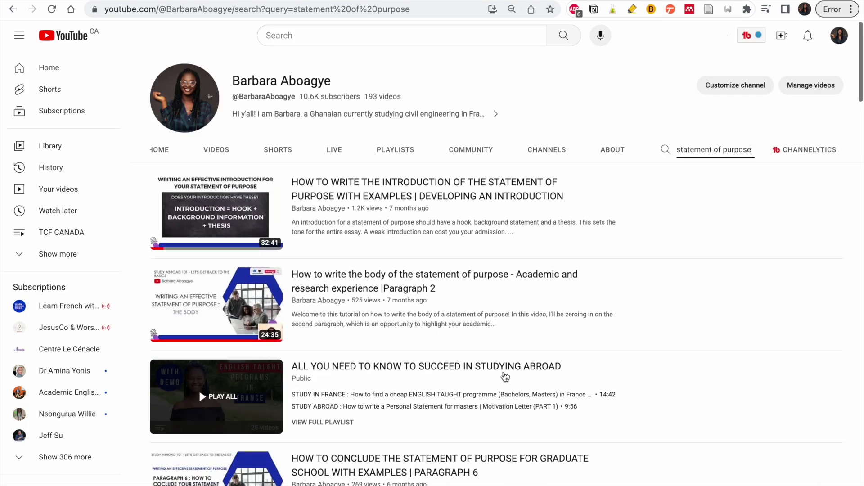
pyautogui.click(395, 152)
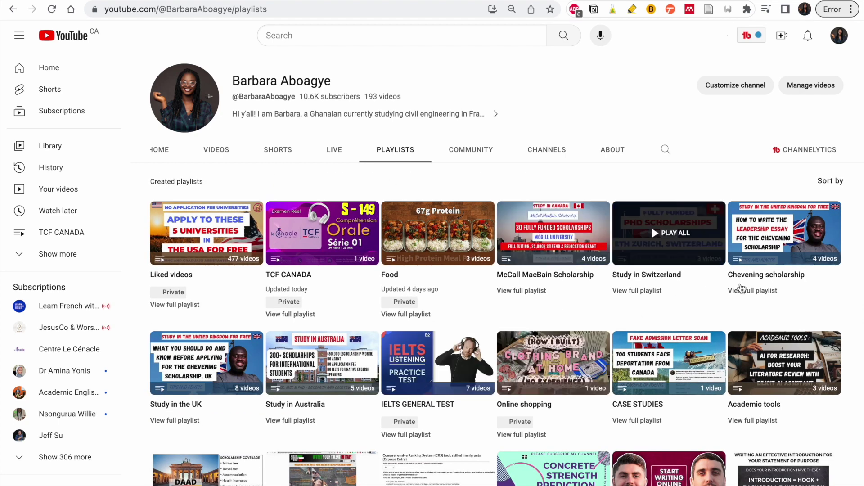
pyautogui.click(758, 280)
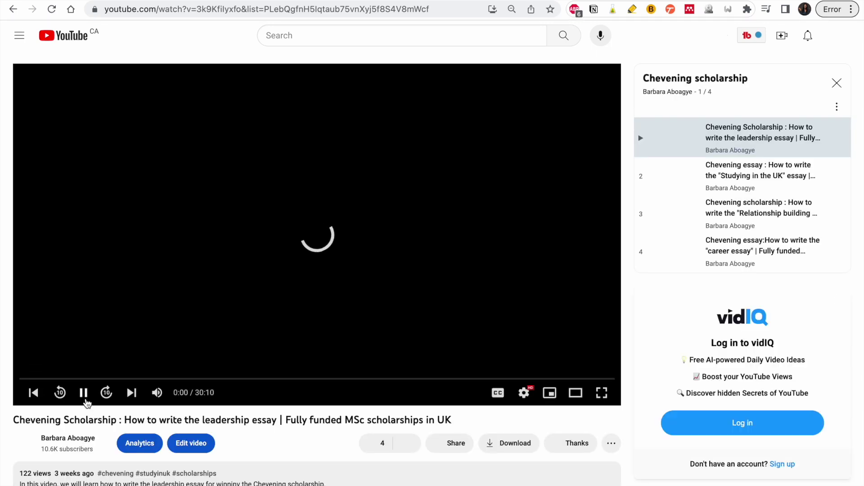
pyautogui.click(84, 399)
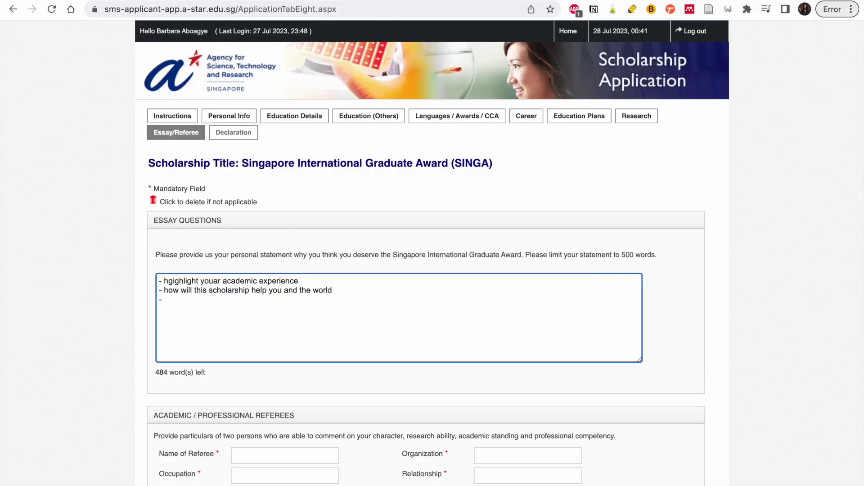
# Correct 'youar' to 'your' and add a third prompt: 'why do you think you deserve'
pyautogui.click(218, 282)
pyautogui.press('BackSpace')
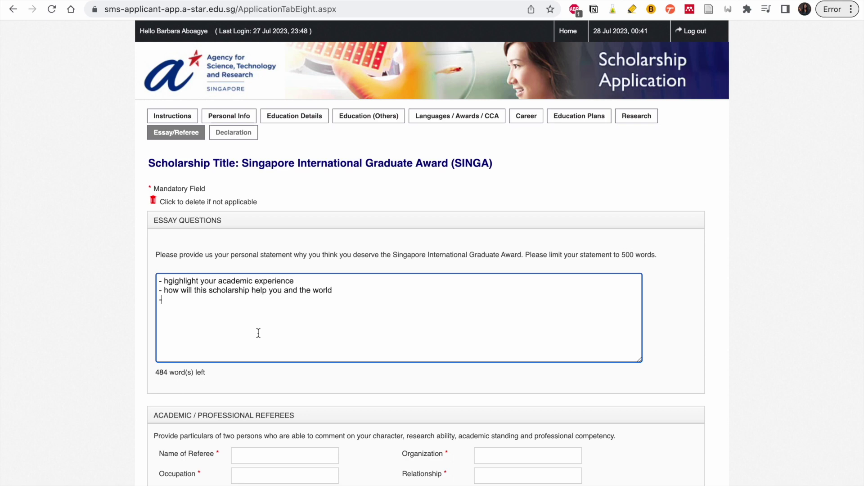
pyautogui.write('why you think')
pyautogui.press('BackSpace')
pyautogui.press('BackSpace')
pyautogui.press('BackSpace')
pyautogui.press('BackSpace')
pyautogui.press('BackSpace')
pyautogui.press('BackSpace')
pyautogui.write('do you think you deserve')
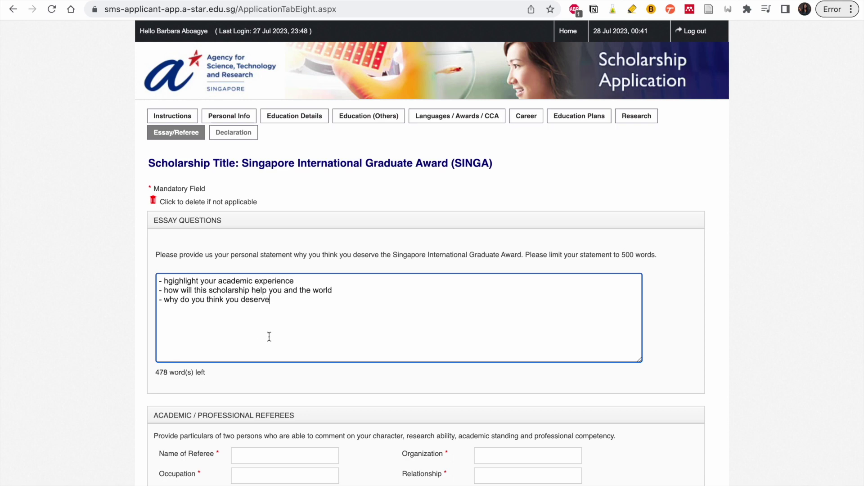
pyautogui.moveTo(295, 281); pyautogui.dragTo(216, 277)
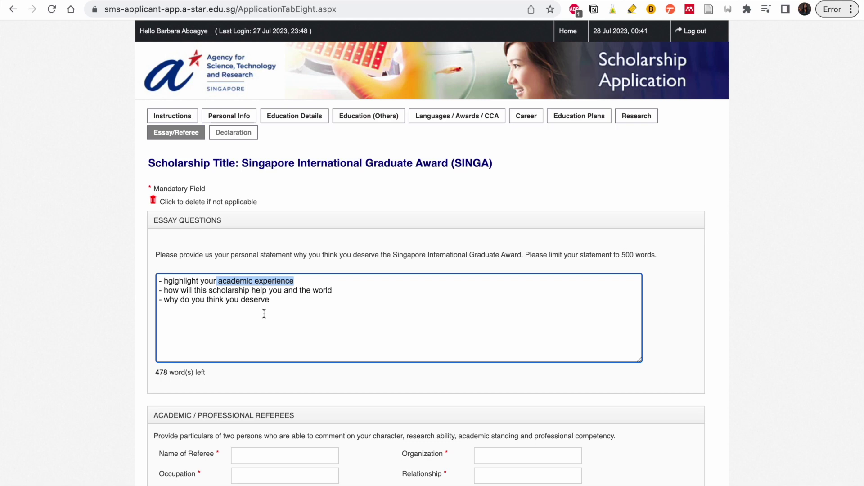
pyautogui.scroll(-5, 264, 313)
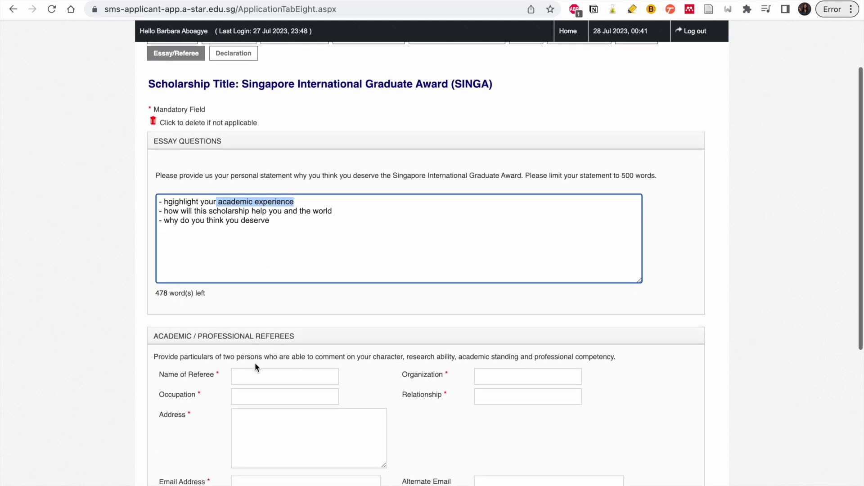
# Enter the first referee's name and address, with relationship 'supervisor' and occupation 'professor'
pyautogui.scroll(-2, 255, 363)
pyautogui.click(255, 277)
pyautogui.write('aa')
pyautogui.click(500, 275)
pyautogui.click(499, 293)
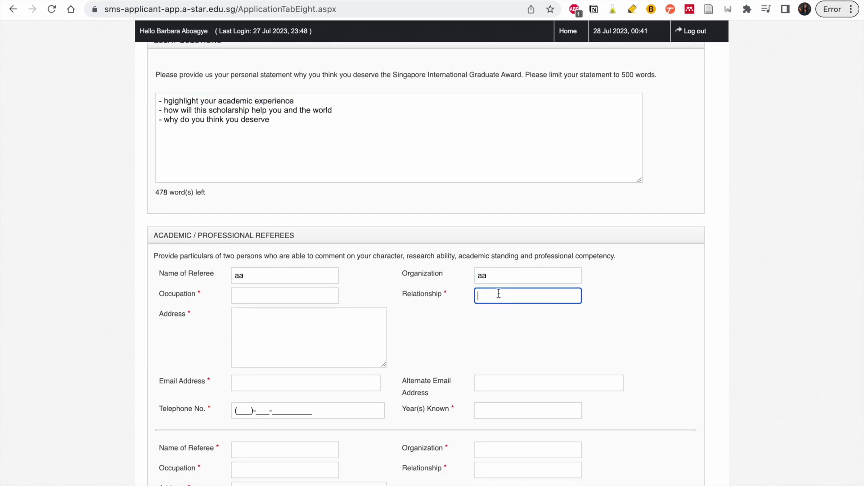
pyautogui.write('supervio')
pyautogui.press('BackSpace')
pyautogui.write('sor')
pyautogui.click(319, 295)
pyautogui.write('professor')
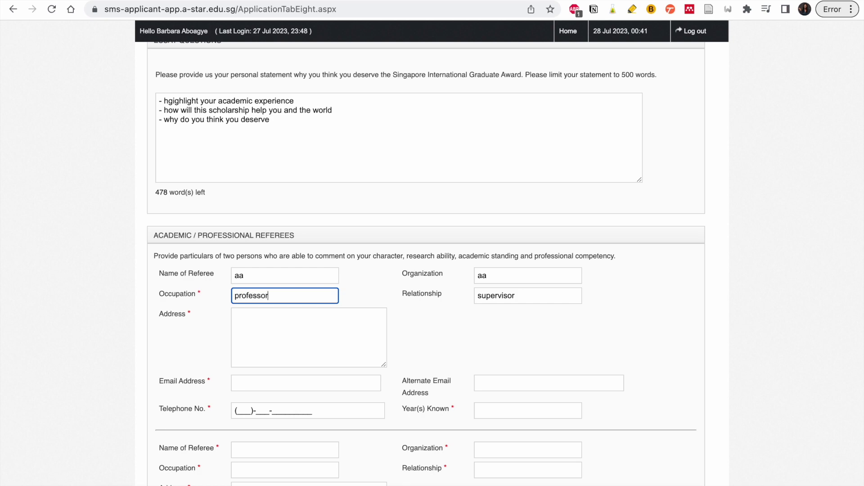
pyautogui.click(330, 345)
pyautogui.write('sgsge')
# Give the first referee a Gmail address, a telephone number and 5 years known
pyautogui.click(329, 383)
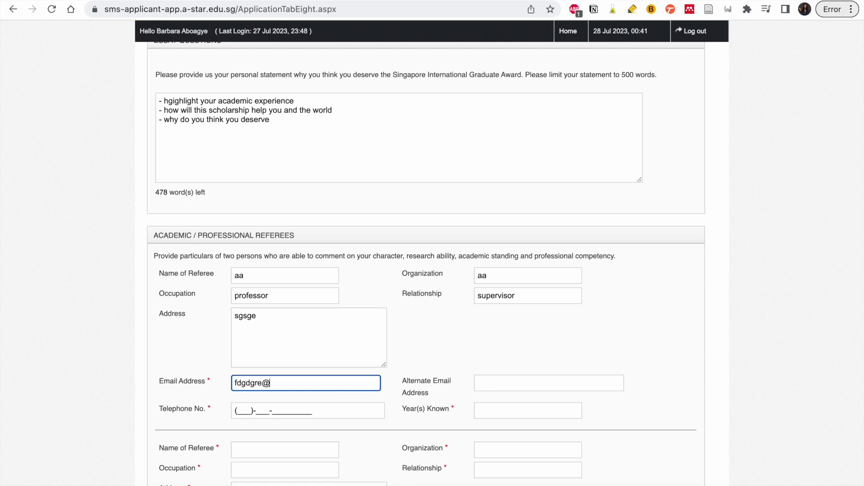
pyautogui.moveTo(263, 383); pyautogui.dragTo(232, 383)
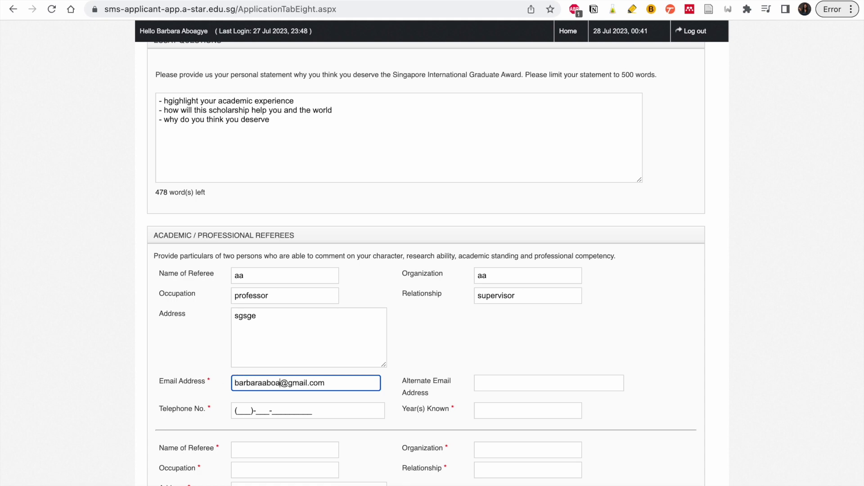
pyautogui.scroll(-1, 248, 398)
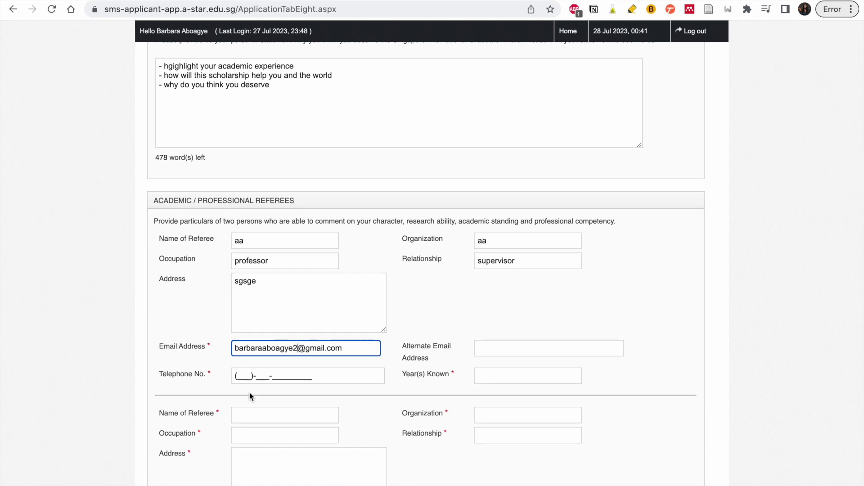
pyautogui.click(246, 376)
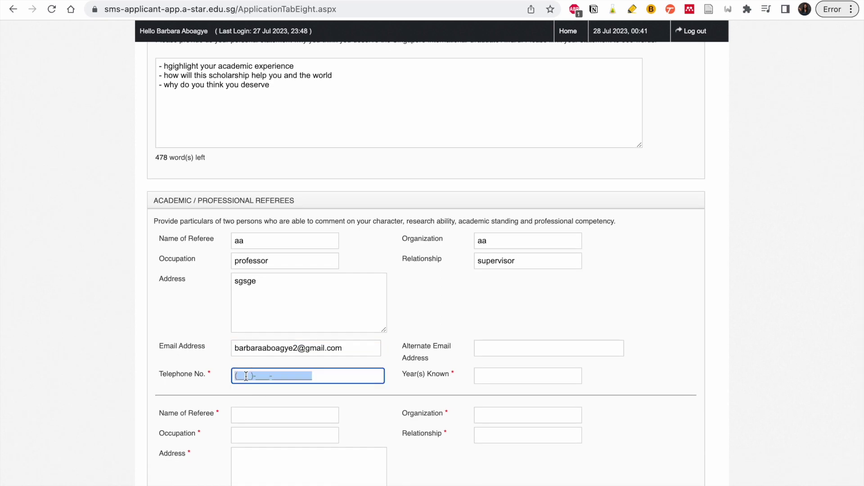
pyautogui.write('233)-_')
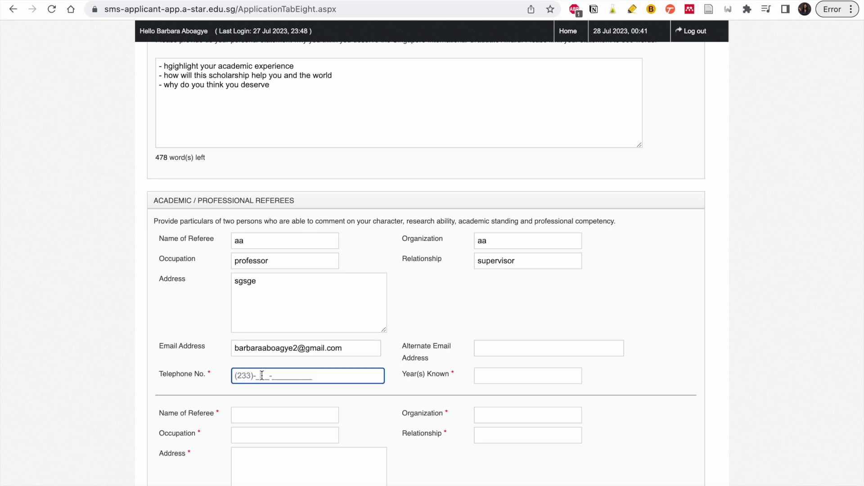
pyautogui.write('12-324324234')
pyautogui.click(510, 376)
pyautogui.write('5')
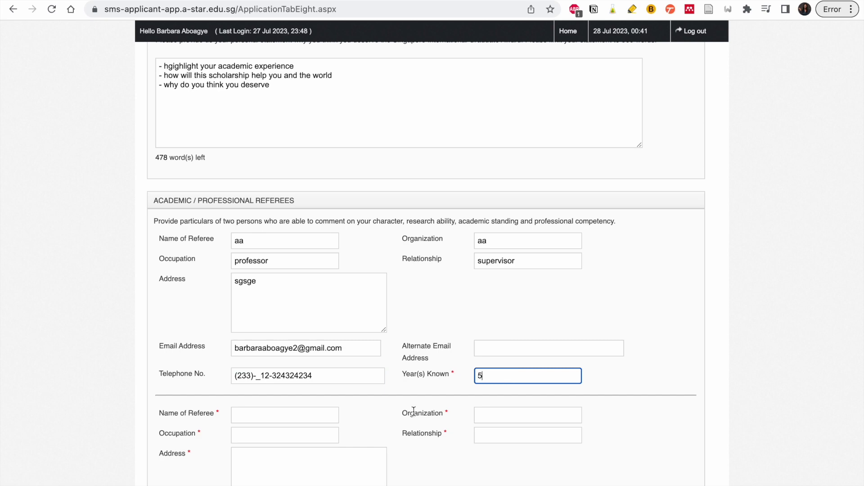
pyautogui.scroll(-3, 405, 414)
# Fill in the second referee's name, organization, relationship, occupation and address with placeholder text
pyautogui.click(264, 268)
pyautogui.write('wqefwg')
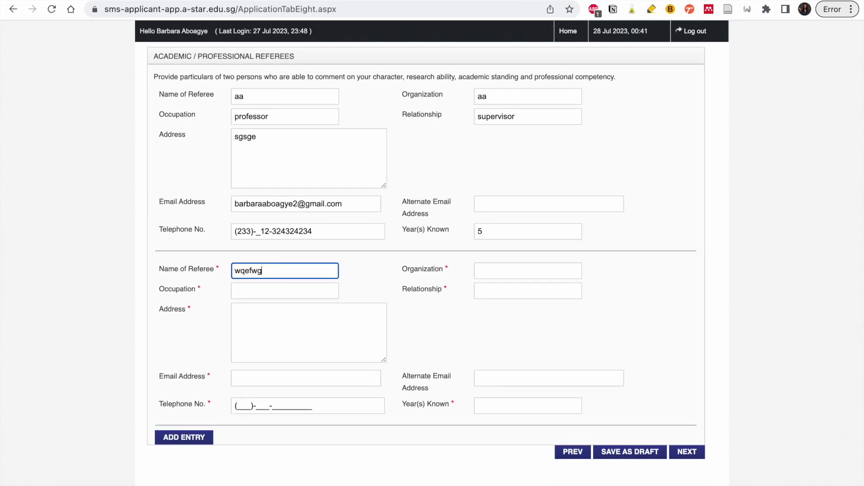
pyautogui.click(497, 271)
pyautogui.write('fwgferg')
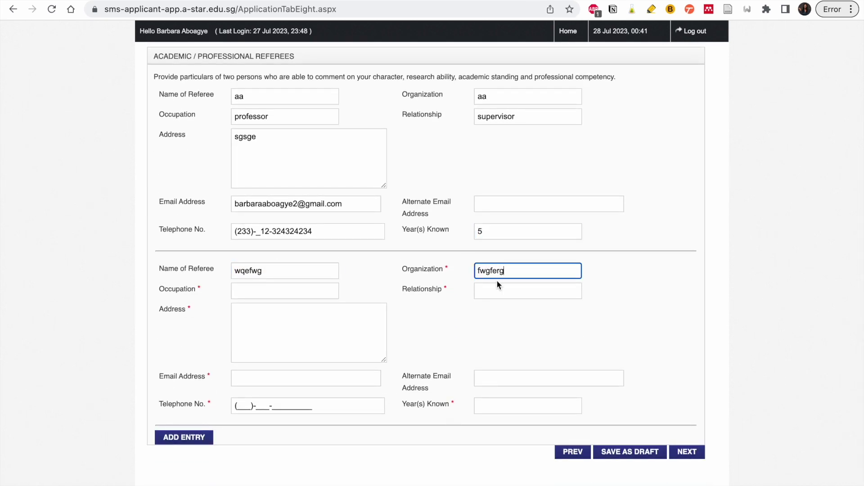
pyautogui.click(497, 289)
pyautogui.write('gerwgw')
pyautogui.click(306, 291)
pyautogui.write('egwerg')
pyautogui.click(303, 339)
pyautogui.write('sgewrgger')
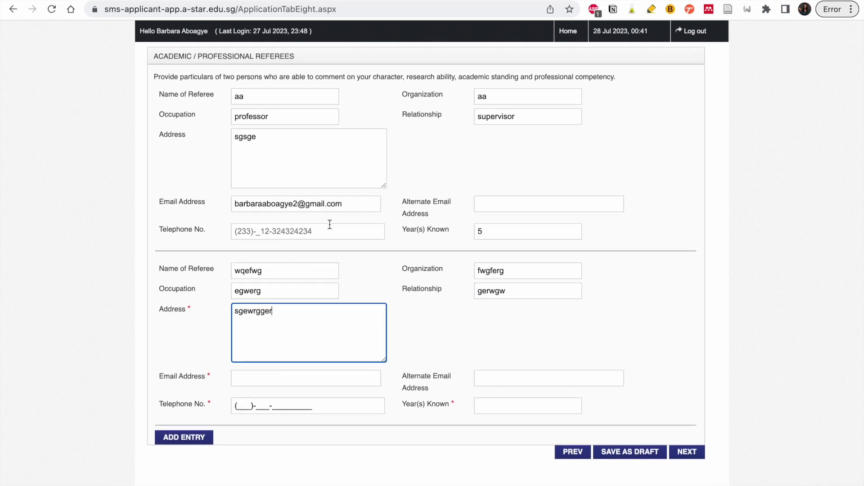
# Enter the second referee's email address and telephone number, and set Year(s) Known to 2
pyautogui.click(278, 378)
pyautogui.write('this')
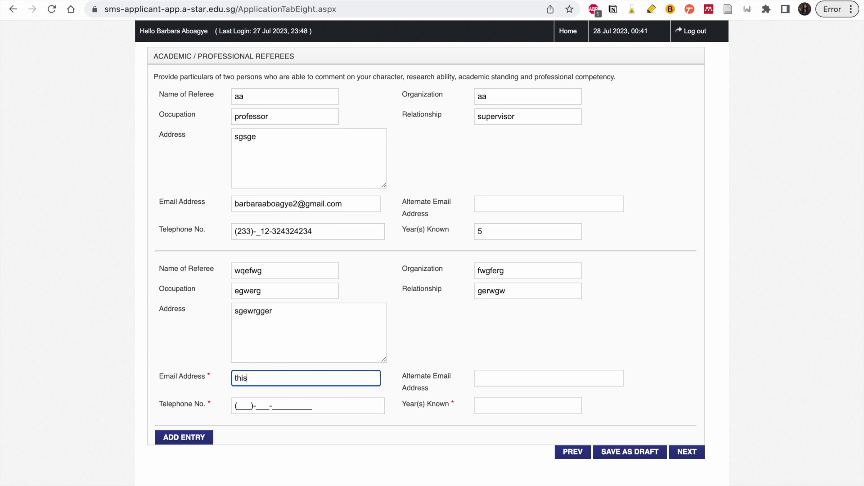
pyautogui.write('f]a')
pyautogui.press('BackSpace')
pyautogui.press('BackSpace')
pyautogui.press('BackSpace')
pyautogui.write('123')
pyautogui.press('BackSpace')
pyautogui.press('BackSpace')
pyautogui.press('BackSpace')
pyautogui.click(240, 406)
pyautogui.write('234)-_14-24')
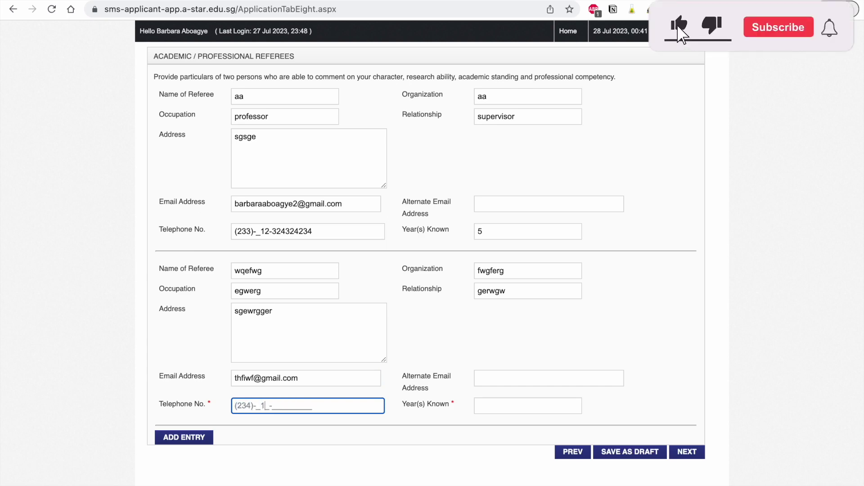
pyautogui.write('534534_')
pyautogui.click(264, 406)
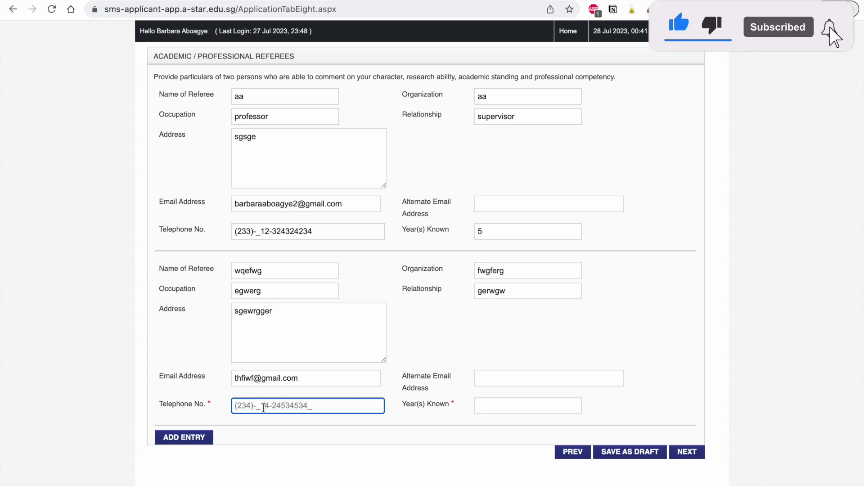
pyautogui.write('24-325')
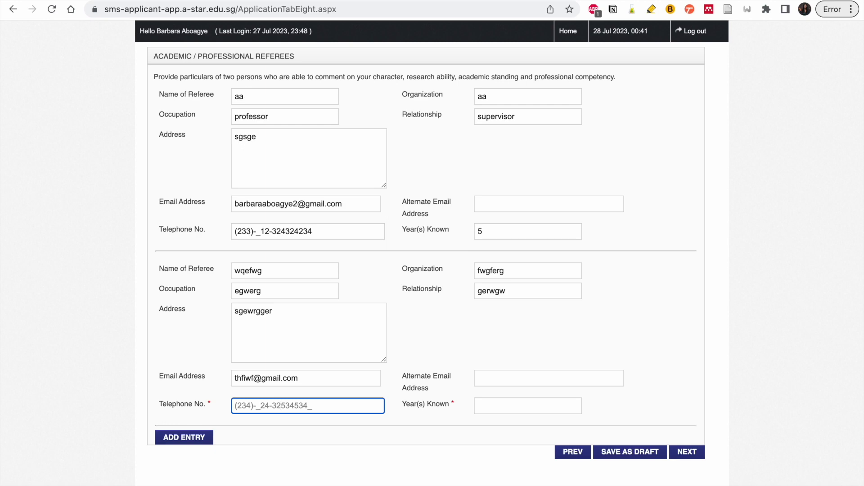
pyautogui.write('3')
pyautogui.click(483, 405)
pyautogui.write('2')
# Dismiss the duplicate-email alert and replace the first referee's email username with a different one
pyautogui.click(689, 452)
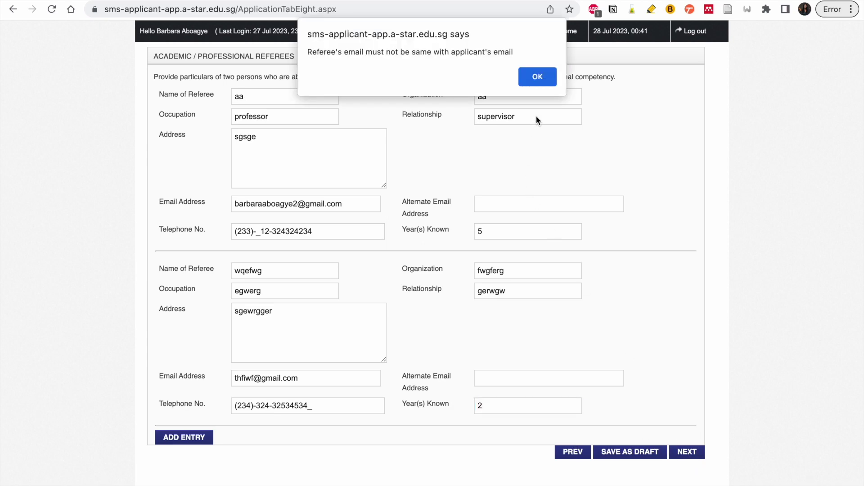
pyautogui.click(539, 78)
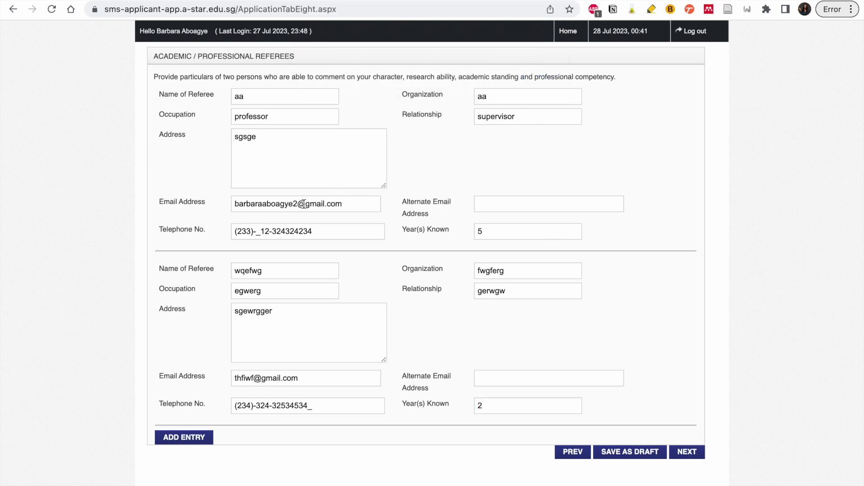
pyautogui.moveTo(305, 204); pyautogui.dragTo(233, 196)
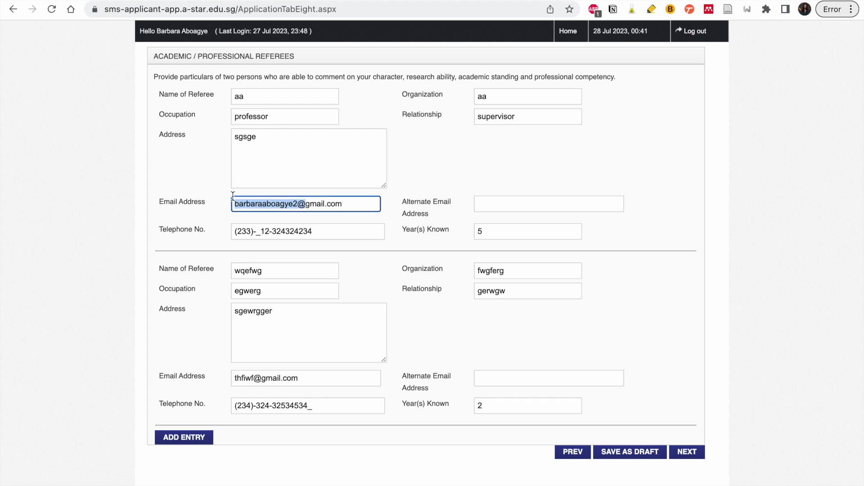
pyautogui.press('BackSpace')
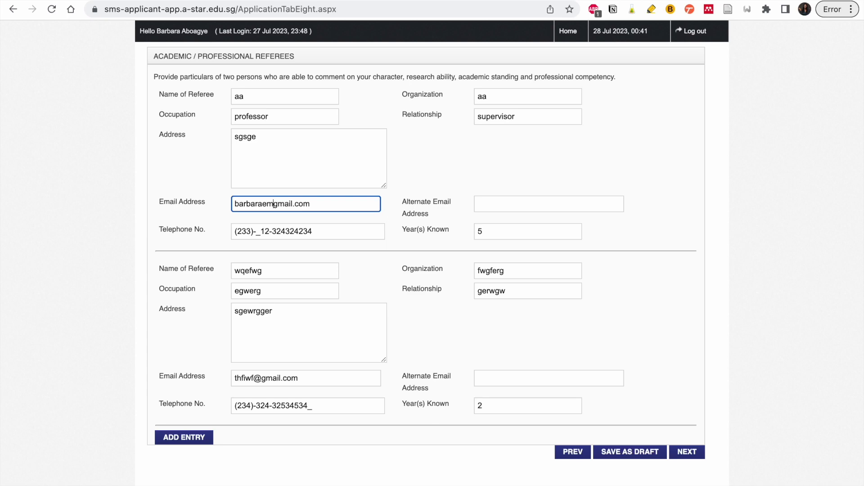
pyautogui.write('@')
# Open the Declaration page and answer No to questions 1 through 5
pyautogui.click(687, 456)
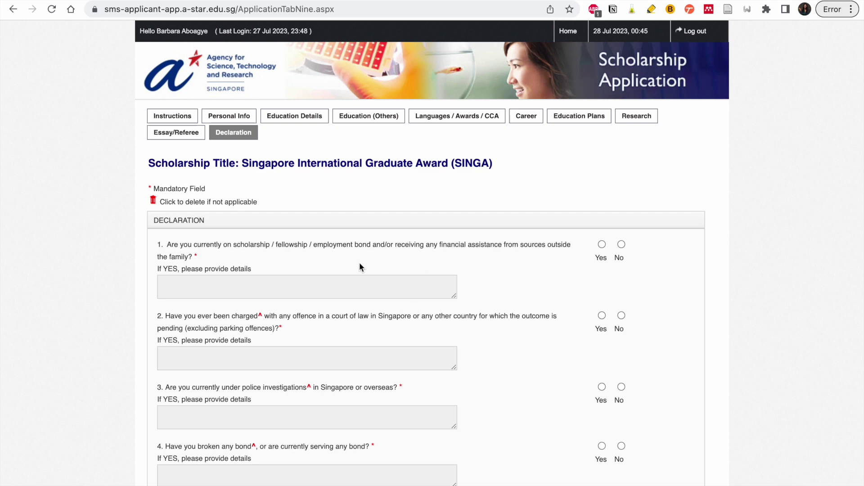
pyautogui.click(622, 245)
pyautogui.scroll(-3, 329, 267)
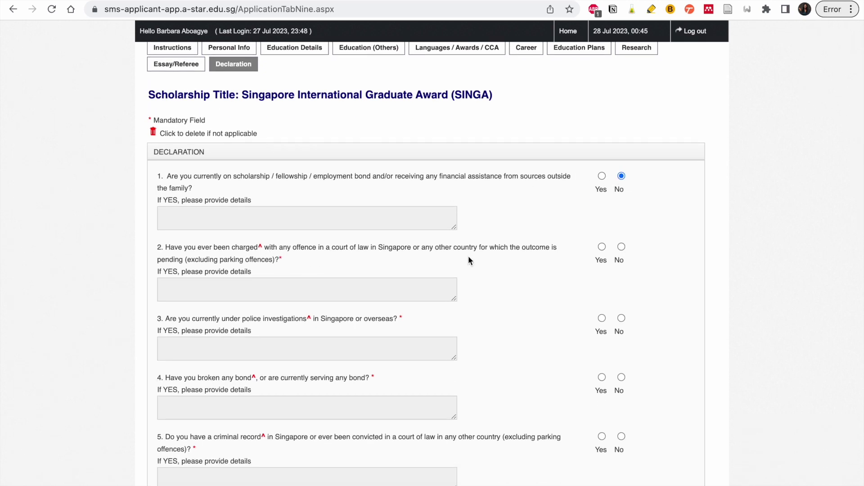
pyautogui.click(623, 247)
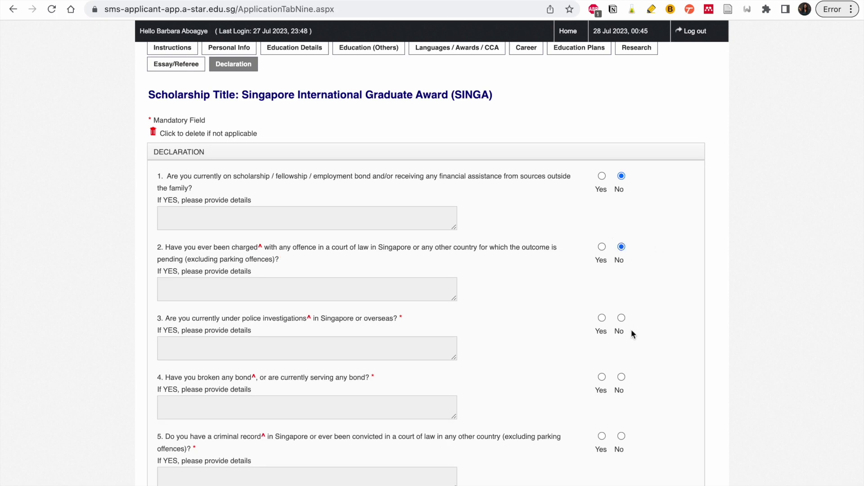
pyautogui.click(622, 318)
pyautogui.scroll(-3, 584, 365)
pyautogui.click(621, 309)
pyautogui.click(621, 368)
pyautogui.scroll(-5, 564, 408)
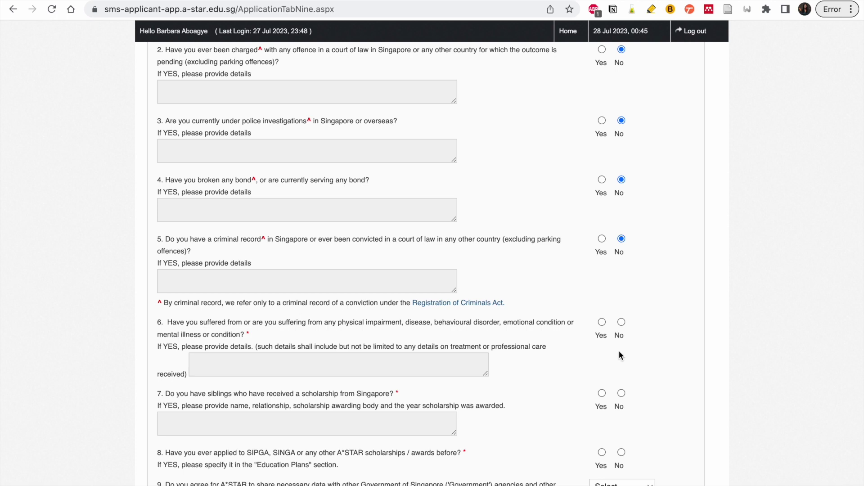
# Answer No to questions 6–8 and 10, and Yes to question 9's Government data sharing
pyautogui.click(622, 321)
pyautogui.scroll(-2, 606, 379)
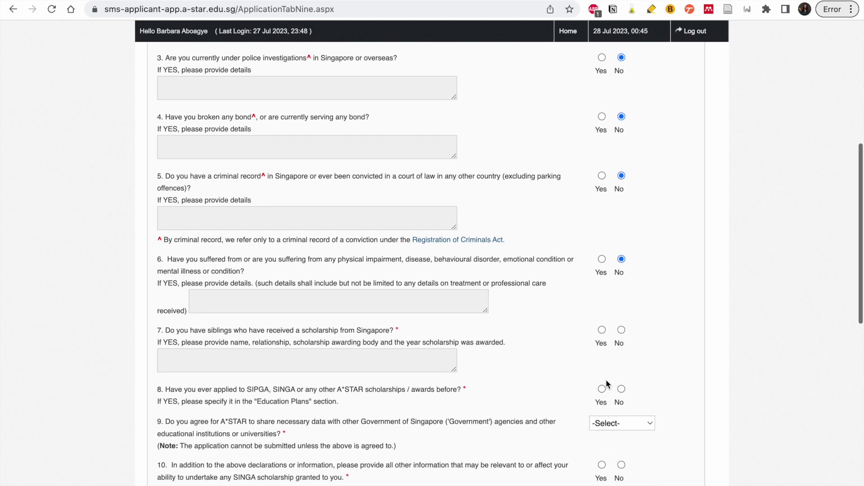
pyautogui.click(621, 331)
pyautogui.scroll(-3, 602, 403)
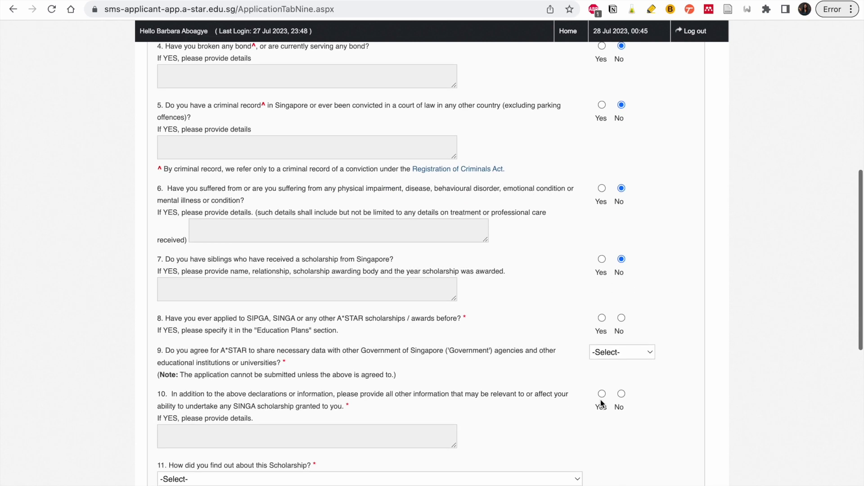
pyautogui.click(623, 319)
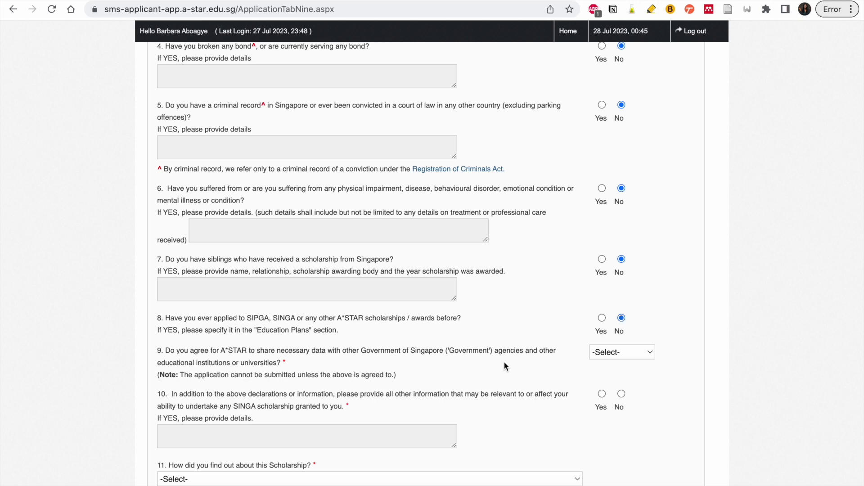
pyautogui.click(624, 354)
pyautogui.click(619, 365)
pyautogui.scroll(-2, 530, 373)
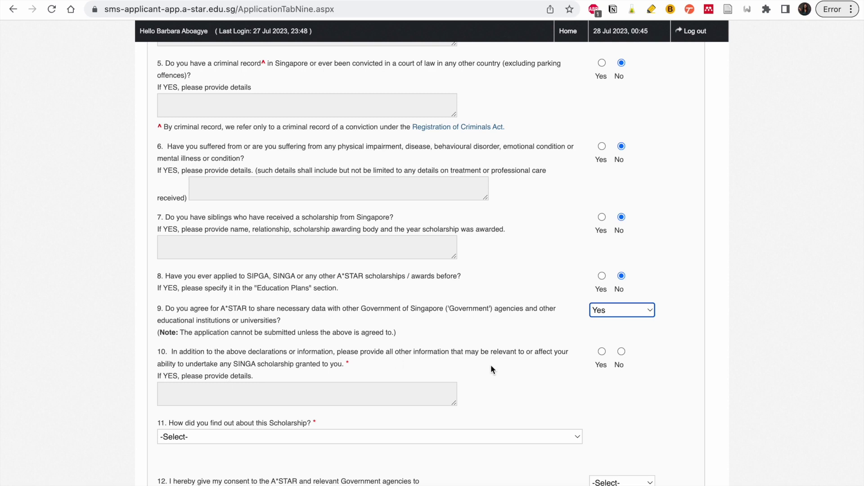
pyautogui.scroll(-2, 299, 379)
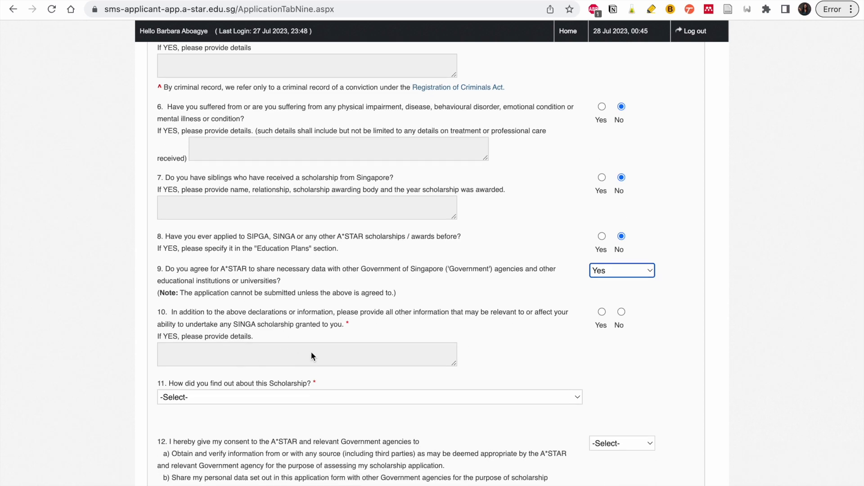
pyautogui.click(621, 312)
pyautogui.scroll(-4, 592, 345)
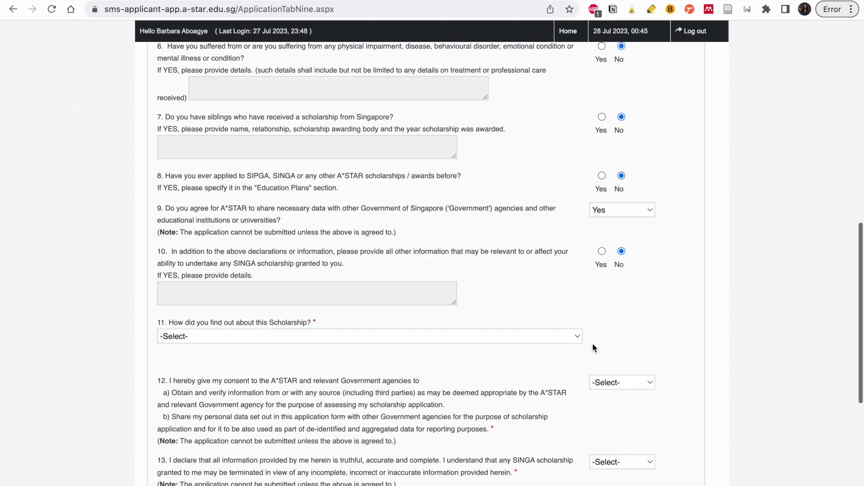
pyautogui.click(521, 319)
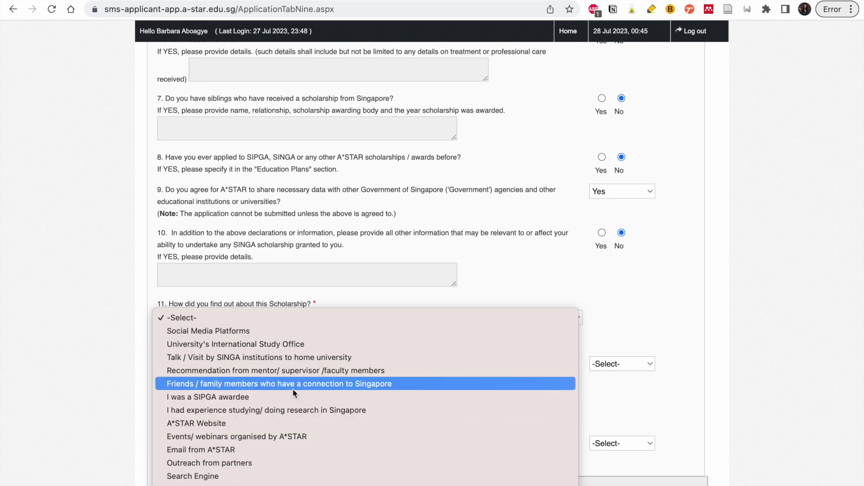
# Choose Others for how the scholarship was found, elaborating with a YouTube channel as the source
pyautogui.click(270, 484)
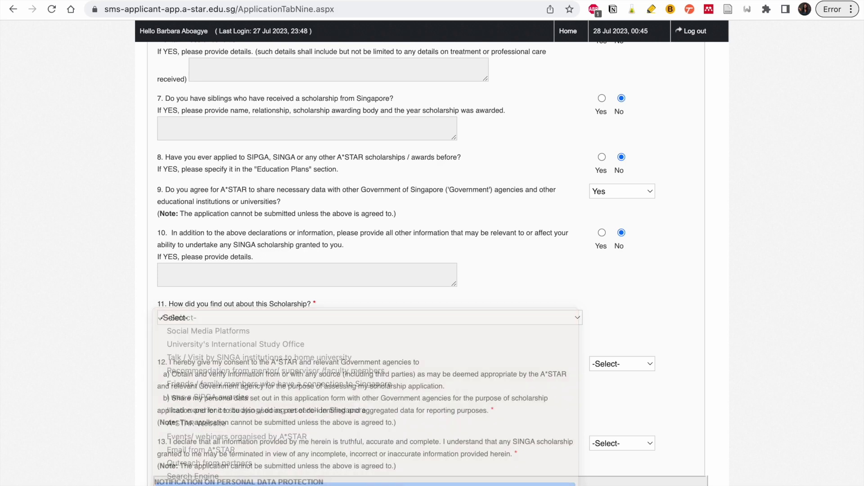
pyautogui.scroll(-1, 271, 339)
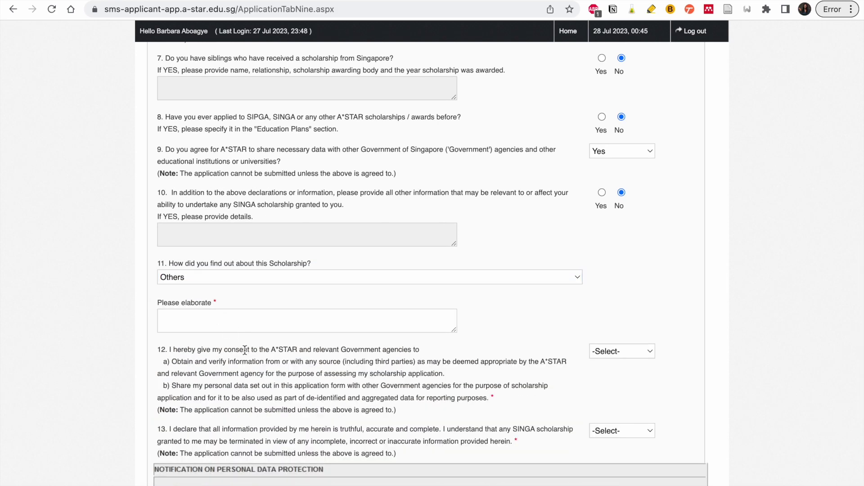
pyautogui.click(233, 320)
pyautogui.write('Babrar')
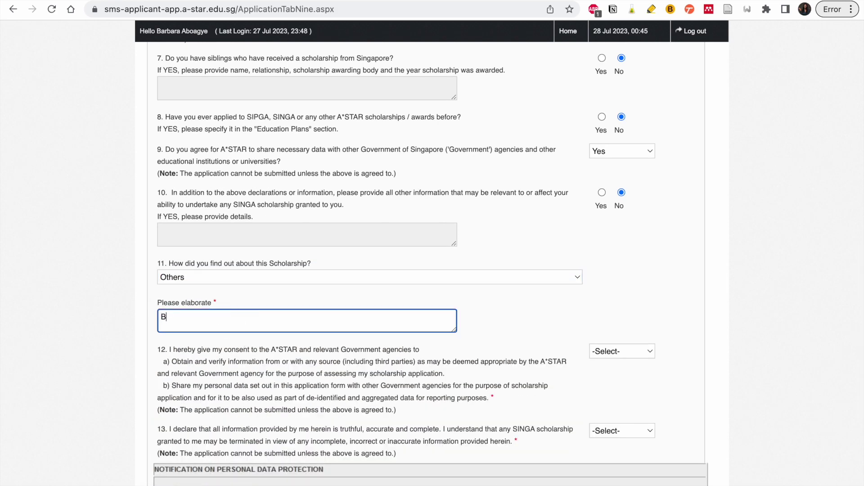
pyautogui.press('BackSpace')
pyautogui.press('BackSpace')
pyautogui.press('BackSpace')
pyautogui.press('BackSpace')
pyautogui.write("rbaraaAboagye's youtube")
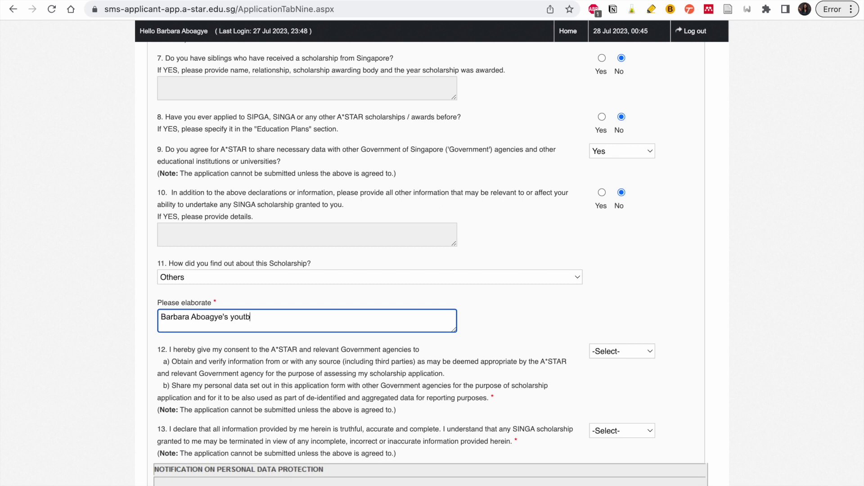
# Answer Yes to consent question 12 and truthfulness question 13, then start NEXT & PREVIEW
pyautogui.scroll(-5, 308, 339)
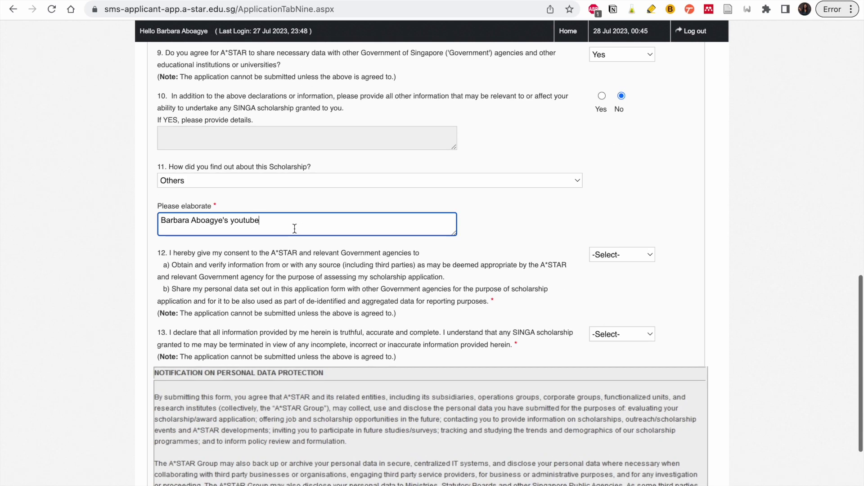
pyautogui.click(610, 256)
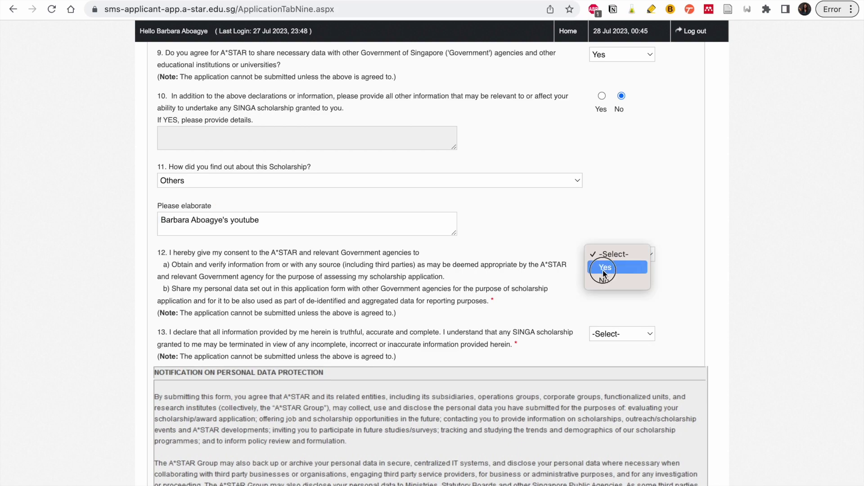
pyautogui.click(604, 269)
pyautogui.click(628, 335)
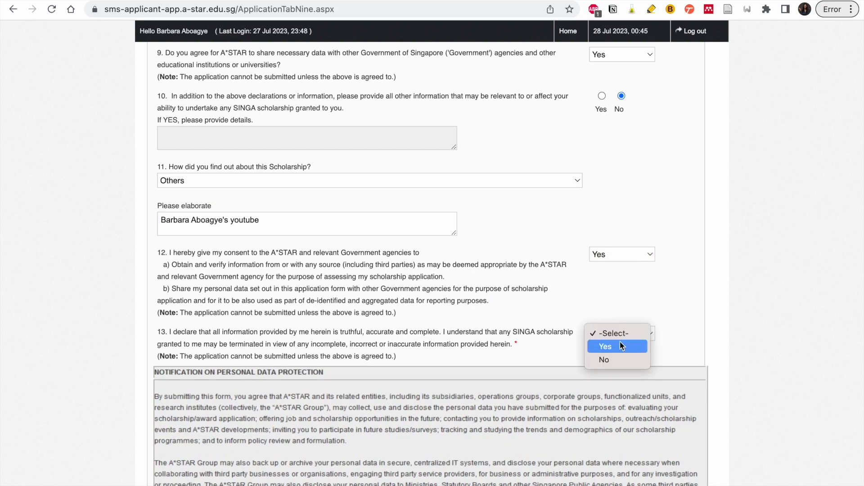
pyautogui.click(620, 345)
pyautogui.scroll(-8, 459, 390)
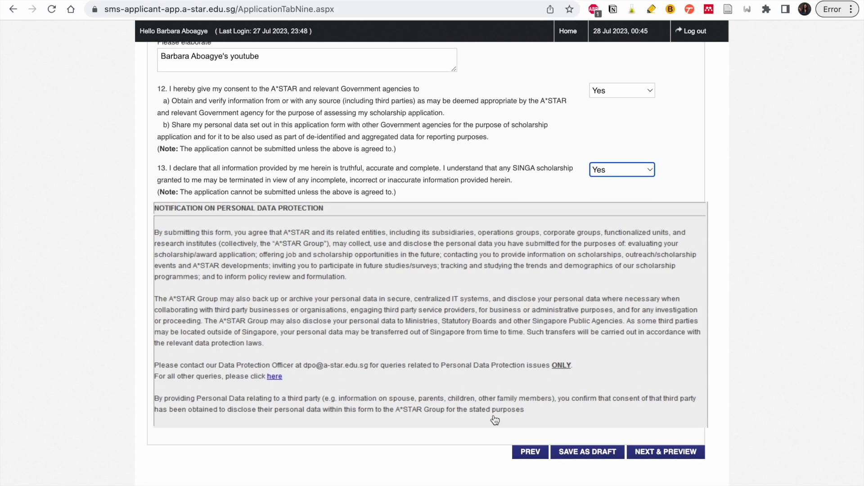
pyautogui.scroll(20, 527, 443)
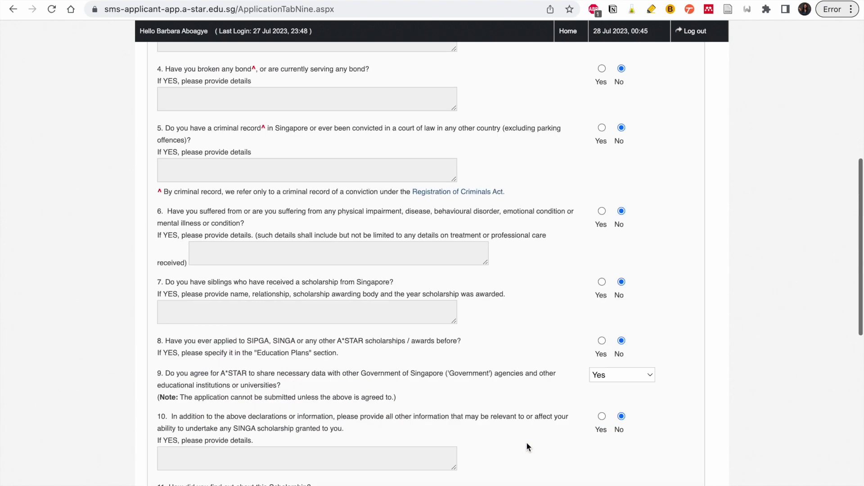
pyautogui.scroll(-20, 527, 443)
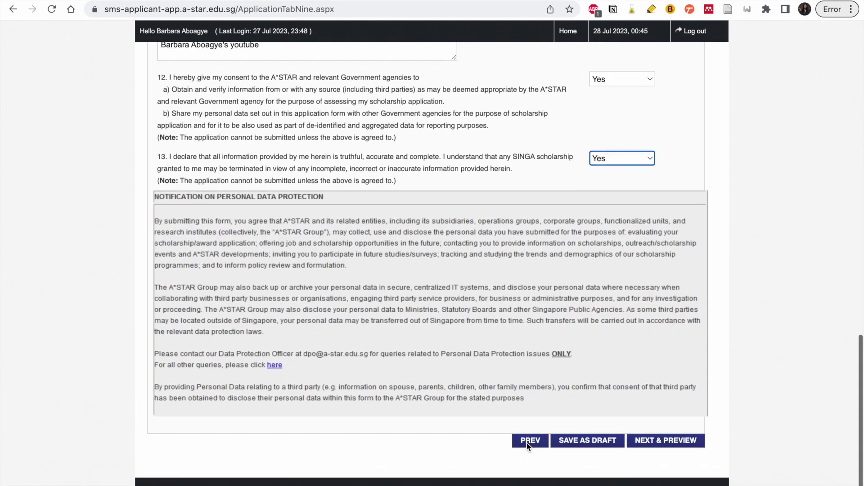
pyautogui.click(658, 452)
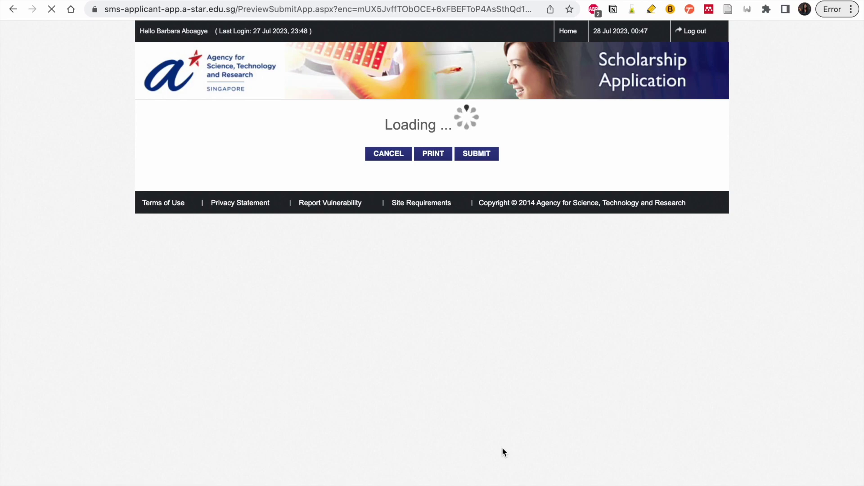
pyautogui.scroll(-7, 420, 270)
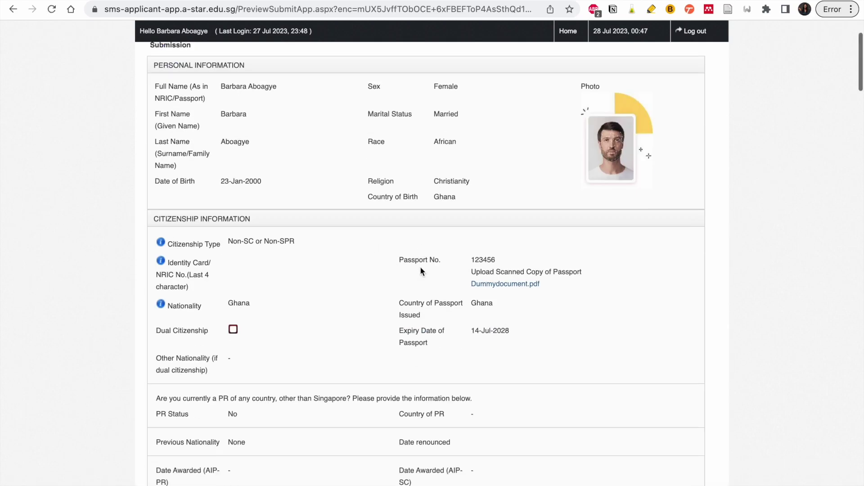
pyautogui.scroll(-20, 371, 337)
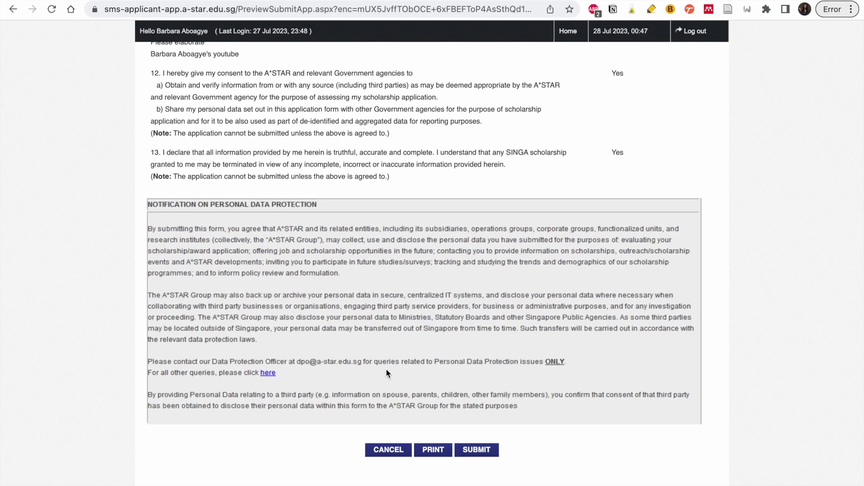
pyautogui.scroll(20, 386, 370)
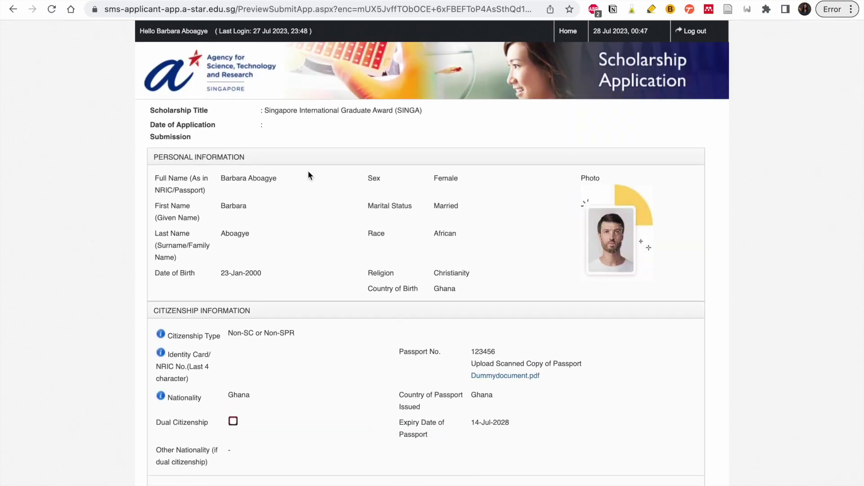
pyautogui.scroll(-20, 346, 272)
pyautogui.scroll(-20, 347, 272)
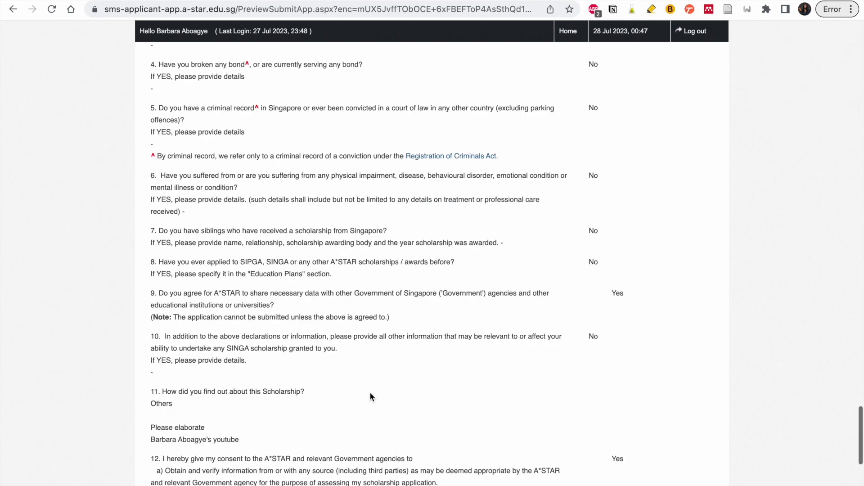
pyautogui.click(385, 452)
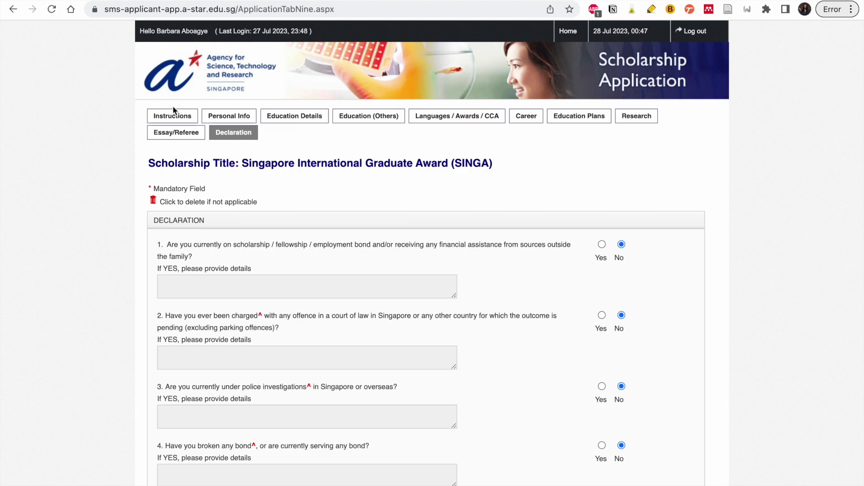
# Cancel leaving for Instructions, then save the application as a draft and acknowledge the confirmation
pyautogui.click(172, 115)
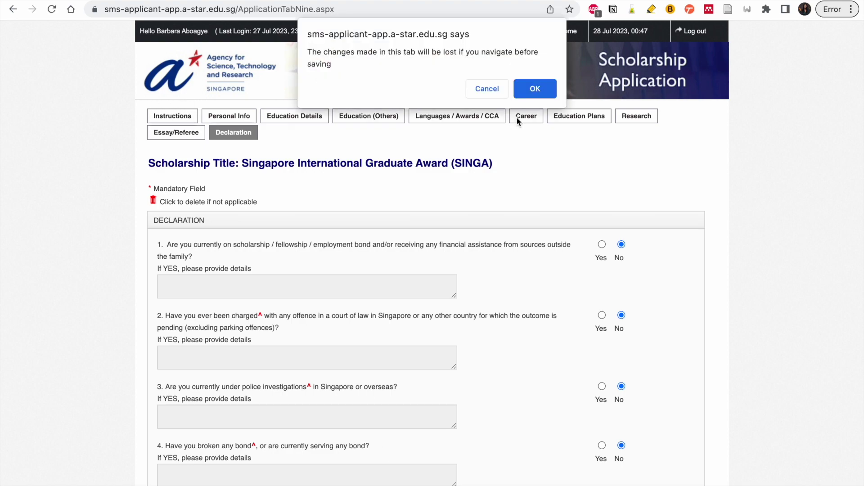
pyautogui.click(500, 92)
pyautogui.scroll(-15, 541, 263)
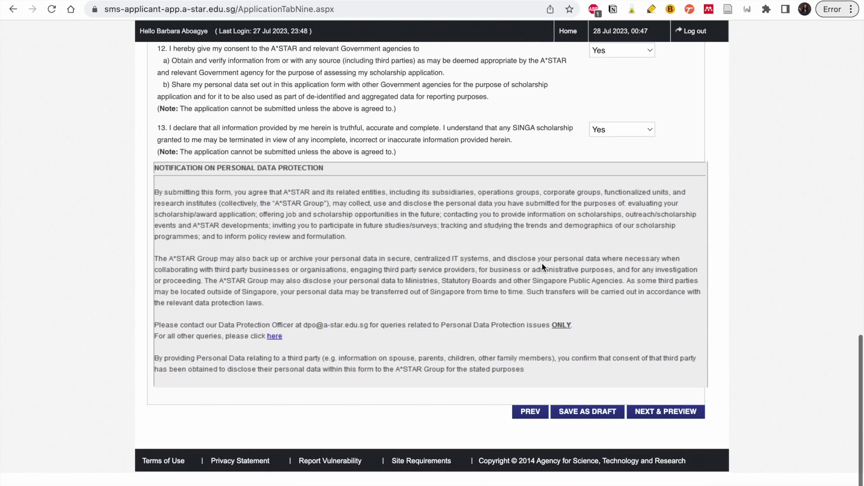
pyautogui.scroll(1, 542, 263)
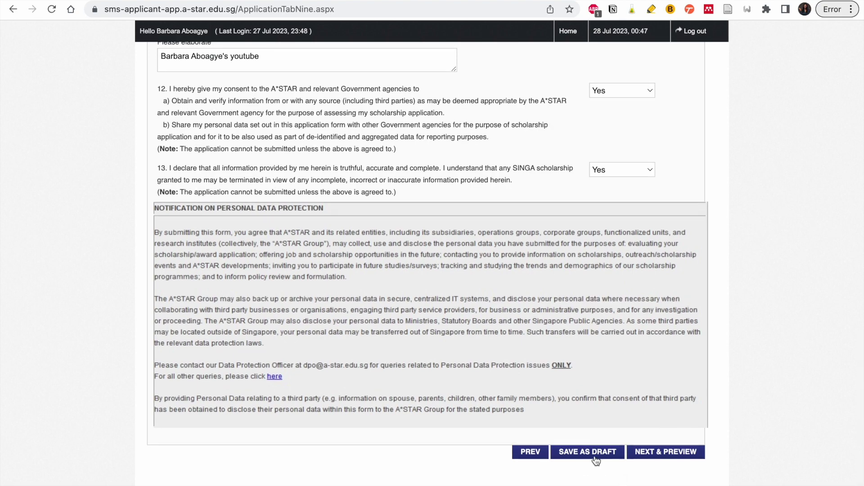
pyautogui.click(594, 457)
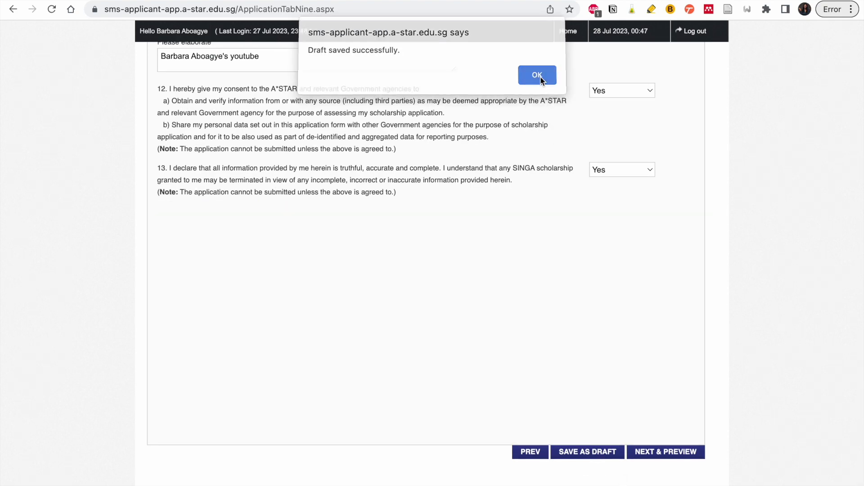
pyautogui.click(538, 76)
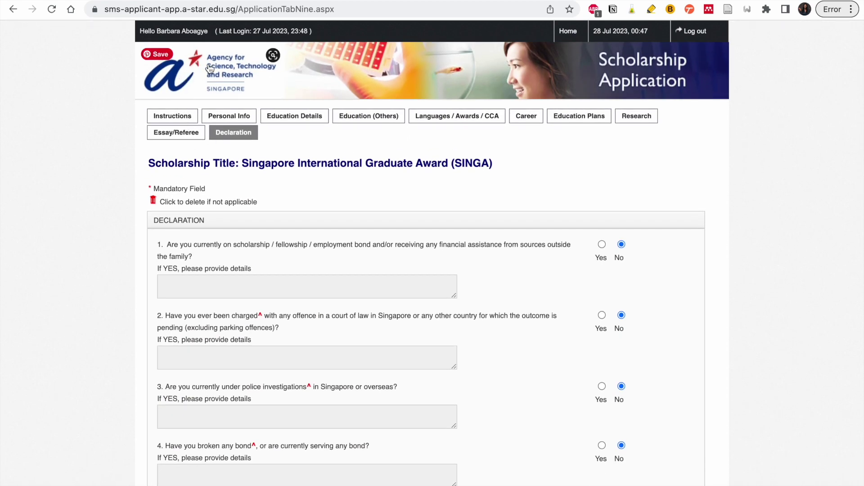
# Return Home, open My Applications and continue the SINGA draft
pyautogui.click(210, 72)
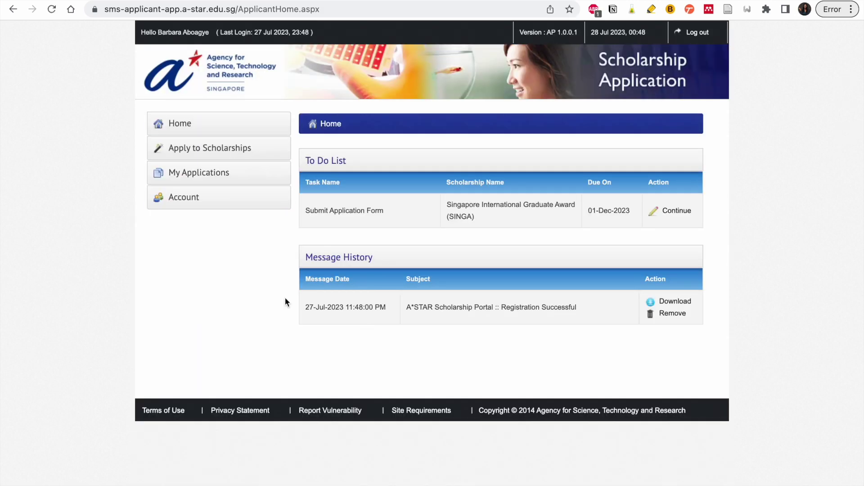
pyautogui.click(240, 172)
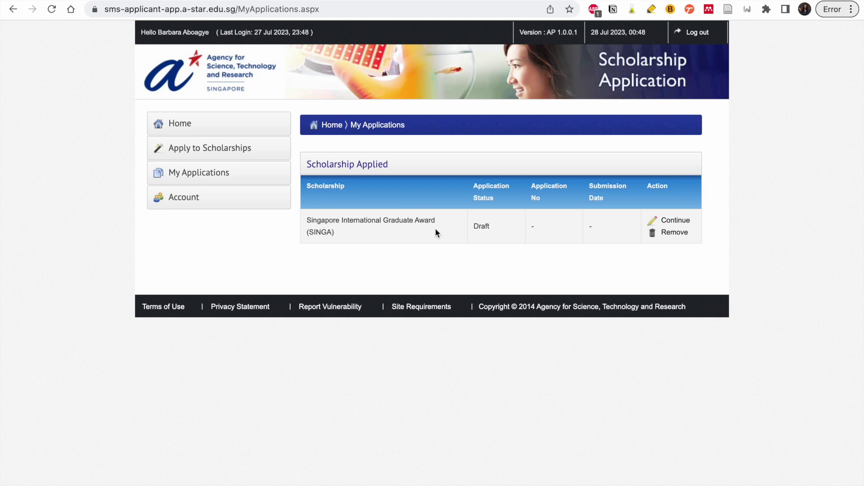
pyautogui.click(675, 224)
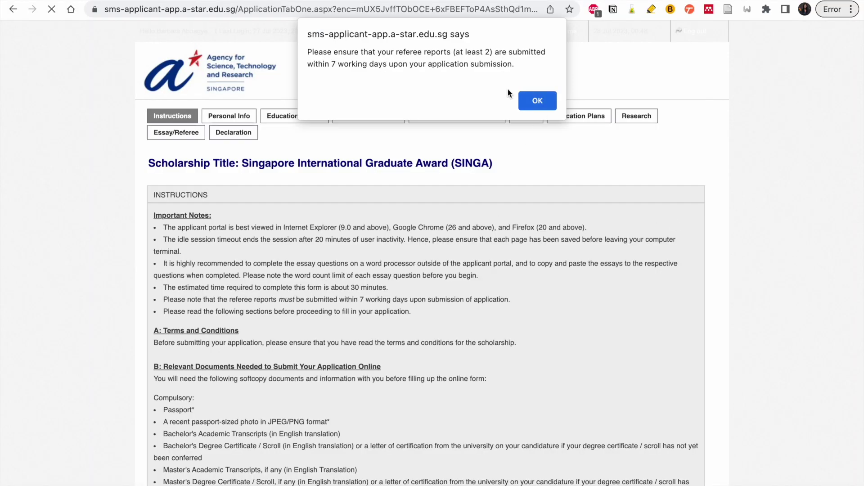
# Dismiss the referee reminder, revisit Education (Others) and Career, then switch to YouTube and back
pyautogui.click(537, 101)
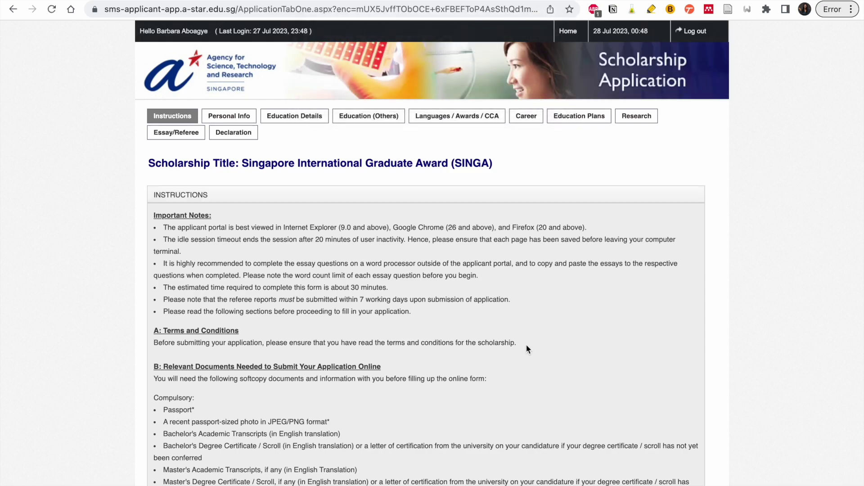
pyautogui.scroll(-15, 527, 346)
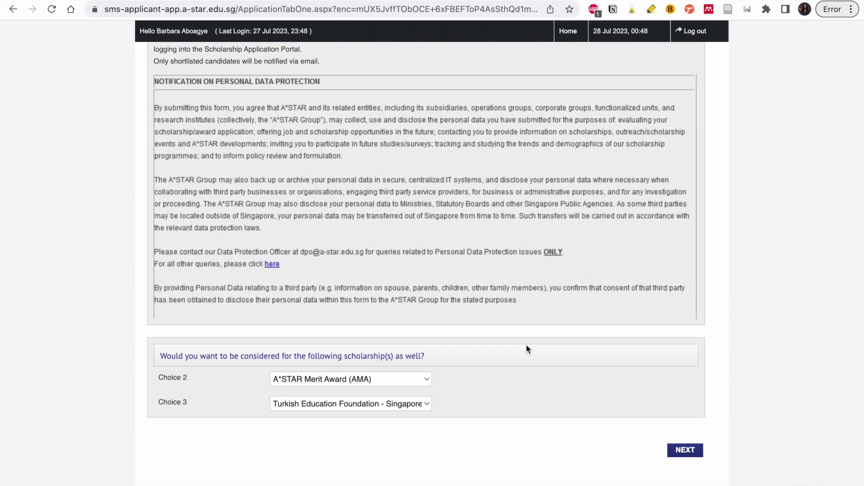
pyautogui.scroll(15, 526, 349)
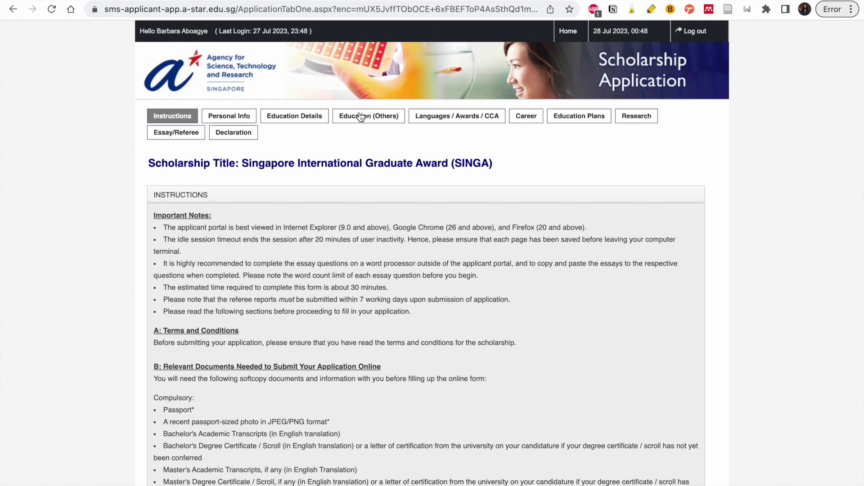
pyautogui.click(360, 117)
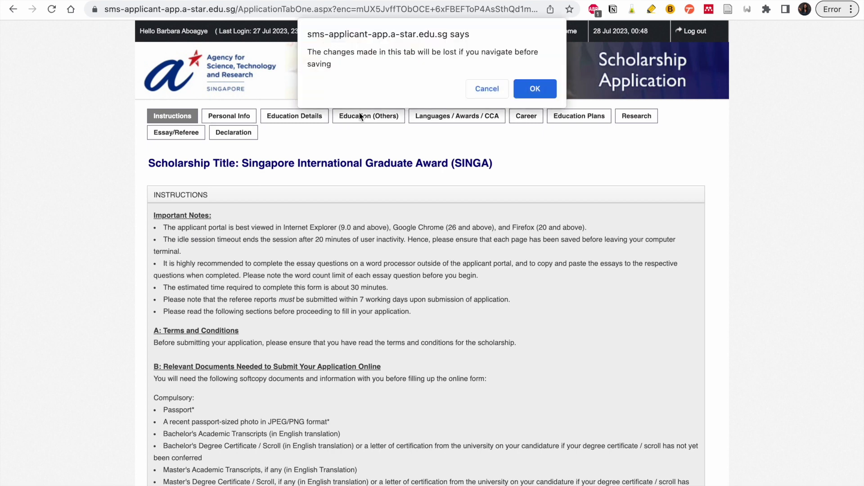
pyautogui.click(539, 89)
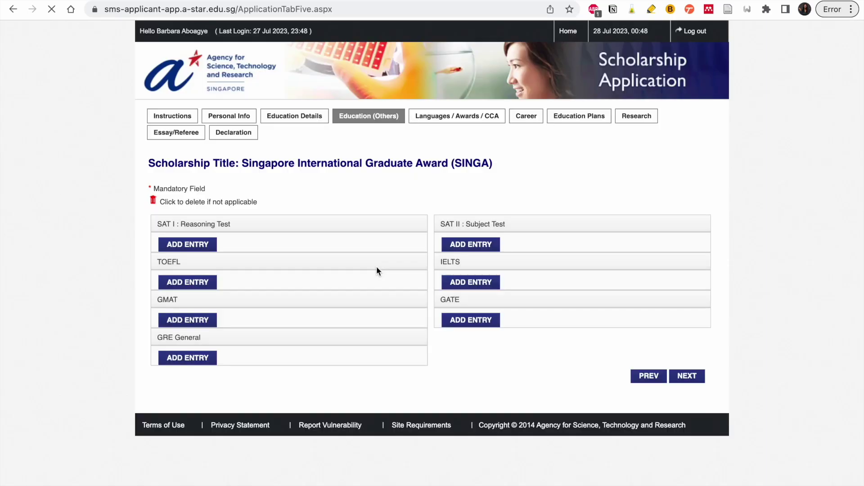
pyautogui.click(517, 115)
pyautogui.click(538, 89)
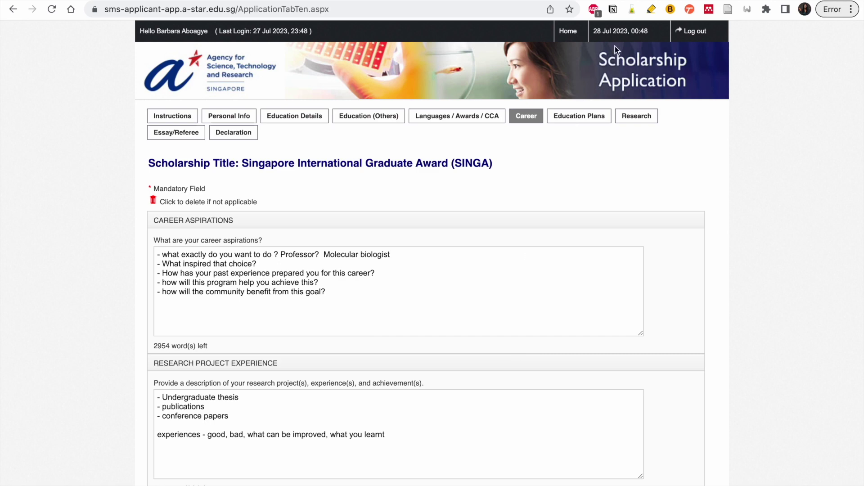
pyautogui.click(631, 0)
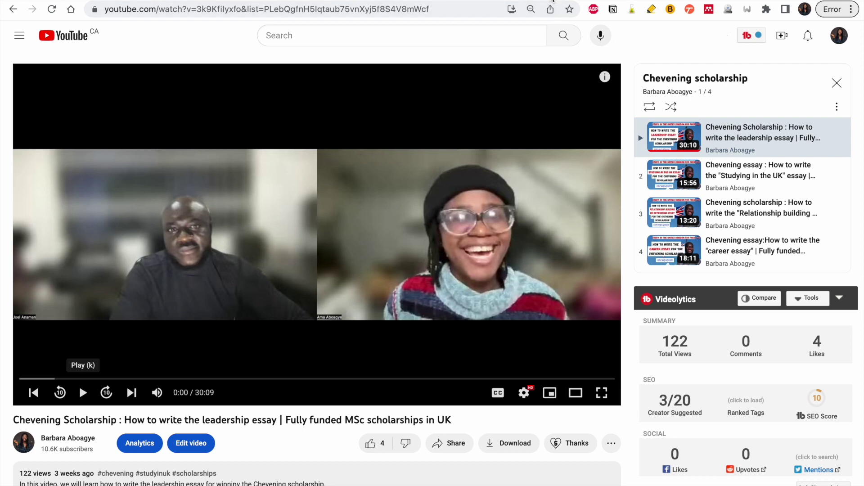
pyautogui.click(176, 0)
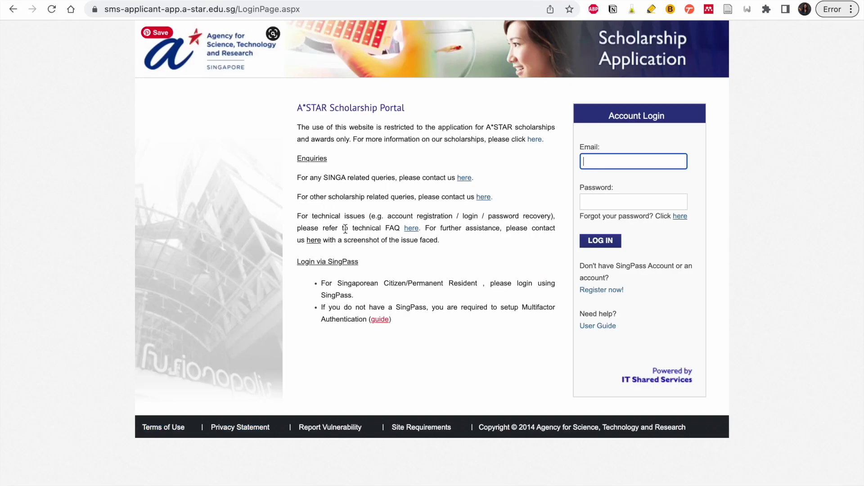